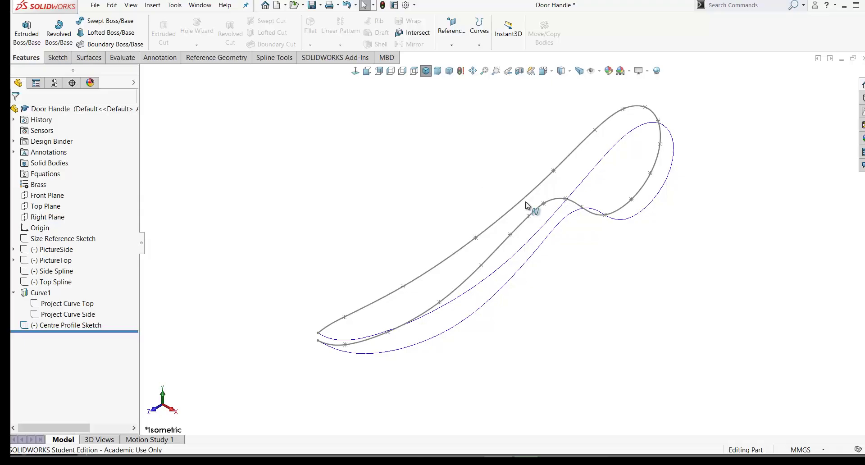
# Step: Open the Centre Profile Sketch to examine its closed-looking handle outline and exit the sketch without editing
pyautogui.click(62, 326)
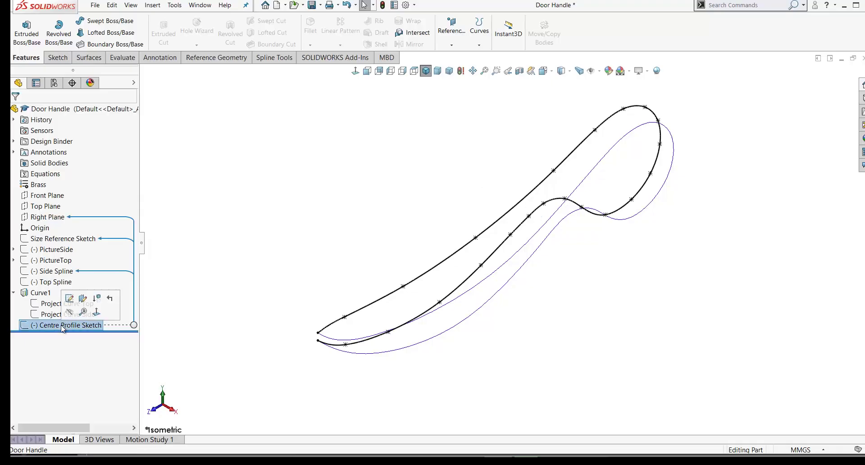
pyautogui.click(157, 309)
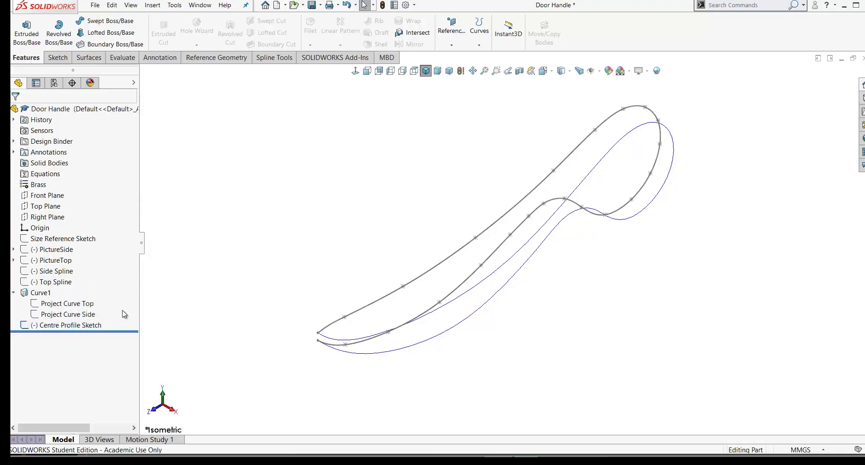
pyautogui.rightClick(75, 326)
pyautogui.click(82, 256)
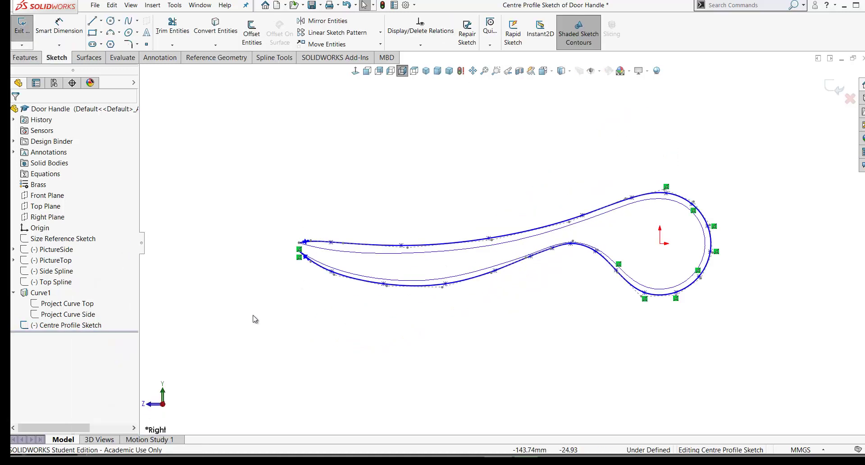
pyautogui.click(838, 89)
pyautogui.moveTo(516, 315); pyautogui.dragTo(442, 370, button='middle')
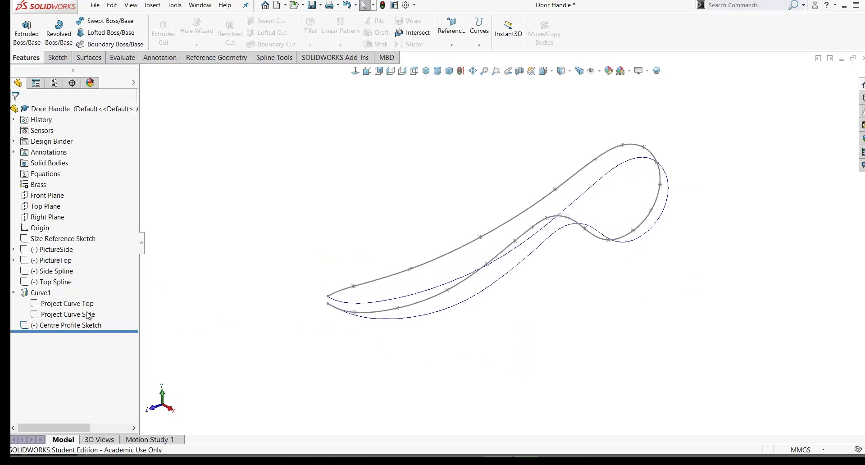
# Step: Create a new sketch on the Right Plane, convert the centre profile spline into it with Convert Entities, and exit the sketch
pyautogui.moveTo(68, 307)
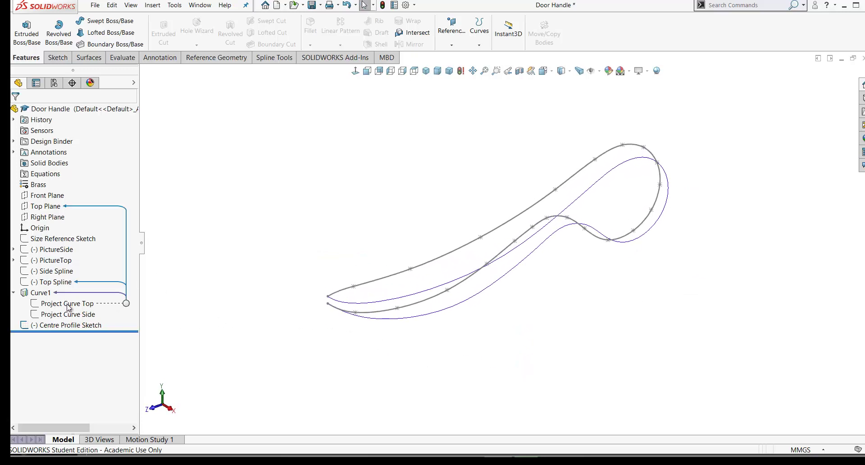
pyautogui.hotkey('ctrl', '4')
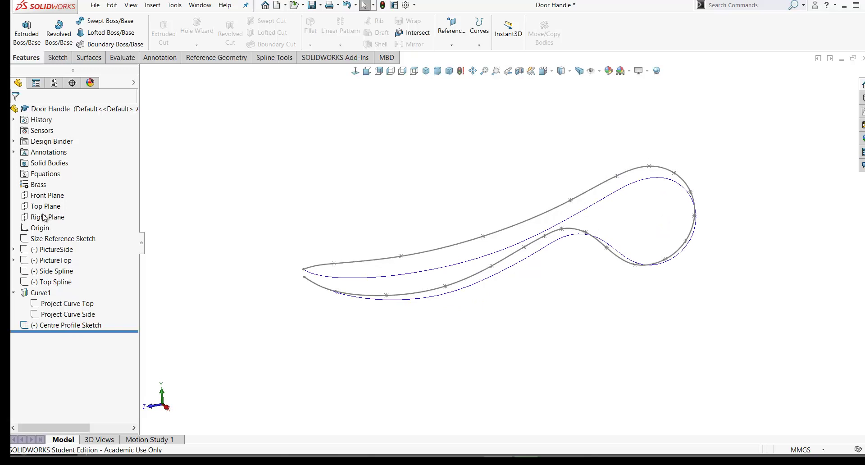
pyautogui.click(44, 219)
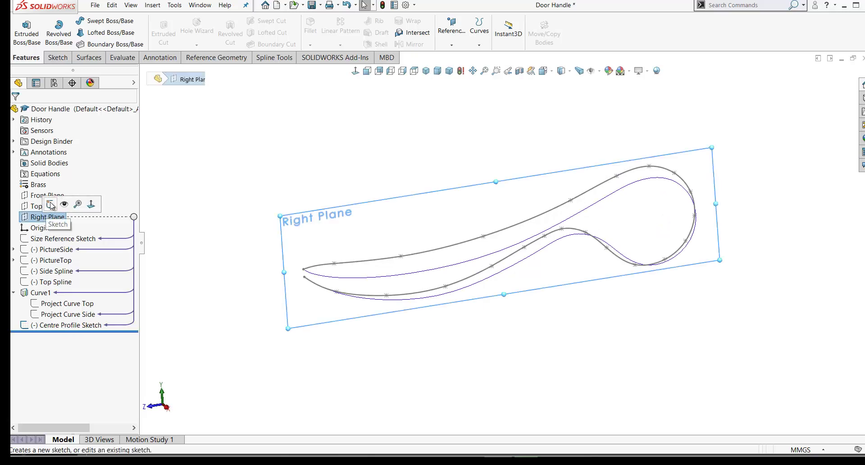
pyautogui.click(50, 204)
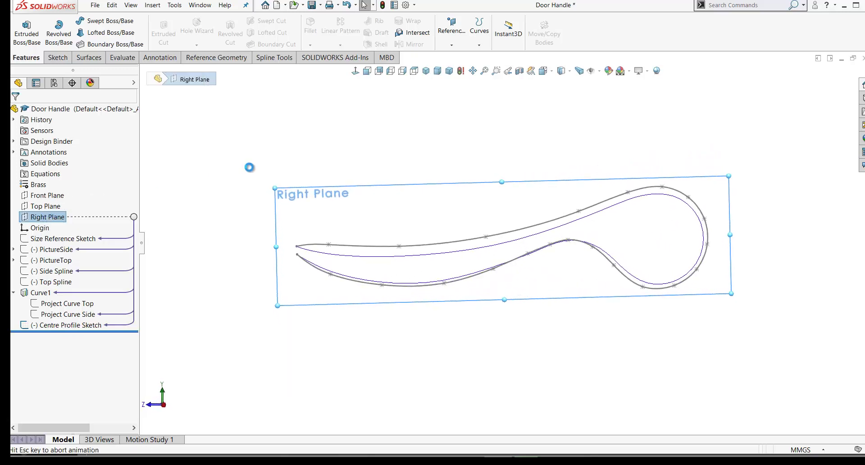
pyautogui.click(352, 246)
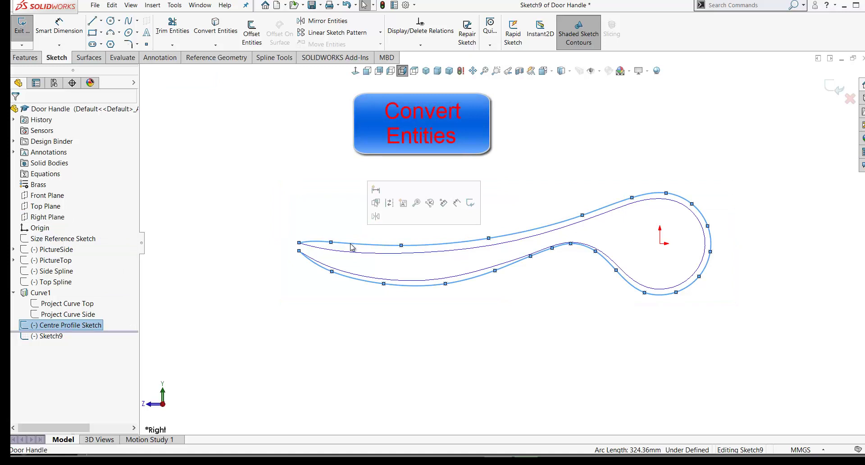
pyautogui.click(216, 26)
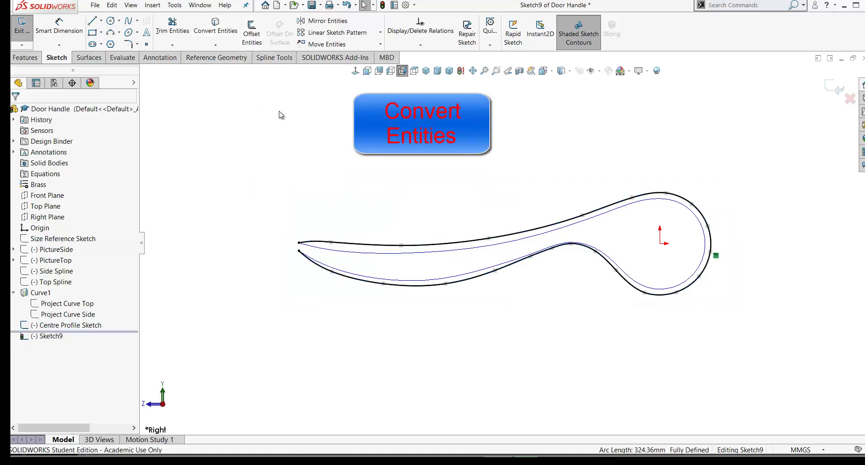
pyautogui.click(838, 91)
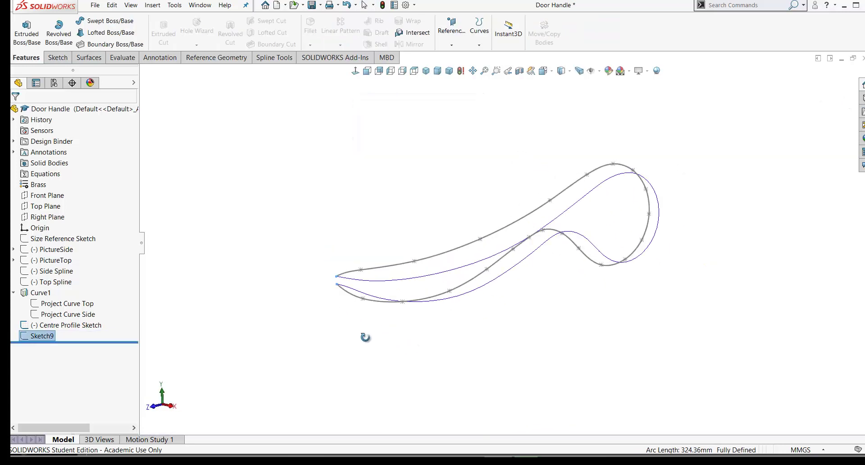
# Step: Rename the new sketch as Centre Profile Sketch Converted and hide the original Centre Profile Sketch
pyautogui.click(45, 339)
pyautogui.click(46, 337)
pyautogui.write('Centre Profile SketchConverted')
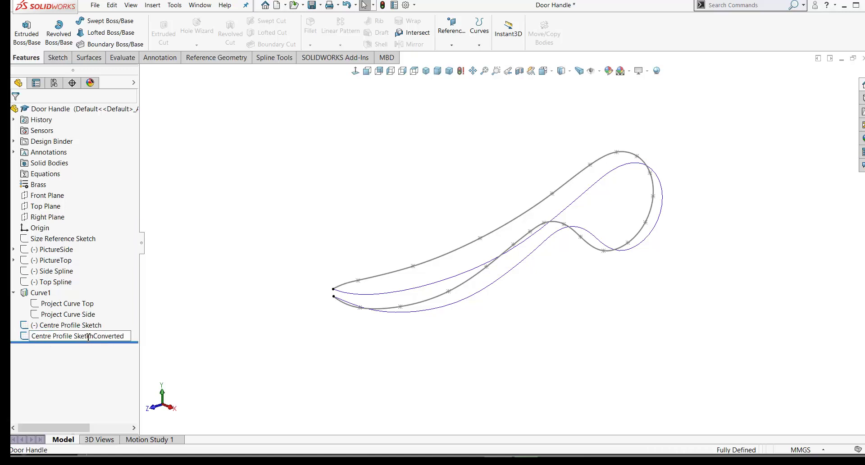
pyautogui.press('Return')
pyautogui.click(79, 324)
pyautogui.click(81, 313)
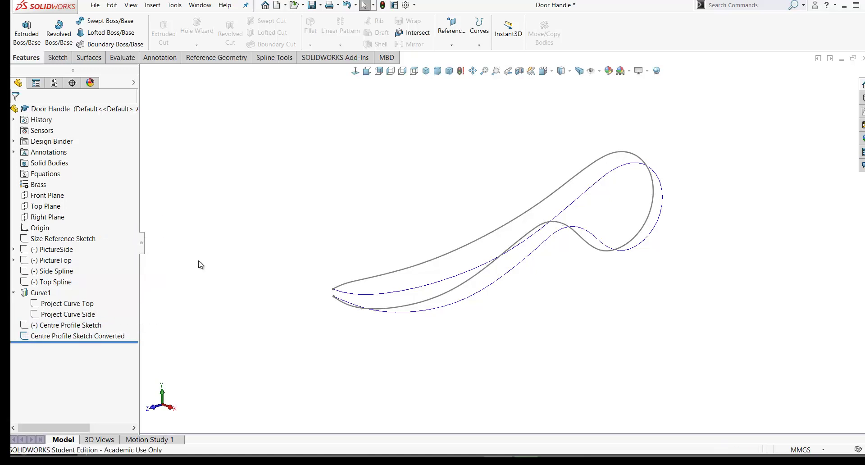
# Step: On the Top Plane, sketch a two-point spline from about (1.1, 18.3) to (7.6, 16.6) mm between the converted profile and projected curve at the handle's rounded end
pyautogui.scroll(-1, 312, 213)
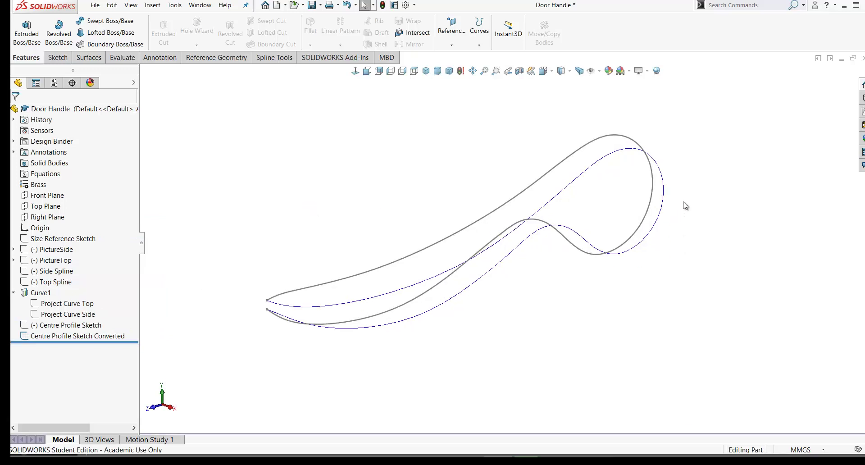
pyautogui.scroll(-2, 684, 185)
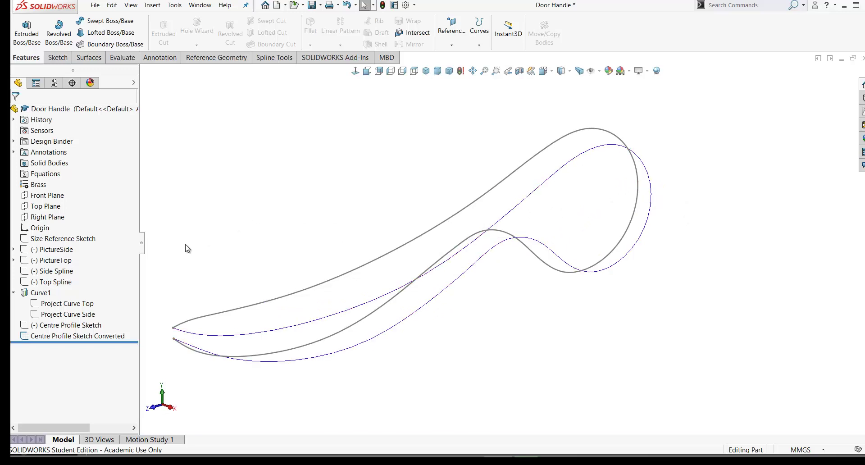
pyautogui.click(46, 207)
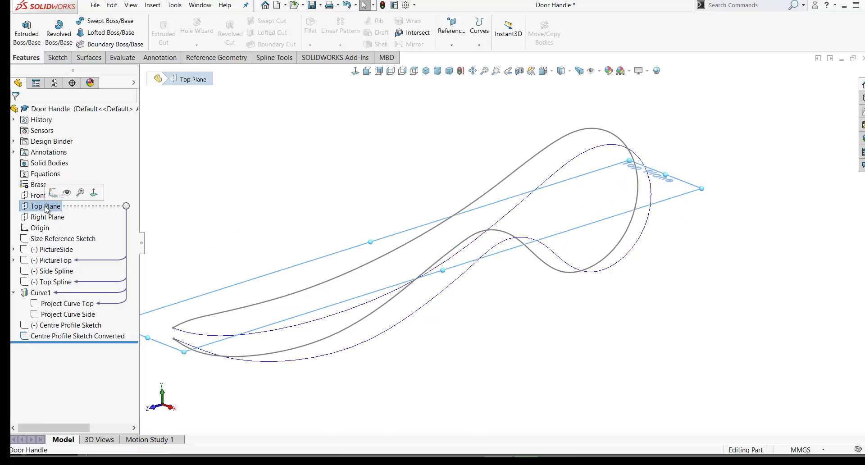
pyautogui.click(53, 193)
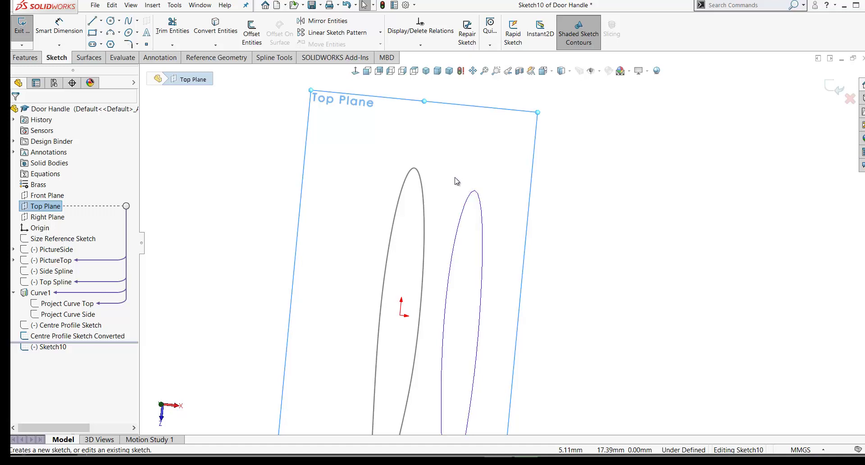
pyautogui.click(131, 22)
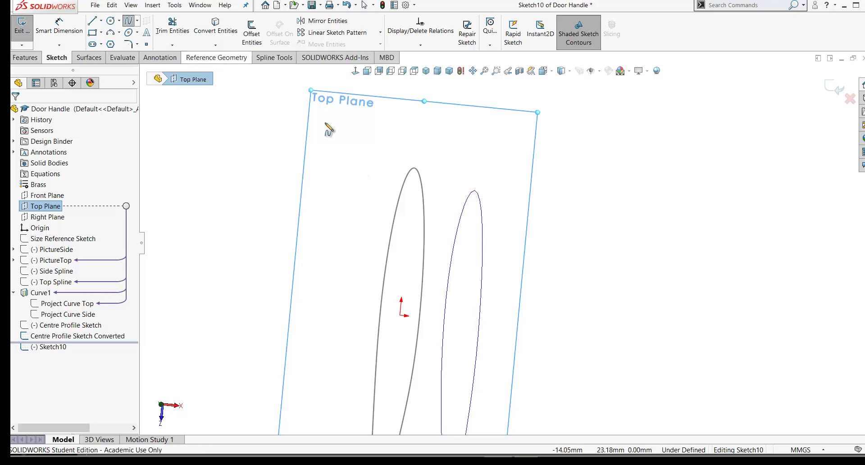
pyautogui.click(423, 166)
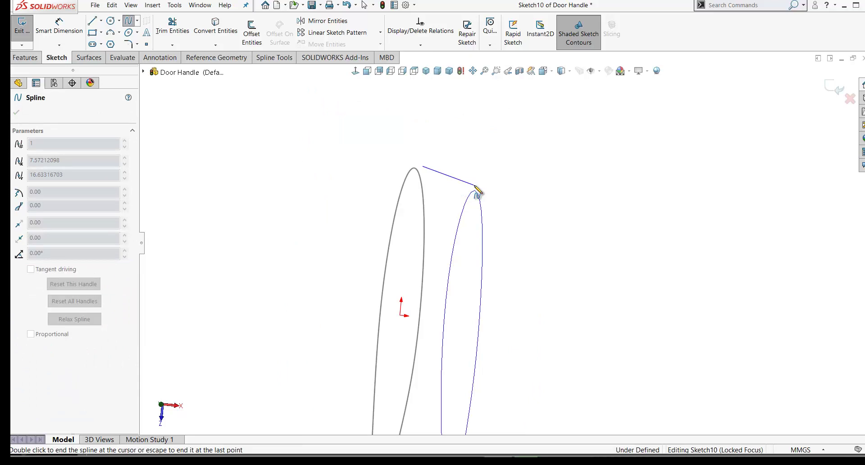
pyautogui.doubleClick(478, 192)
# Step: Bend the new guide spline slightly outward by adjusting the tangent handle at its end near the centre profile
pyautogui.moveTo(426, 191)
pyautogui.mouseDown(button='middle')
pyautogui.moveTo(422, 141)
pyautogui.moveTo(404, 186)
pyautogui.moveTo(415, 168)
pyautogui.moveTo(427, 170)
pyautogui.mouseUp(button='middle')
pyautogui.scroll(-2, 515, 176)
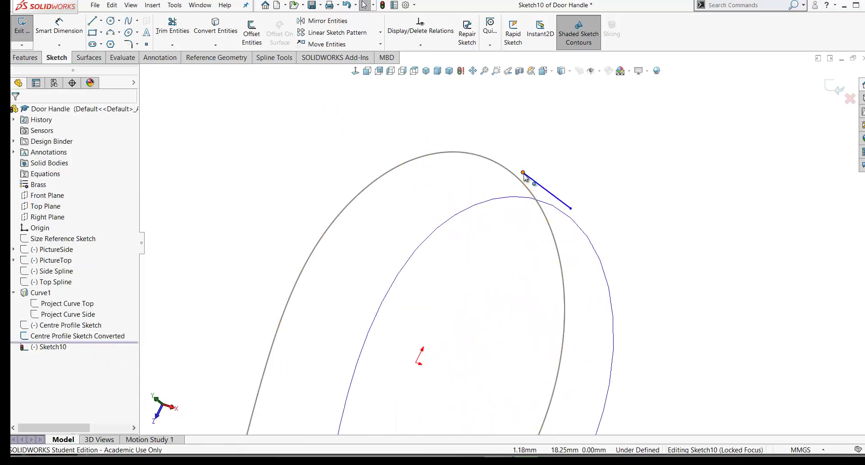
pyautogui.click(535, 183)
pyautogui.moveTo(542, 187); pyautogui.dragTo(549, 187)
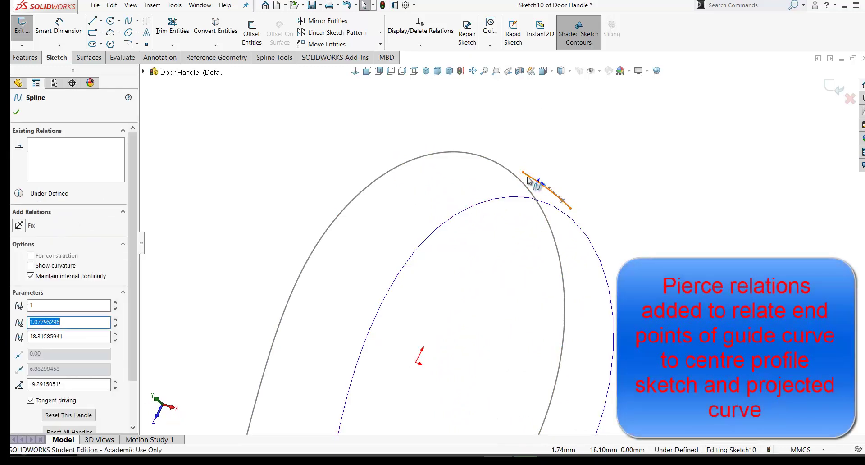
pyautogui.press('Escape')
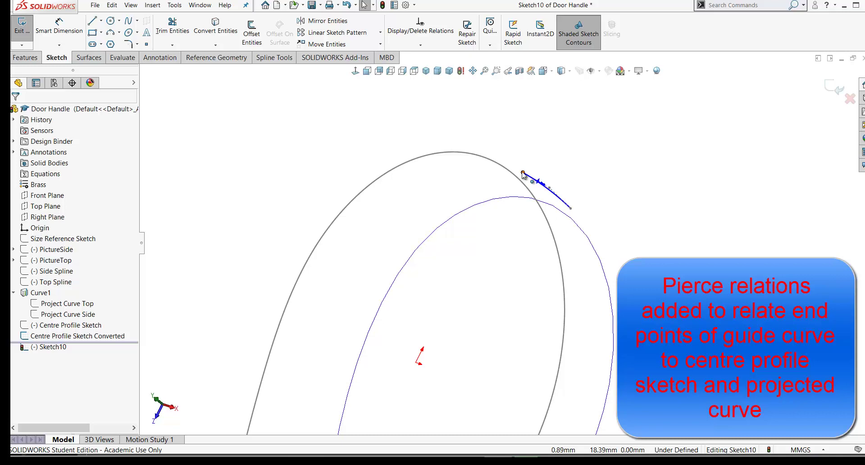
# Step: Add a Pierce relation between the spline's inner endpoint and the converted centre profile
pyautogui.click(523, 173)
pyautogui.scroll(-3, 521, 180)
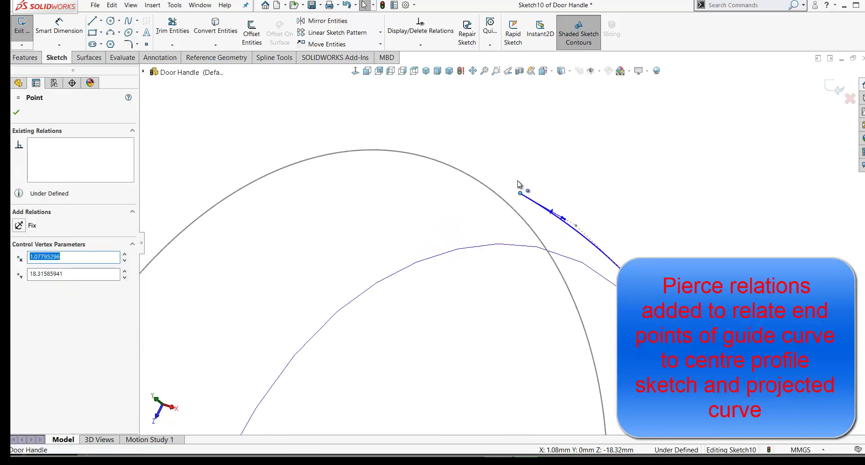
pyautogui.keyDown('ctrl'); pyautogui.click(500, 200); pyautogui.keyUp('ctrl')
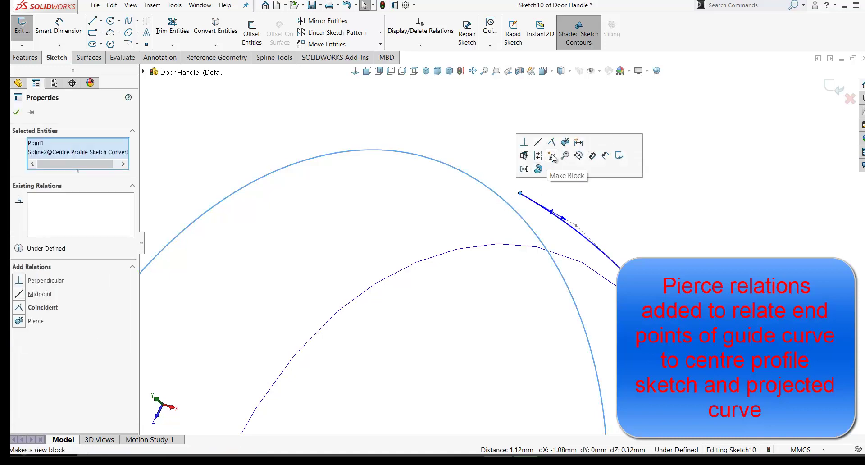
pyautogui.click(566, 143)
# Step: Add a Pierce relation between the spline's outer endpoint and the projected curve
pyautogui.scroll(2, 608, 270)
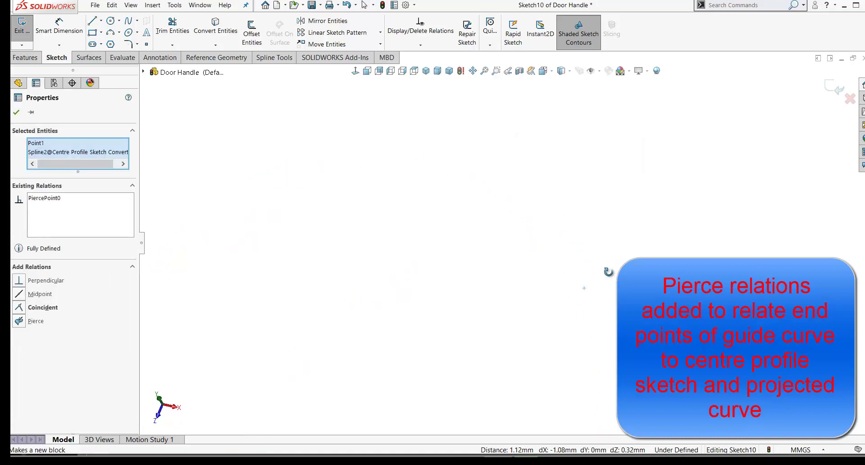
pyautogui.scroll(-1, 658, 425)
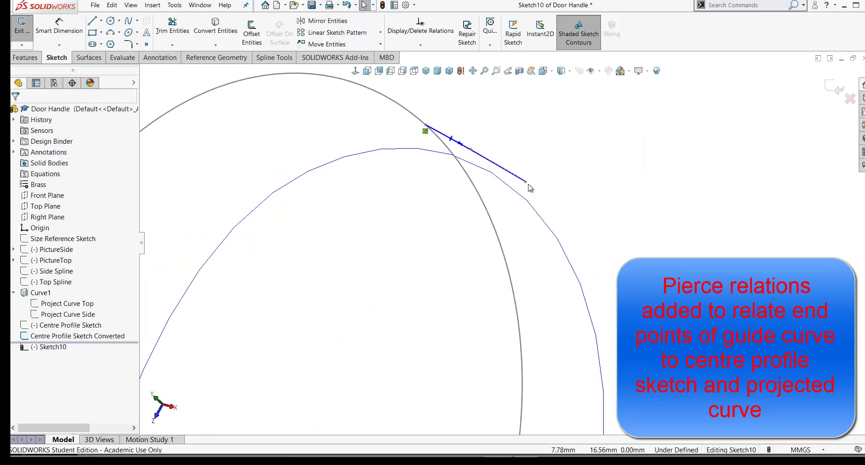
pyautogui.click(525, 182)
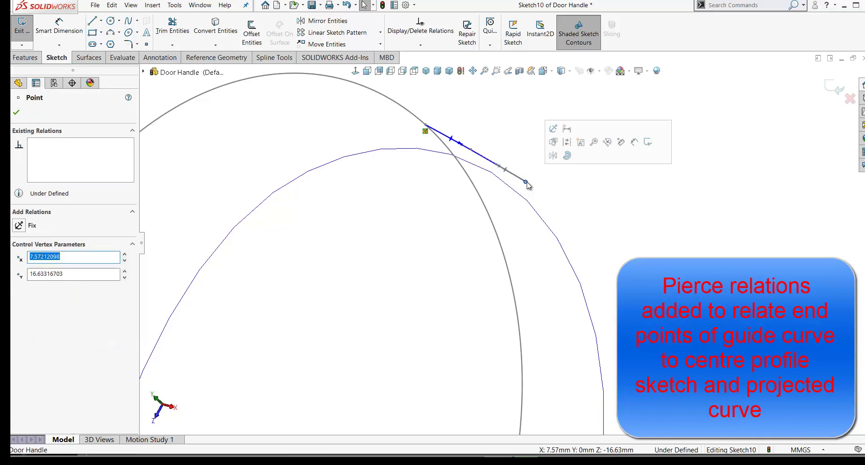
pyautogui.keyDown('ctrl'); pyautogui.click(531, 204); pyautogui.keyUp('ctrl')
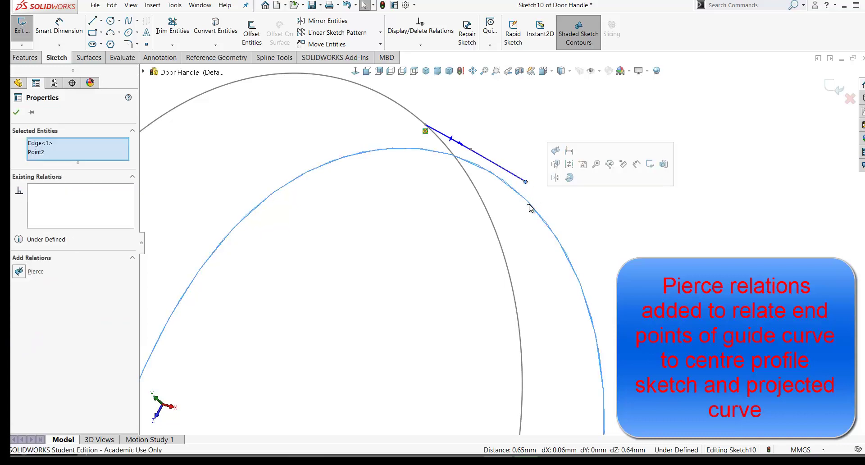
pyautogui.click(556, 152)
# Step: In the top view, move the spline's middle control vertex outward and make the tangent handle at the centre profile end horizontal
pyautogui.hotkey('ctrl', '5')
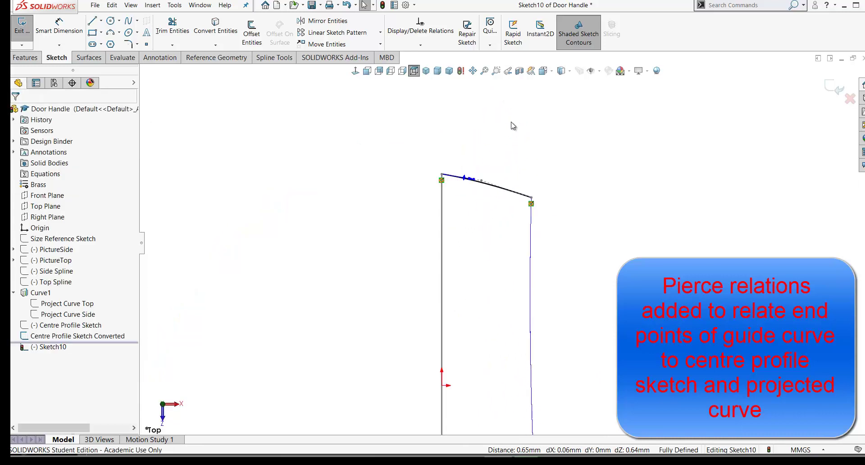
pyautogui.scroll(-3, 515, 135)
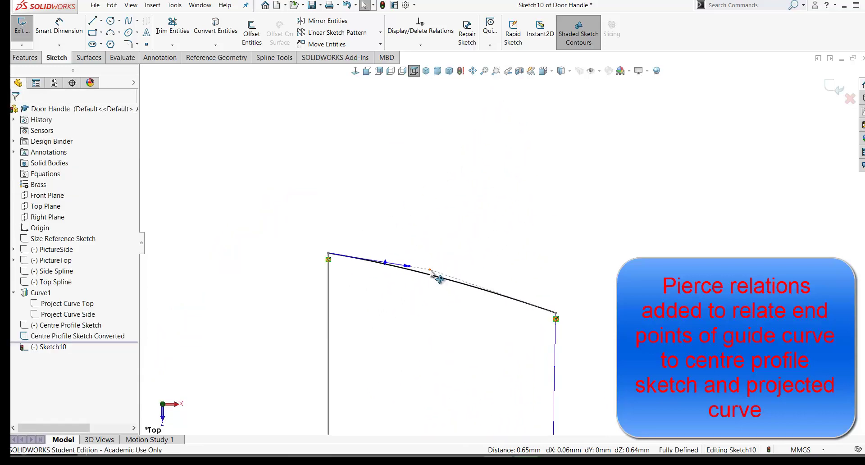
pyautogui.moveTo(430, 266); pyautogui.dragTo(438, 261)
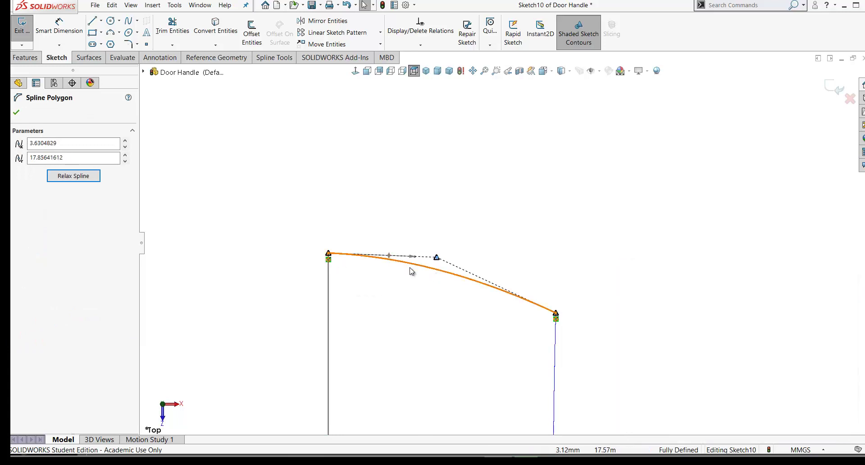
pyautogui.click(389, 256)
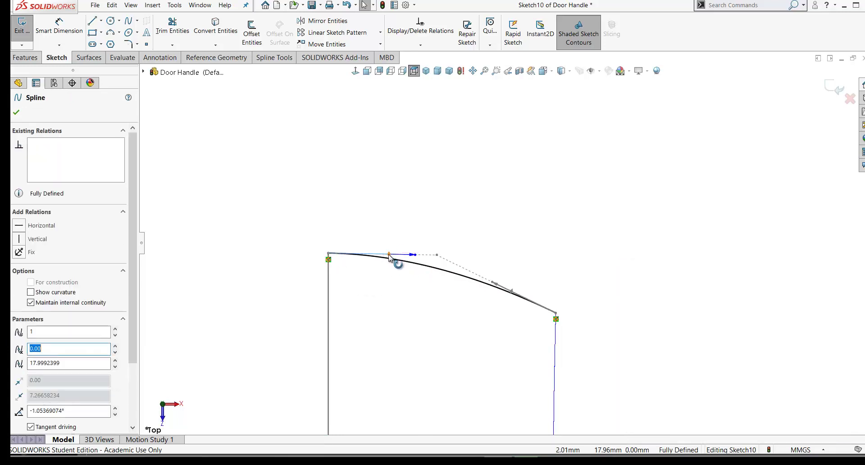
pyautogui.click(19, 226)
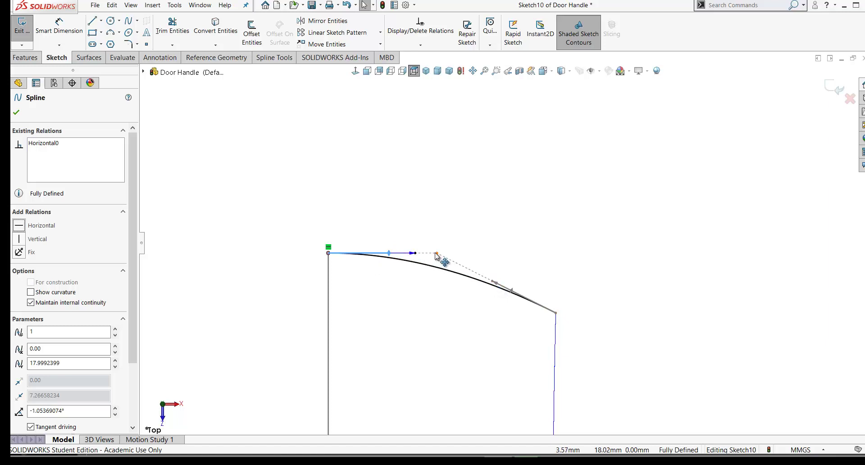
# Step: Reshape the guide spline into a fuller, rounder arc by adjusting the tangent handles at both ends
pyautogui.moveTo(417, 253); pyautogui.dragTo(444, 254)
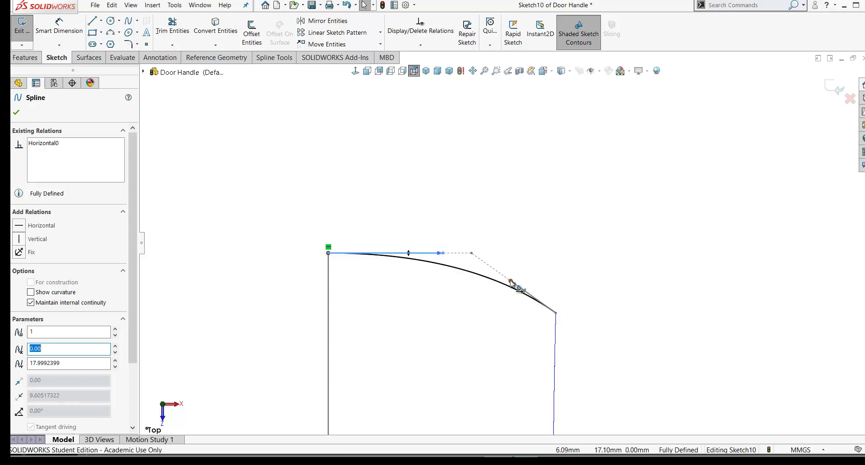
pyautogui.moveTo(511, 282); pyautogui.dragTo(497, 269)
pyautogui.click(503, 246)
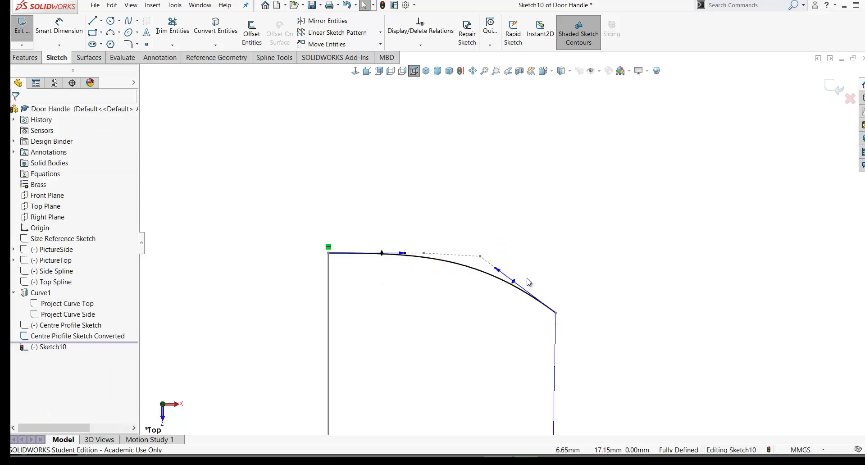
# Step: Dimension the length of the spline's tangent handle at the projected curve end as 10 mm
pyautogui.moveTo(541, 237); pyautogui.dragTo(544, 184, button='right')
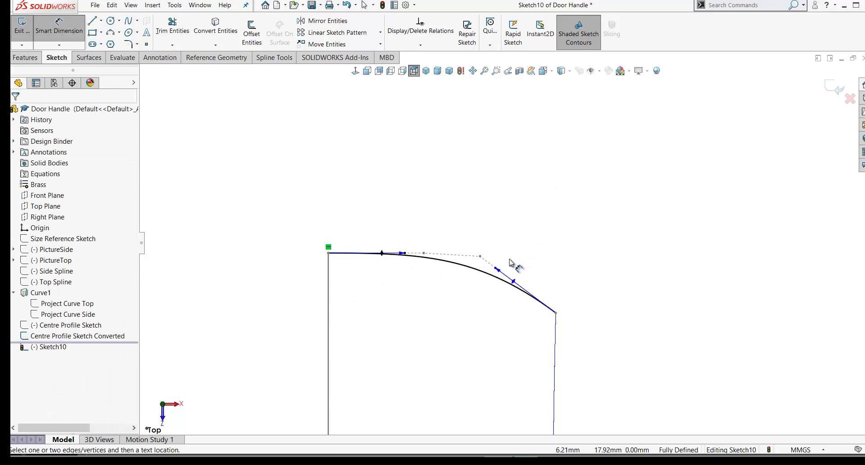
pyautogui.click(497, 267)
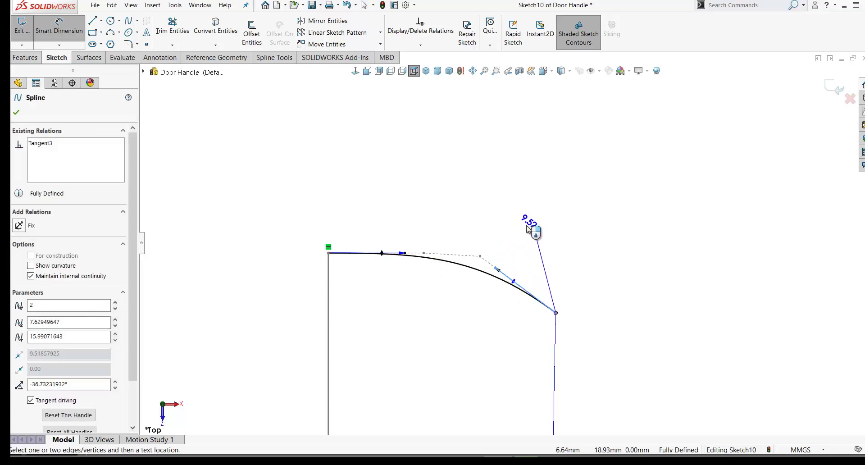
pyautogui.click(526, 225)
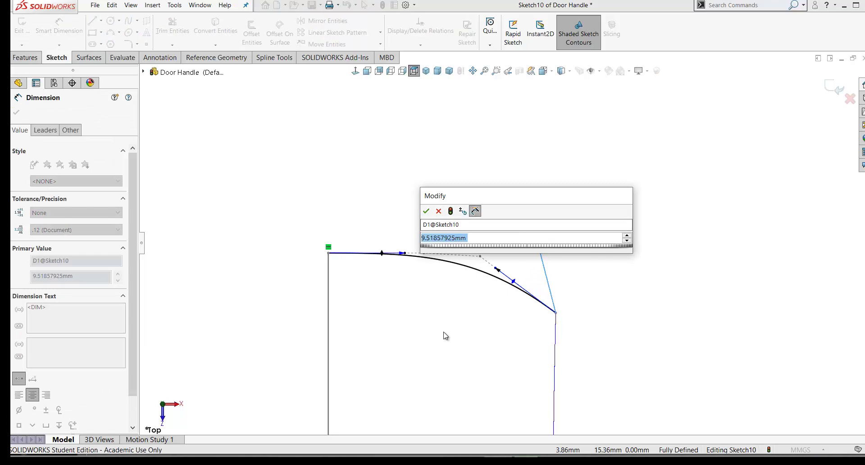
pyautogui.write('10')
pyautogui.press('Return')
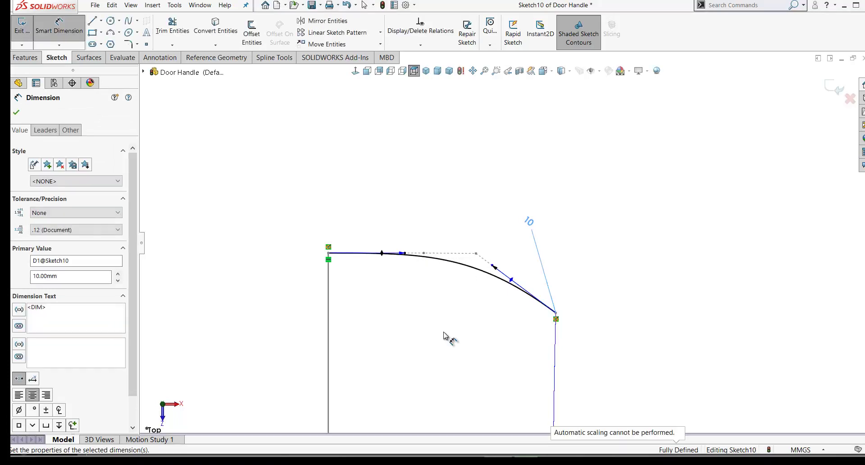
pyautogui.click(464, 217)
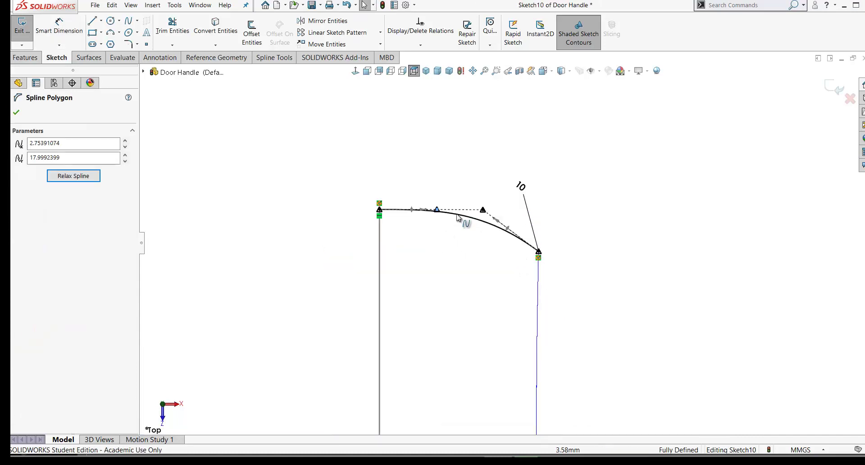
pyautogui.click(464, 199)
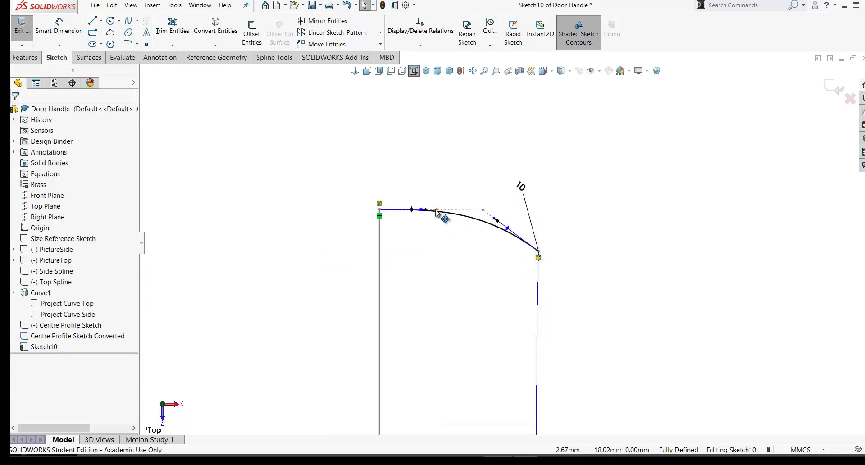
# Step: Shift the guide spline's inner control vertex closer to the centre profile, fine-tune the horizontal tangent handle there, and exit the sketch
pyautogui.click(426, 211)
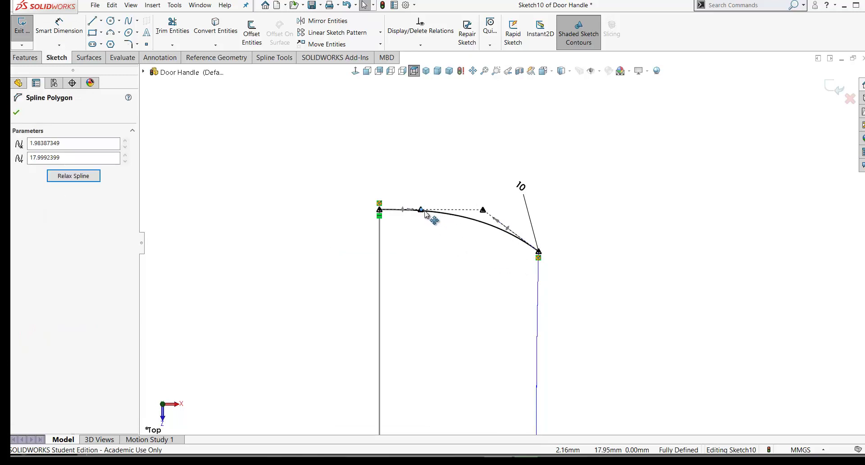
pyautogui.click(421, 210)
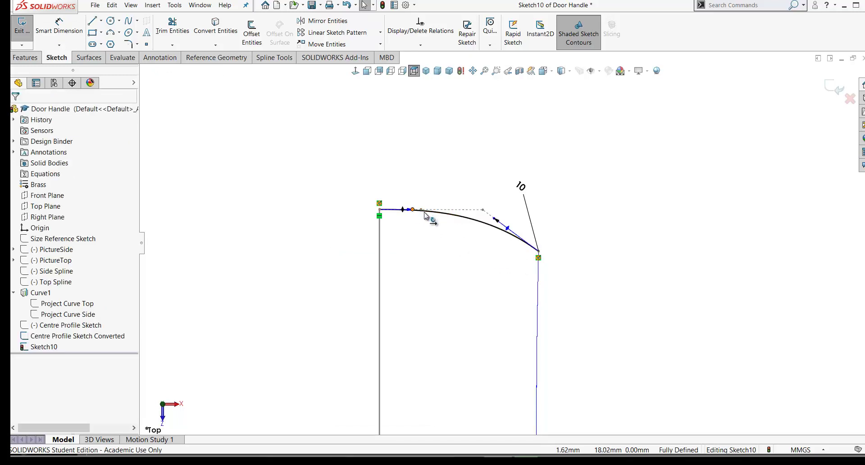
pyautogui.click(448, 215)
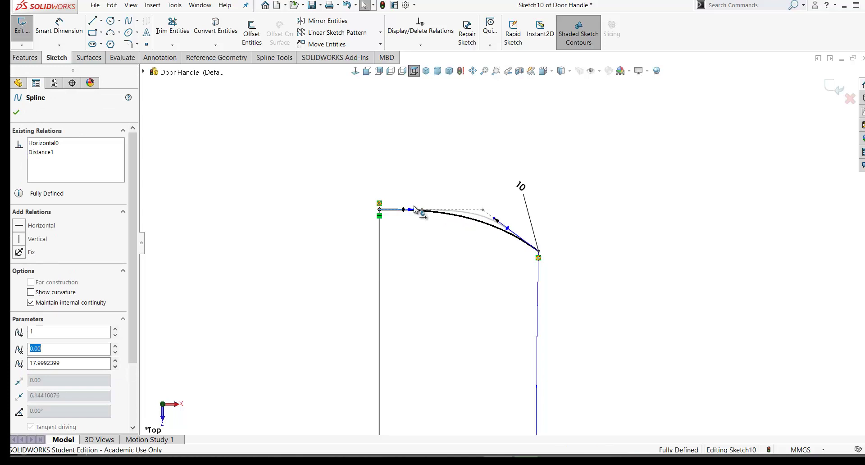
pyautogui.moveTo(413, 209); pyautogui.dragTo(413, 209)
pyautogui.scroll(2, 572, 325)
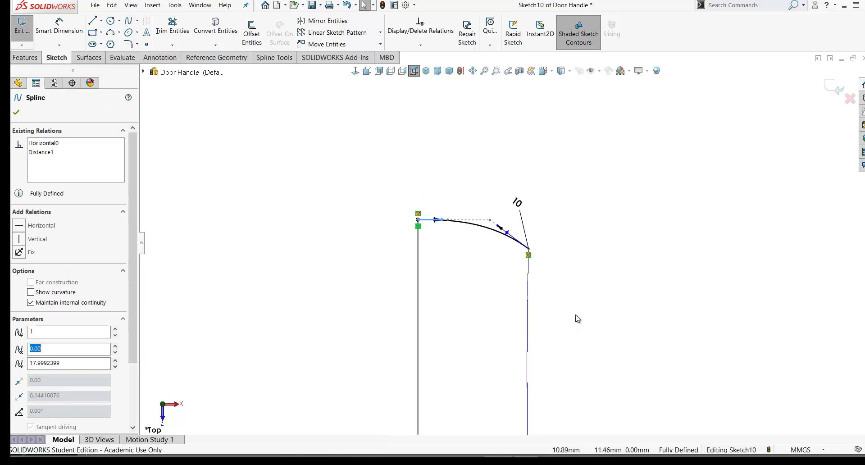
pyautogui.scroll(-2, 576, 315)
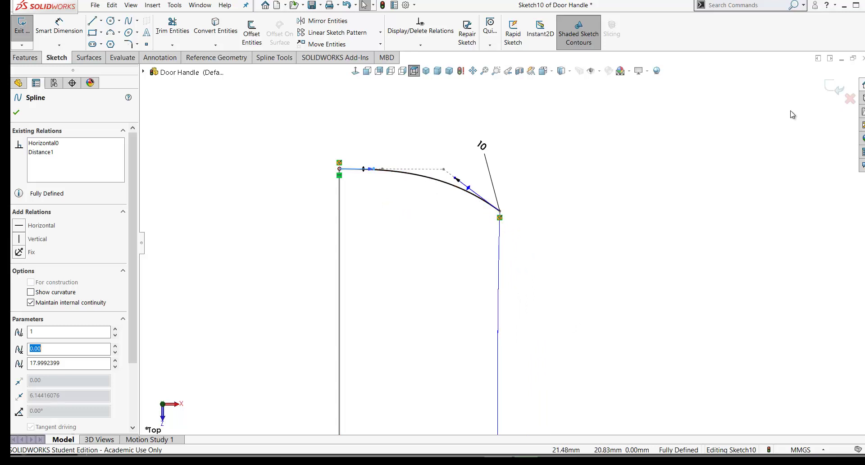
pyautogui.click(840, 92)
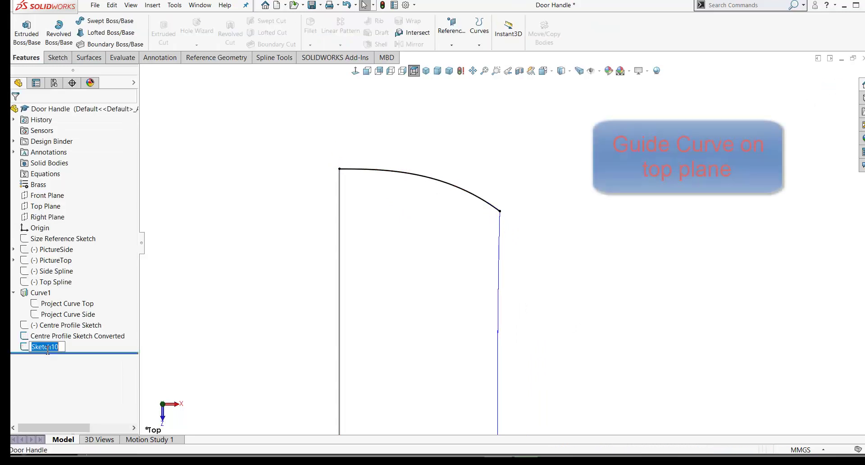
# Step: Rename the finished spline sketch as Guide Curve and show the model in isometric view
pyautogui.write('Guide')
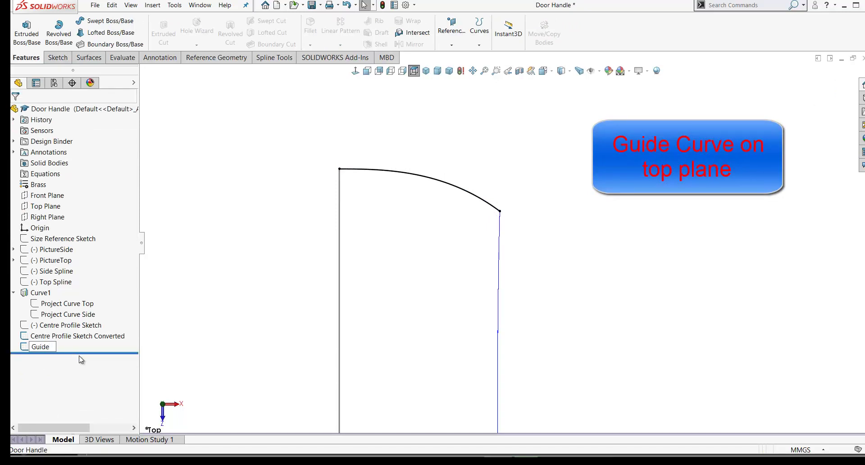
pyautogui.write(' Curve')
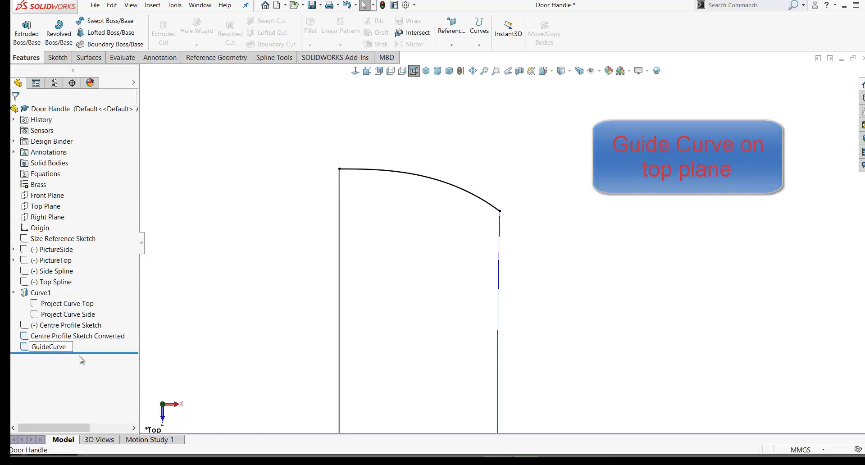
pyautogui.press('Return')
pyautogui.hotkey('ctrl', '7')
pyautogui.click(50, 346)
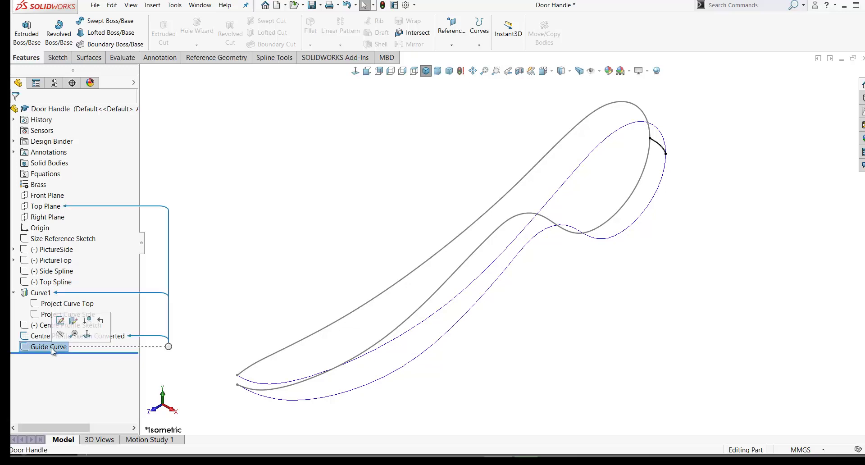
pyautogui.click(534, 131)
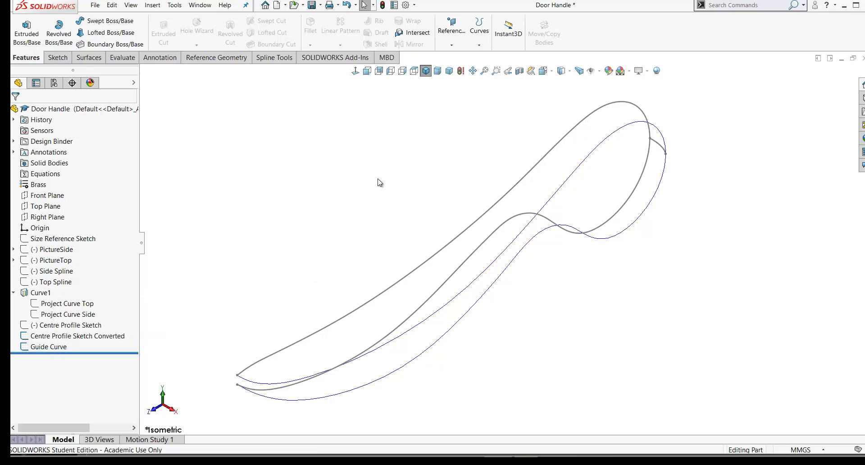
# Step: Start a Lofted Surface with the Centre Profile Sketch Converted and the projected curve Curve1 as its profiles
pyautogui.click(89, 58)
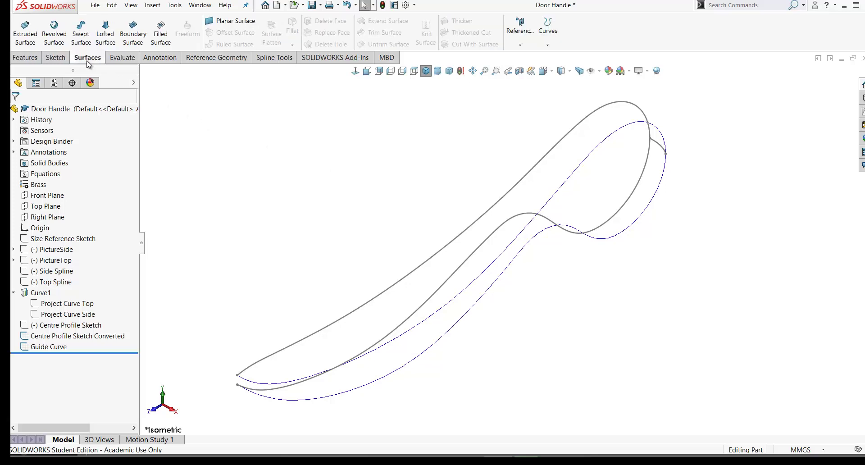
pyautogui.rightClick(128, 62)
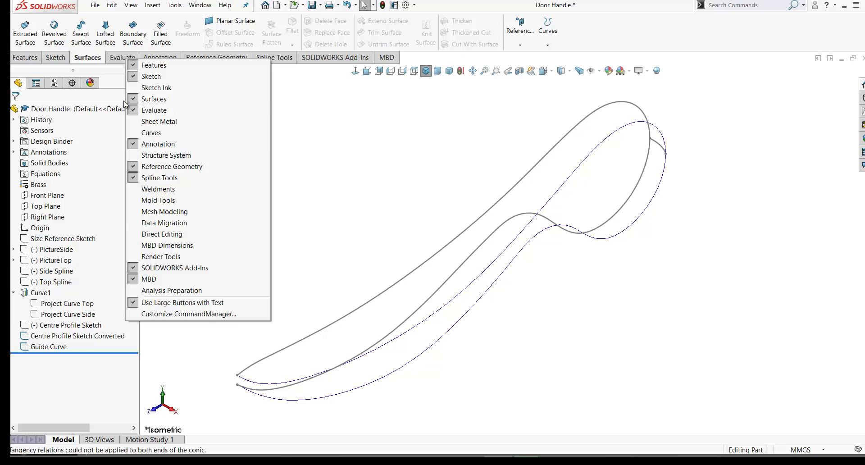
pyautogui.click(306, 102)
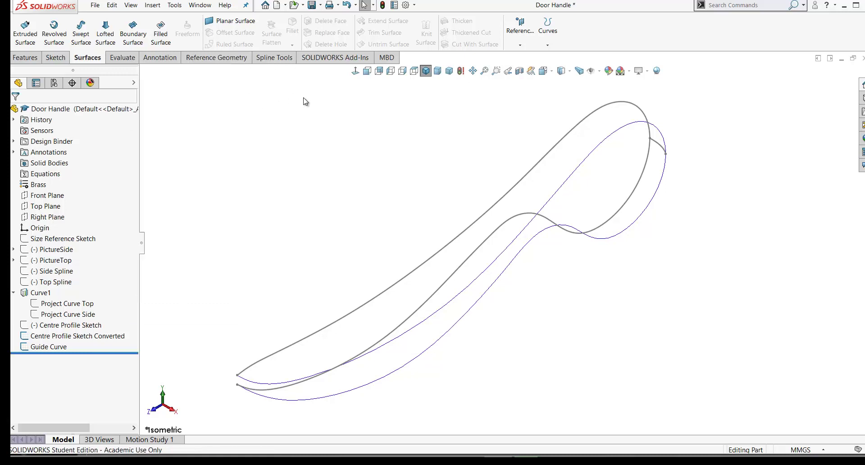
pyautogui.click(106, 32)
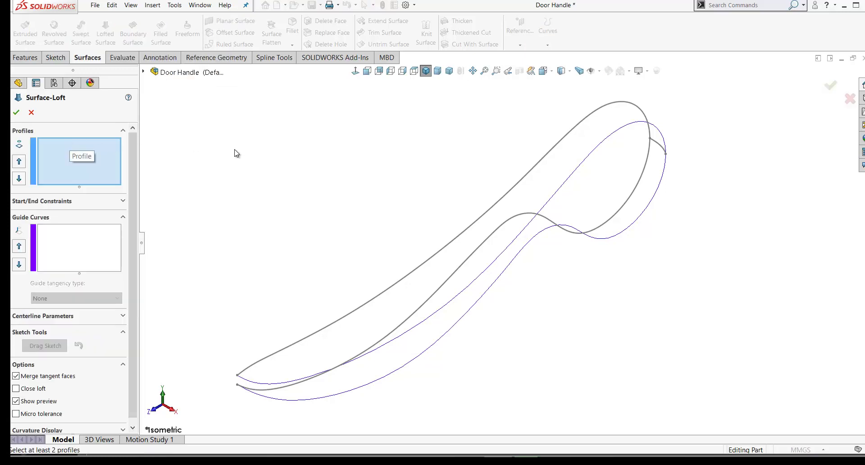
pyautogui.click(601, 110)
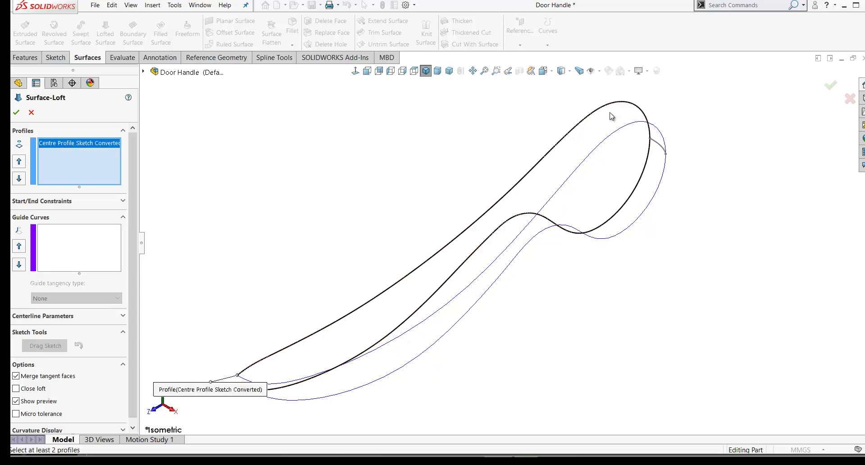
pyautogui.click(629, 124)
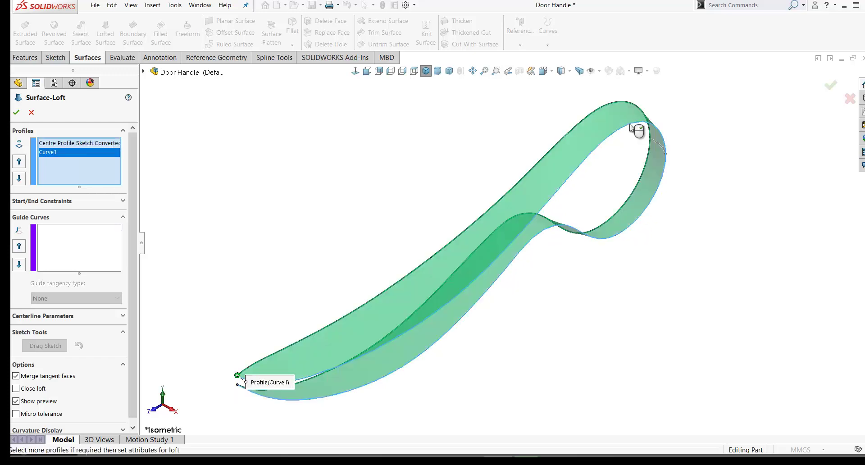
# Step: Enable the mesh preview for the surface loft and set its mesh density to 7
pyautogui.moveTo(349, 208)
pyautogui.mouseDown(button='middle')
pyautogui.moveTo(326, 185)
pyautogui.moveTo(360, 194)
pyautogui.mouseUp(button='middle')
pyautogui.scroll(-1, 122, 427)
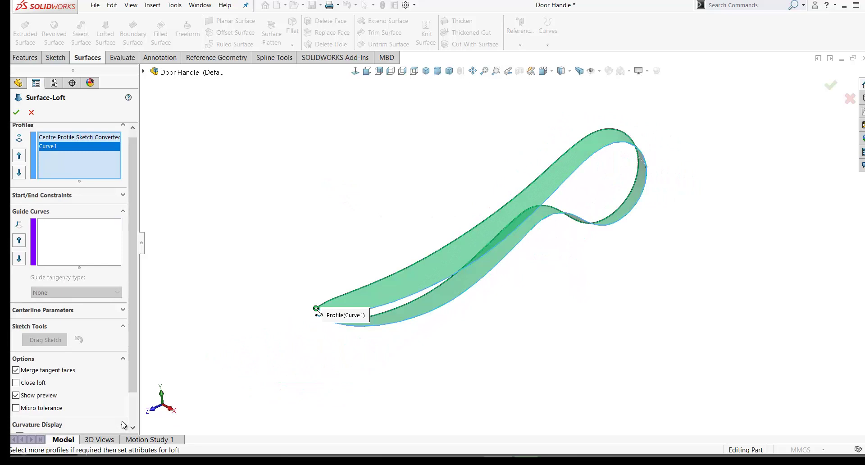
pyautogui.scroll(-3, 123, 424)
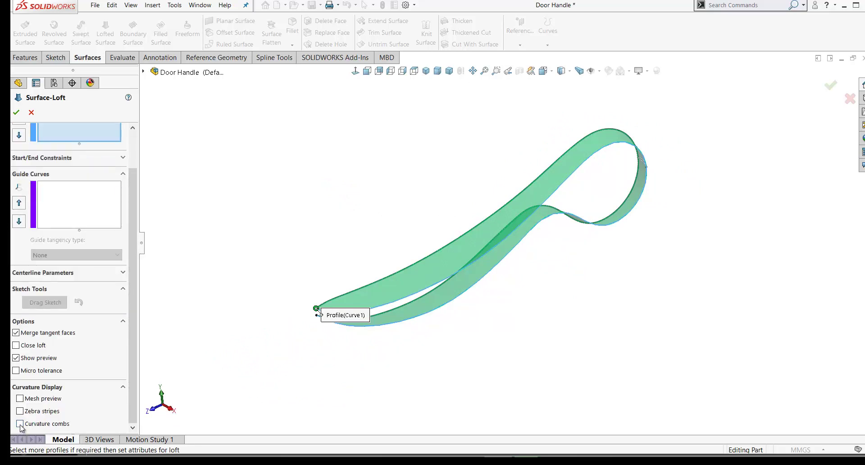
pyautogui.click(20, 399)
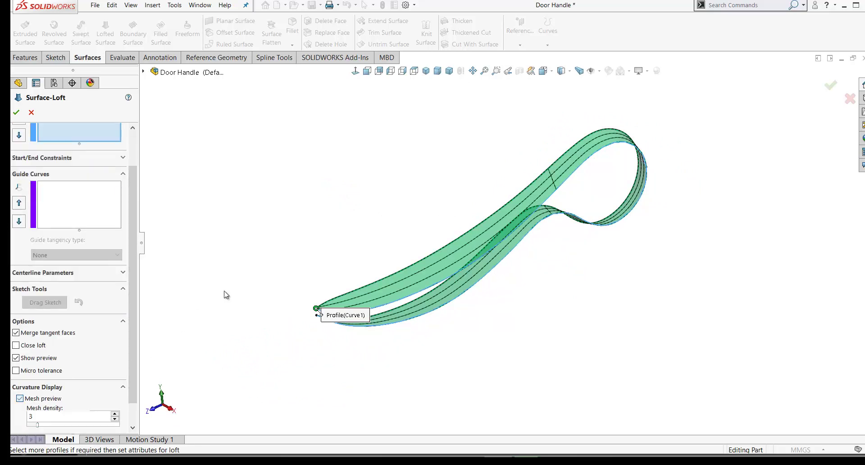
pyautogui.click(115, 414)
pyautogui.click(115, 414)
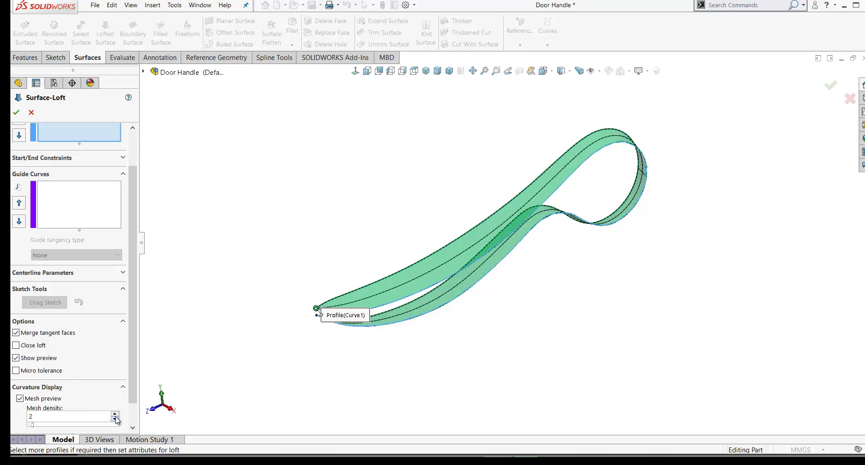
pyautogui.click(115, 414)
pyautogui.click(115, 415)
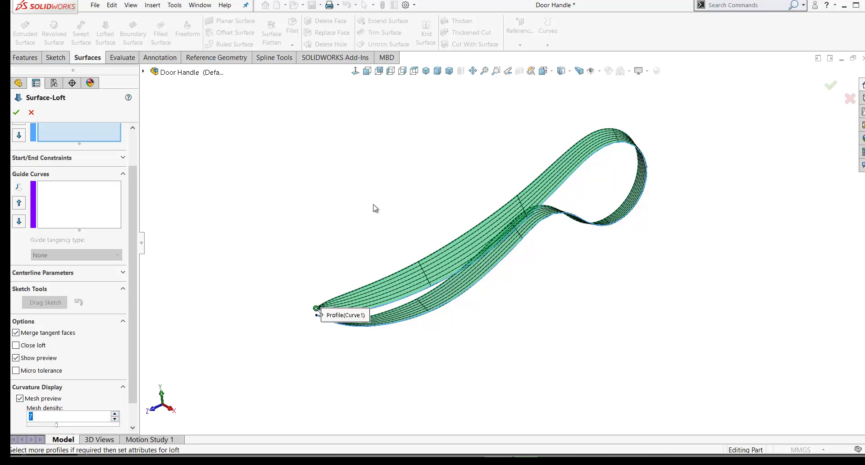
# Step: Set the loft's start constraint at the centre profile to Normal To Profile
pyautogui.moveTo(373, 208)
pyautogui.mouseDown(button='middle')
pyautogui.moveTo(589, 251)
pyautogui.moveTo(647, 279)
pyautogui.moveTo(623, 255)
pyautogui.moveTo(639, 263)
pyautogui.mouseUp(button='middle')
pyautogui.scroll(3, 84, 141)
pyautogui.click(84, 143)
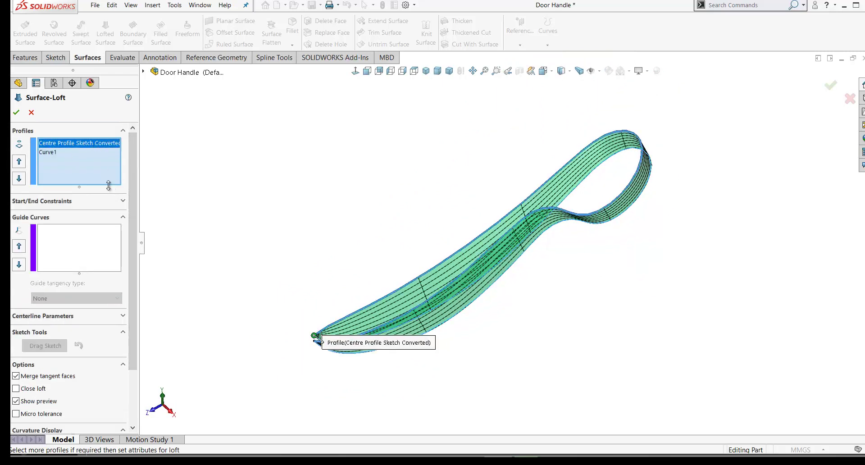
pyautogui.click(123, 202)
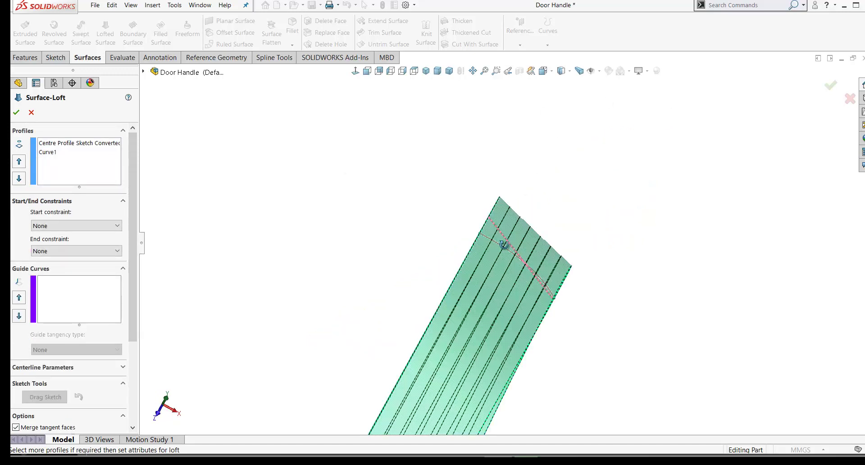
pyautogui.moveTo(506, 243); pyautogui.dragTo(499, 211, button='middle')
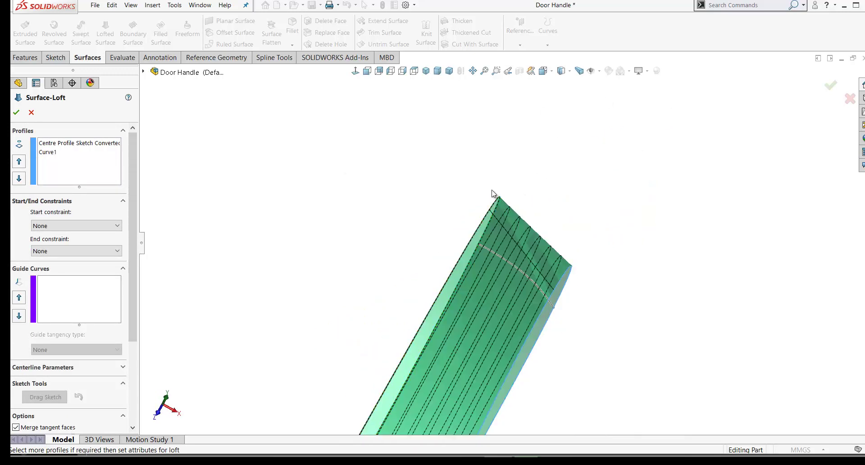
pyautogui.moveTo(497, 201); pyautogui.dragTo(524, 237, button='middle')
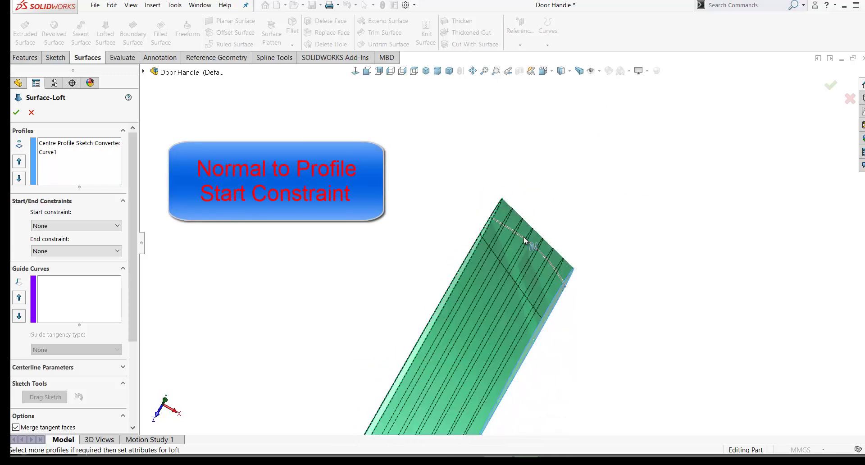
pyautogui.click(118, 227)
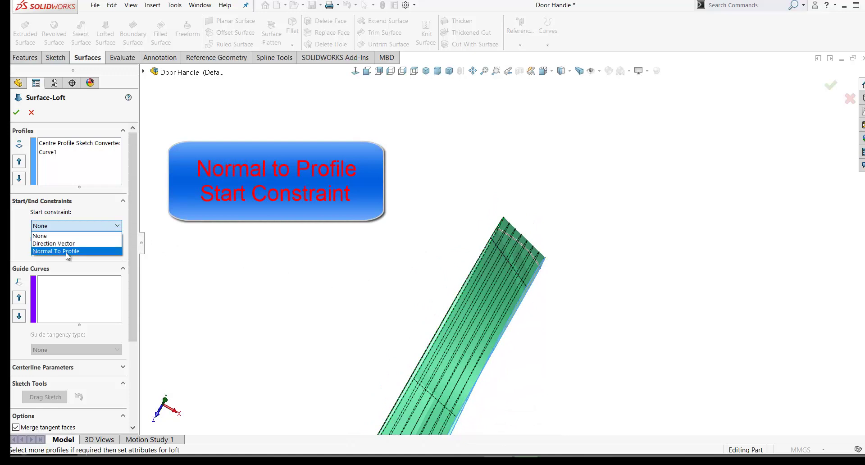
pyautogui.click(65, 252)
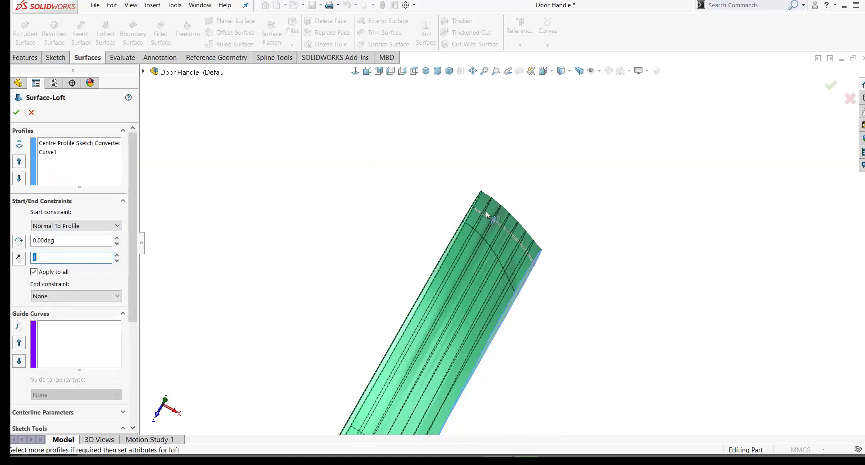
# Step: Add the Guide Curve sketch at the rounded end of the handle as the loft's guide curve
pyautogui.moveTo(575, 239)
pyautogui.mouseDown(button='middle')
pyautogui.moveTo(560, 238)
pyautogui.moveTo(555, 289)
pyautogui.moveTo(466, 310)
pyautogui.moveTo(536, 281)
pyautogui.moveTo(536, 297)
pyautogui.mouseUp(button='middle')
pyautogui.click(61, 335)
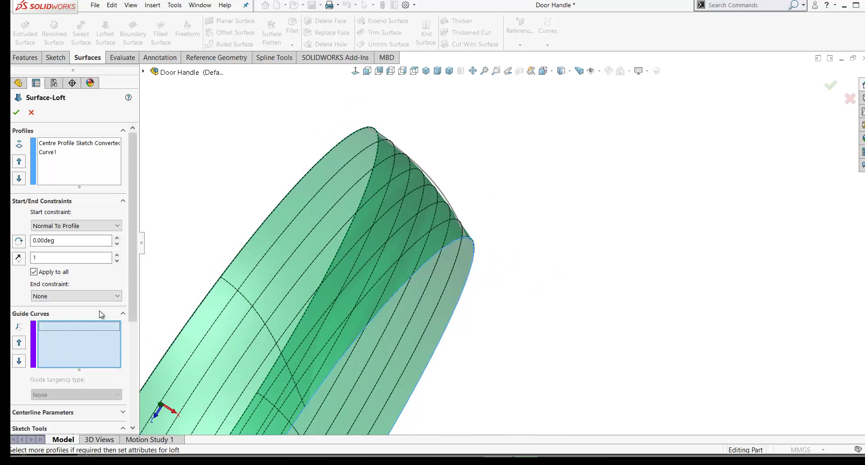
pyautogui.click(440, 192)
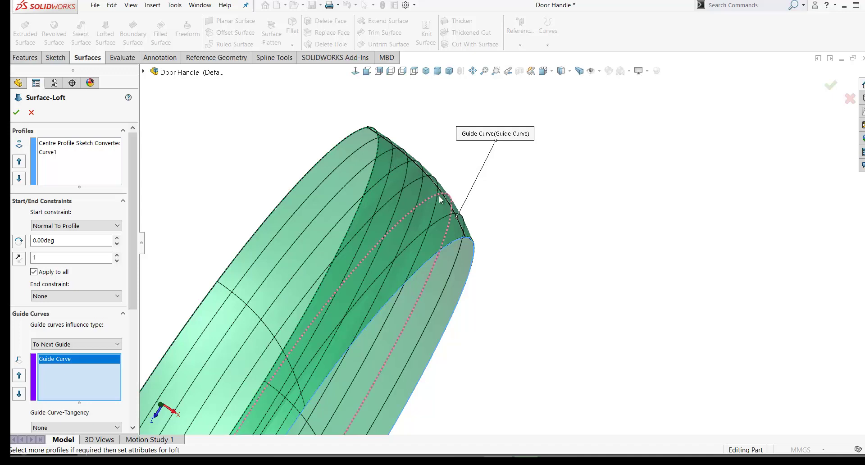
# Step: Set the guide curves influence type to Global and complete the lofted surface
pyautogui.scroll(3, 442, 199)
pyautogui.moveTo(441, 199); pyautogui.dragTo(359, 348, button='middle')
pyautogui.scroll(2, 452, 378)
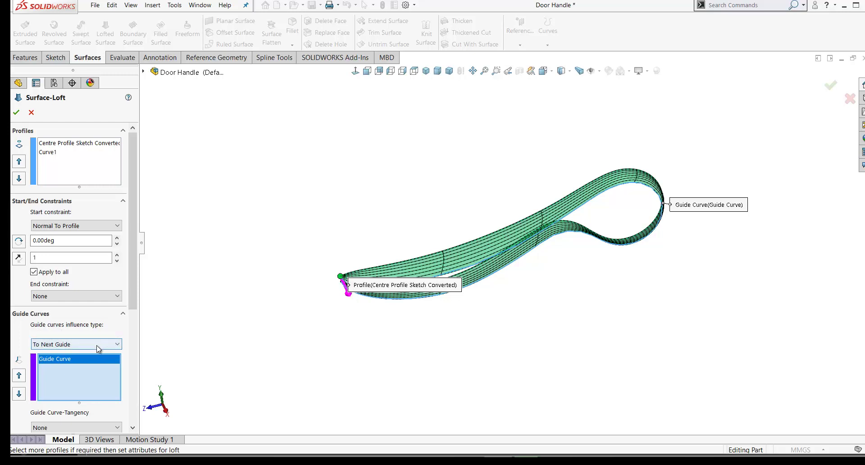
pyautogui.click(115, 345)
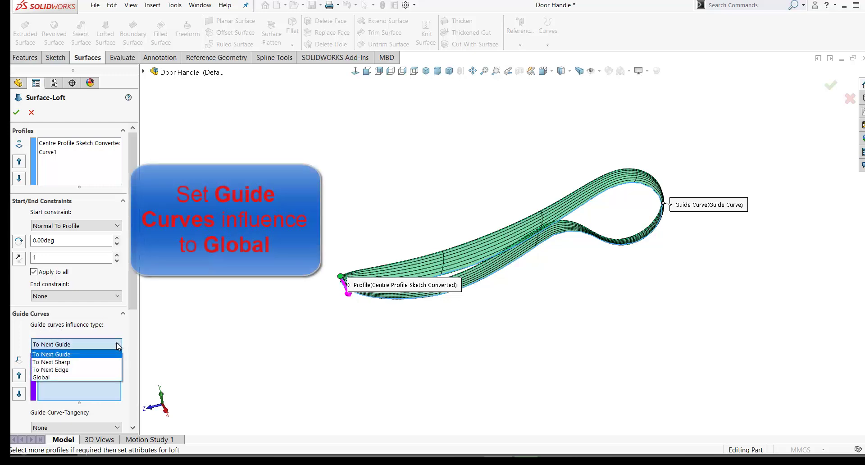
pyautogui.click(47, 377)
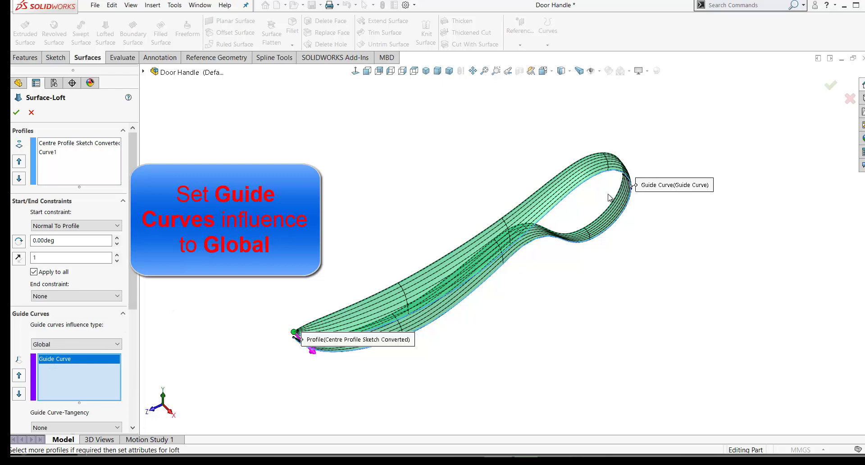
pyautogui.moveTo(602, 200)
pyautogui.mouseDown(button='middle')
pyautogui.moveTo(588, 202)
pyautogui.moveTo(604, 186)
pyautogui.mouseUp(button='middle')
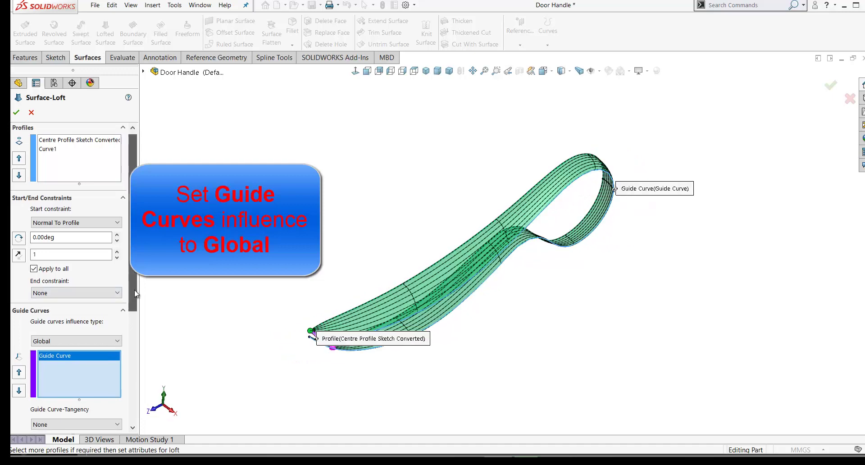
pyautogui.click(65, 144)
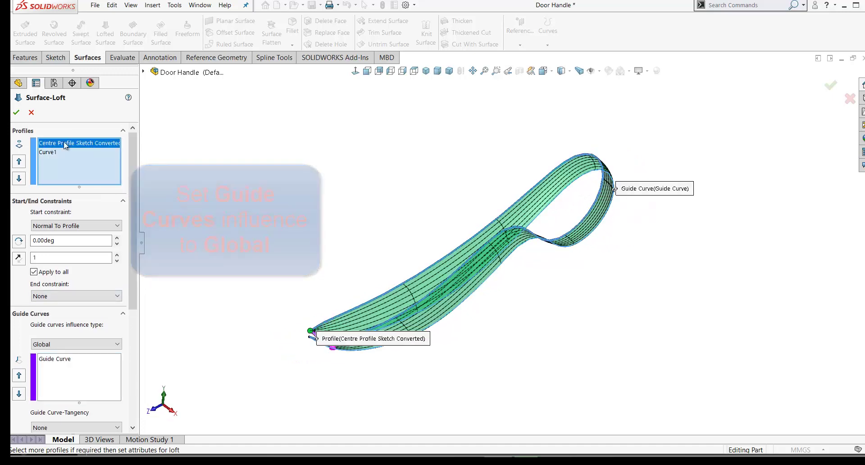
pyautogui.click(16, 114)
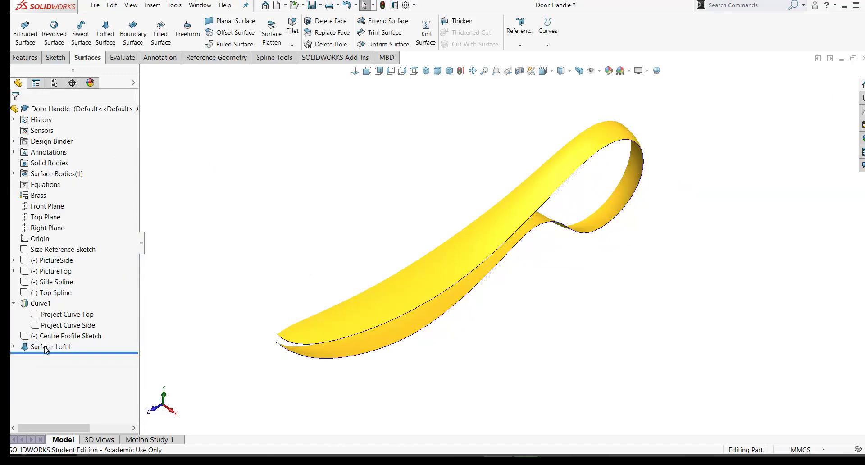
# Step: Reopen the lofted surface's definition and examine the mesh preview and start constraint at the handle's pointed end
pyautogui.doubleClick(46, 347)
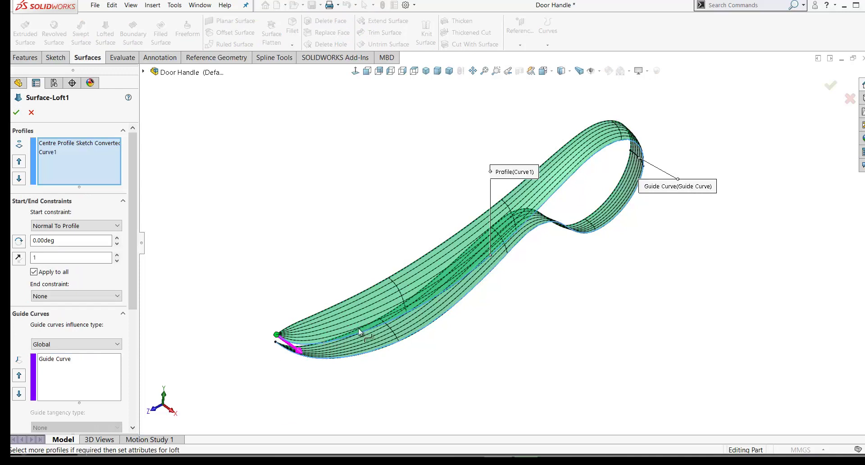
pyautogui.scroll(-5, 297, 347)
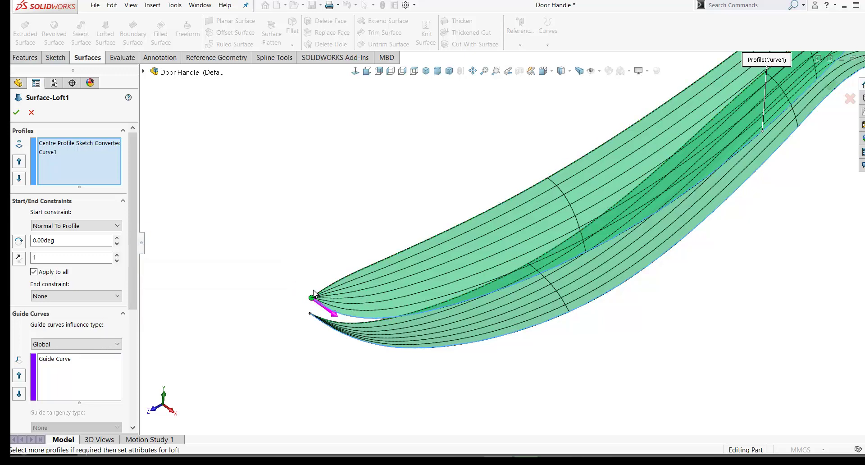
pyautogui.moveTo(520, 284); pyautogui.dragTo(329, 279, button='middle')
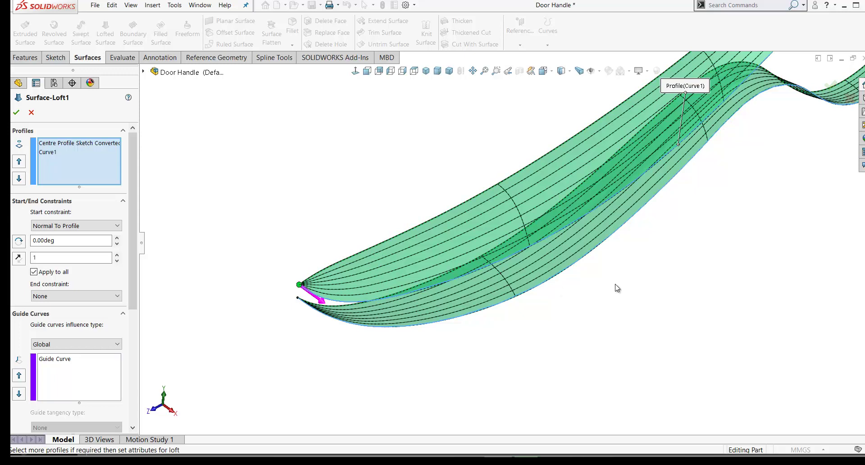
pyautogui.scroll(-1, 646, 259)
pyautogui.scroll(1, 465, 246)
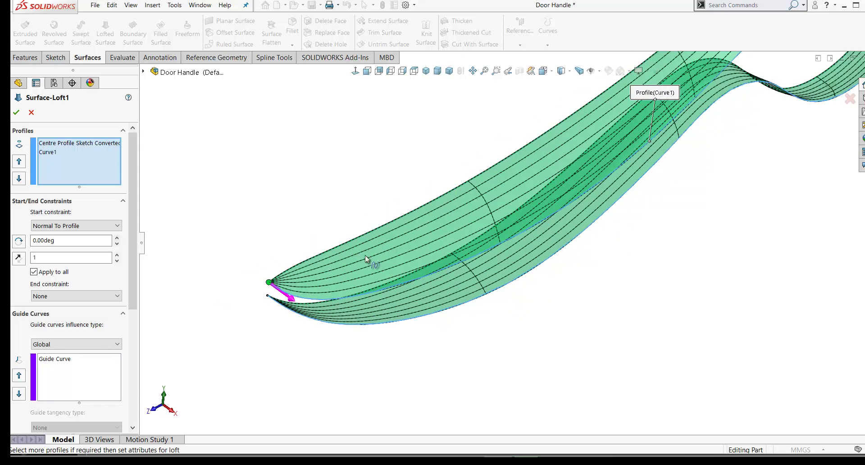
pyautogui.click(16, 113)
# Step: Hide the projected curve Curve1 so that only the lofted handle surface is displayed
pyautogui.click(40, 303)
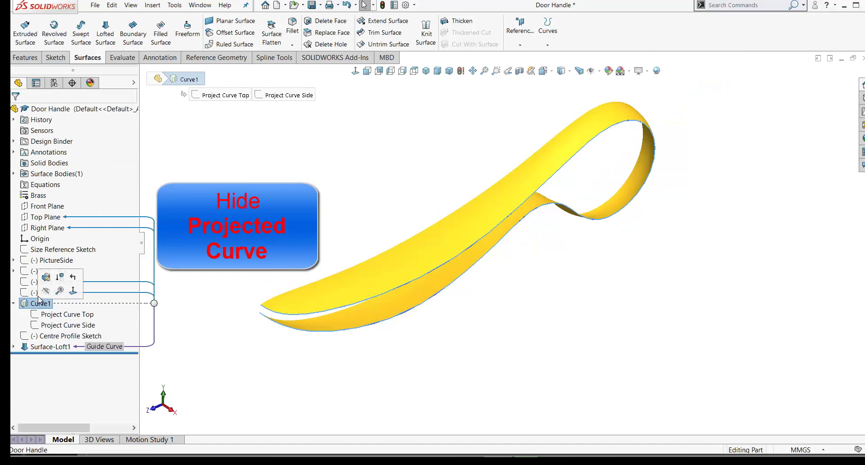
pyautogui.click(47, 293)
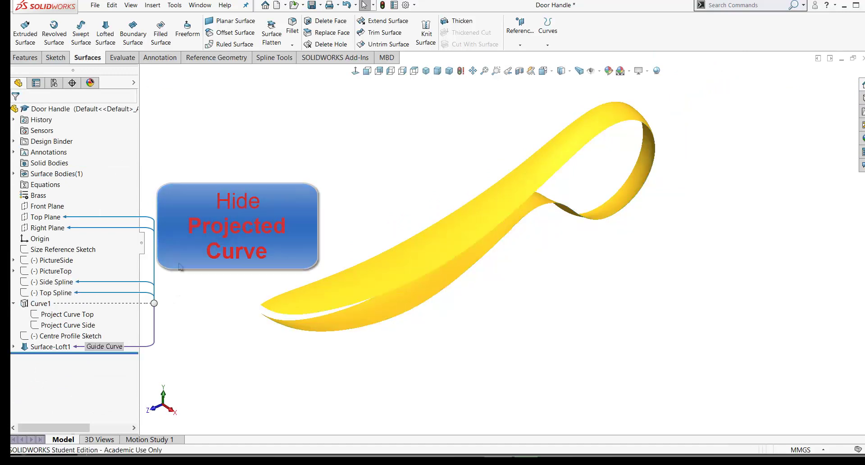
pyautogui.scroll(-2, 583, 212)
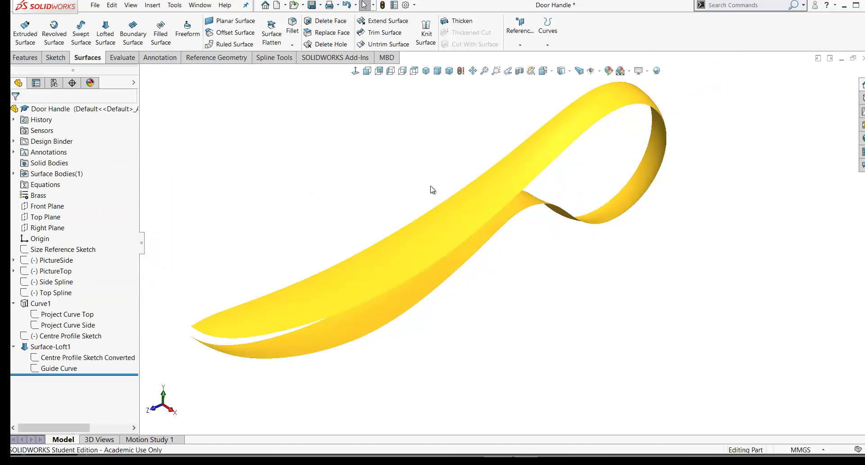
pyautogui.moveTo(318, 215); pyautogui.dragTo(694, 165, button='middle')
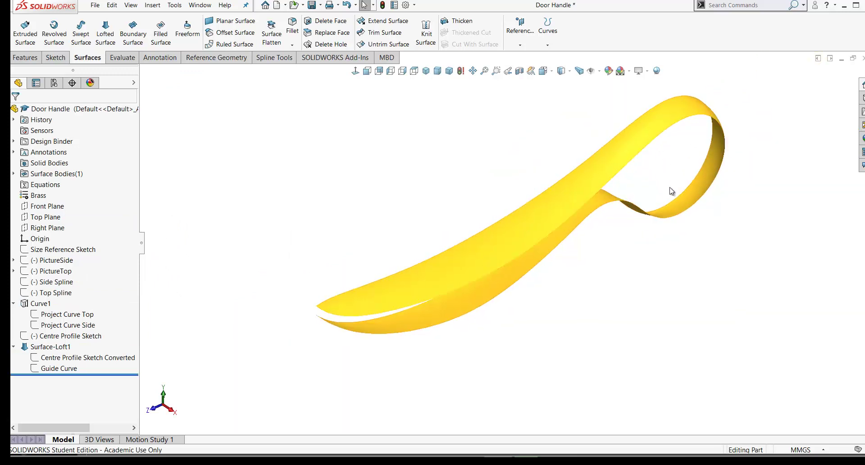
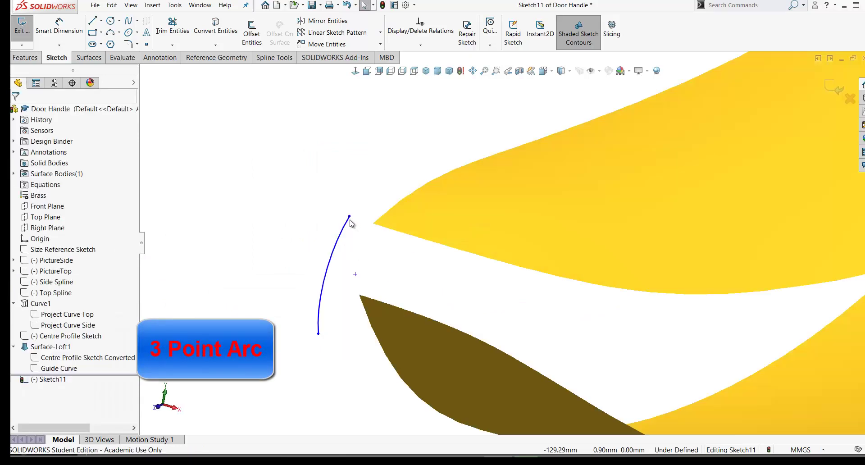
# Step: Make the arc's two endpoints coincident with the upper and lower surface vertices at the handle's pointed end
pyautogui.click(350, 217)
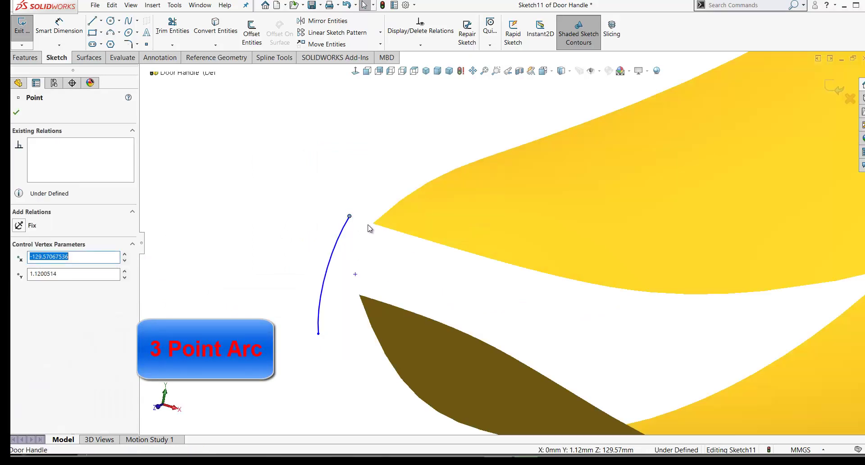
pyautogui.keyDown('ctrl'); pyautogui.click(373, 224); pyautogui.keyUp('ctrl')
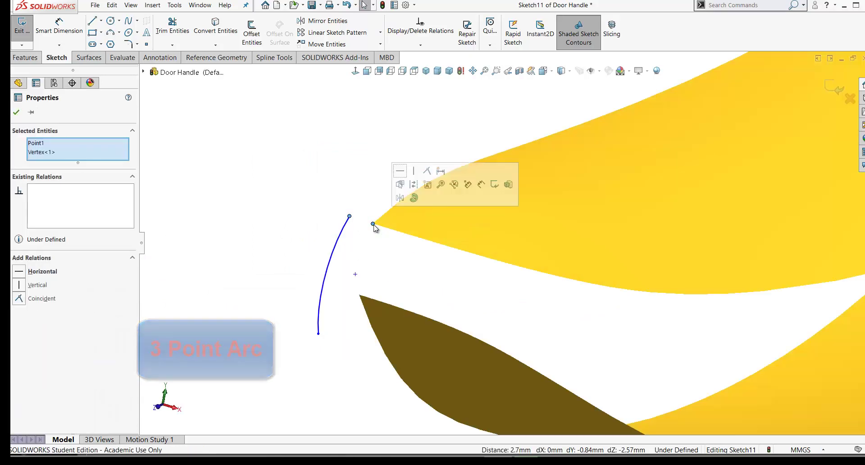
pyautogui.click(429, 170)
pyautogui.click(342, 342)
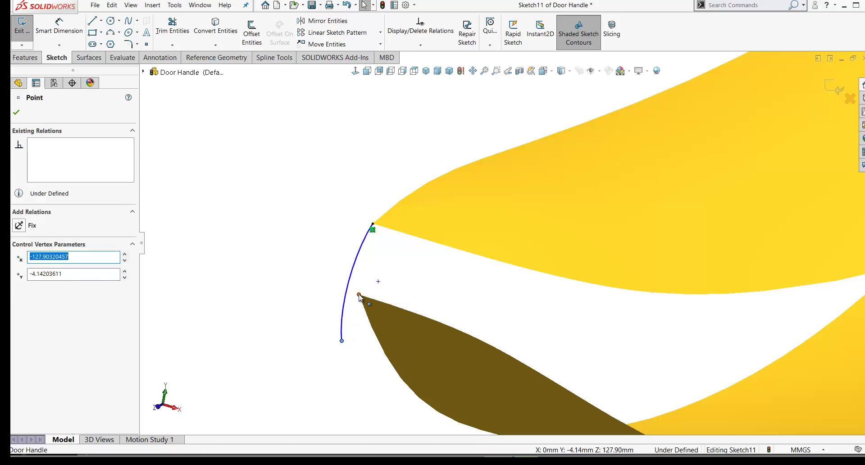
pyautogui.keyDown('ctrl'); pyautogui.click(359, 295); pyautogui.keyUp('ctrl')
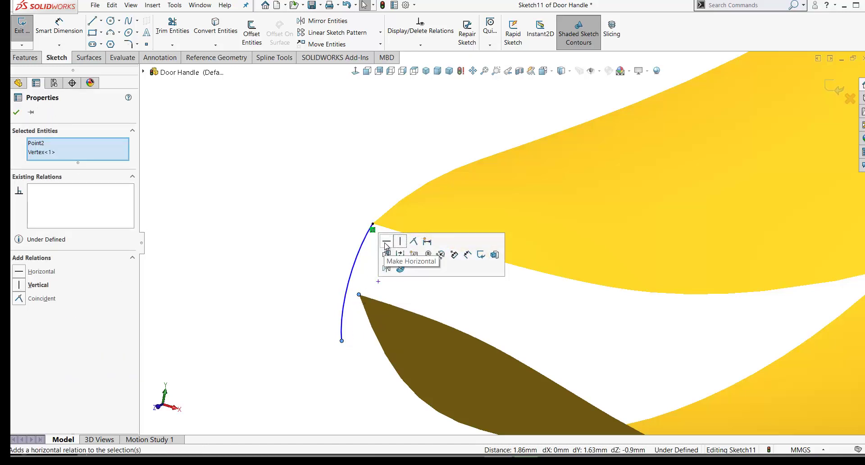
pyautogui.click(414, 242)
# Step: Draw a vertical construction line joining the two endpoints of the arc
pyautogui.hotkey('ctrl', '8')
pyautogui.scroll(-3, 496, 257)
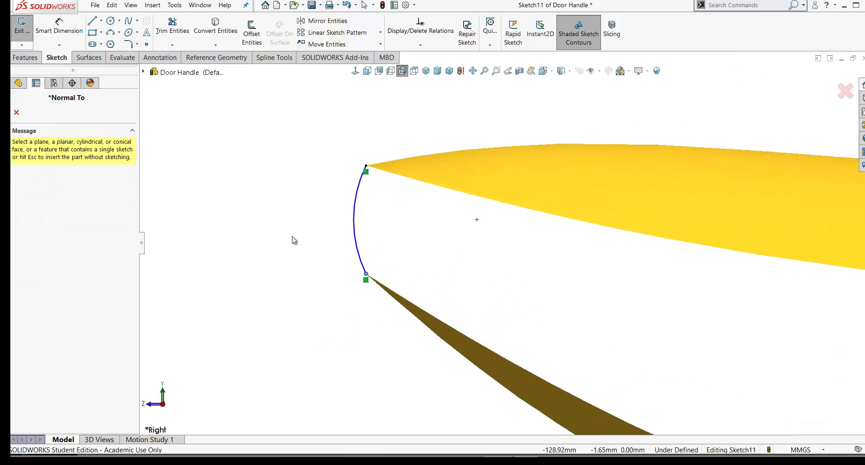
pyautogui.moveTo(291, 246)
pyautogui.mouseDown(button='right')
pyautogui.moveTo(292, 239)
pyautogui.moveTo(234, 248)
pyautogui.mouseUp(button='right')
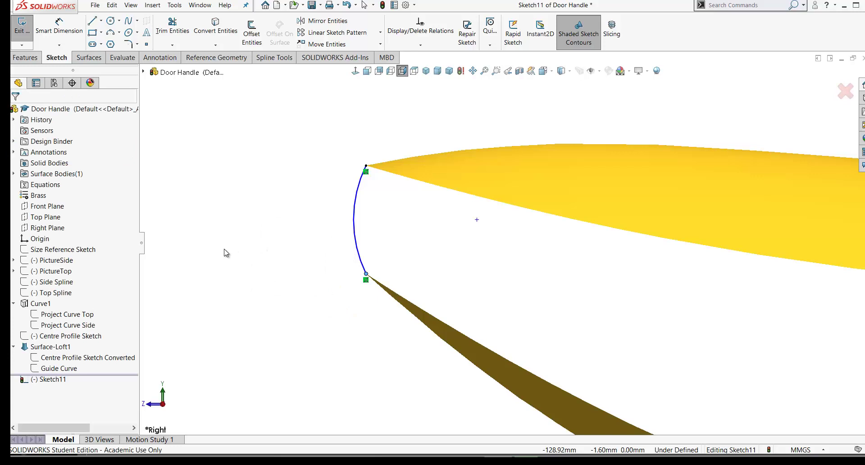
pyautogui.click(366, 166)
pyautogui.click(366, 274)
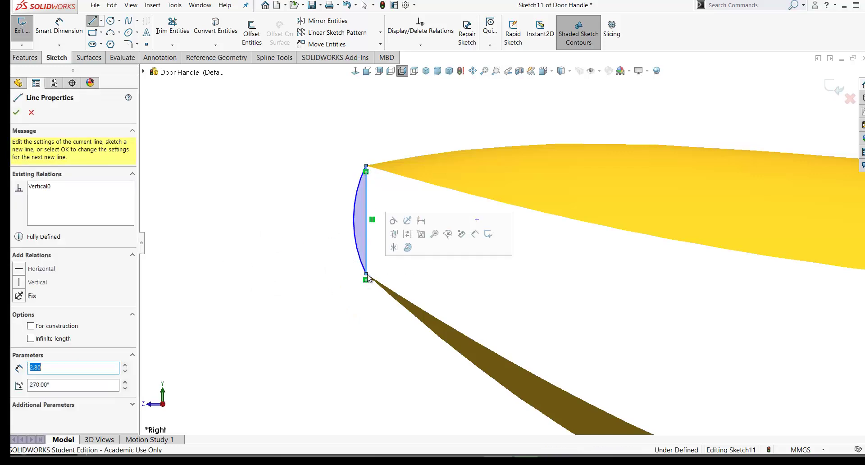
pyautogui.click(394, 233)
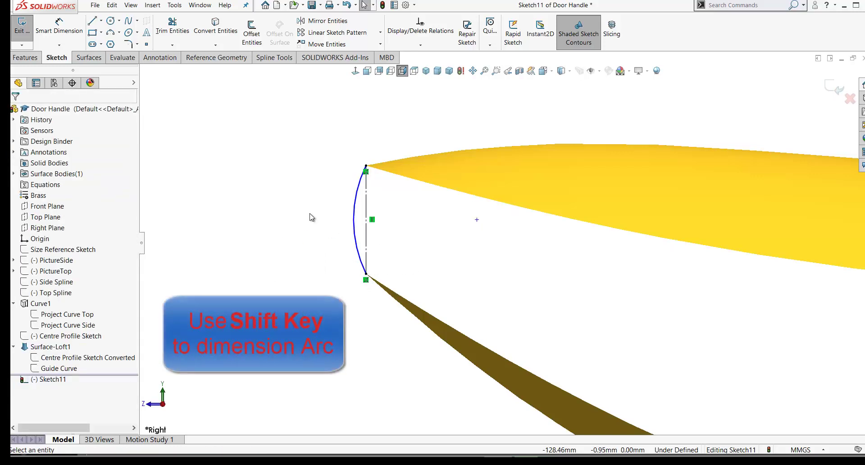
# Step: Dimension the bulge of the arc from the construction line and set it to 0.5 mm
pyautogui.moveTo(319, 220); pyautogui.dragTo(319, 166, button='right')
pyautogui.click(358, 220)
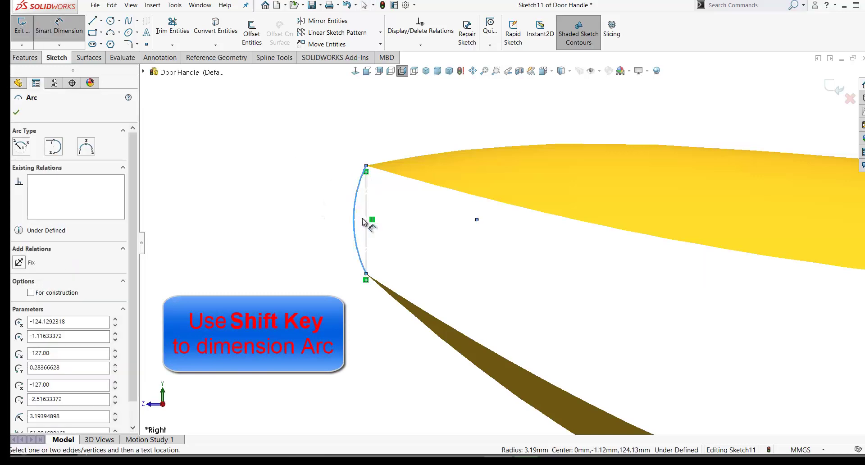
pyautogui.click(366, 221)
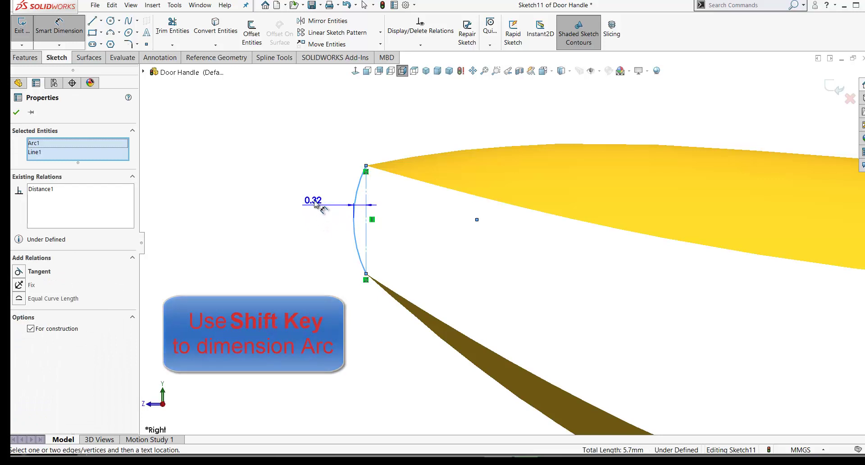
pyautogui.click(316, 202)
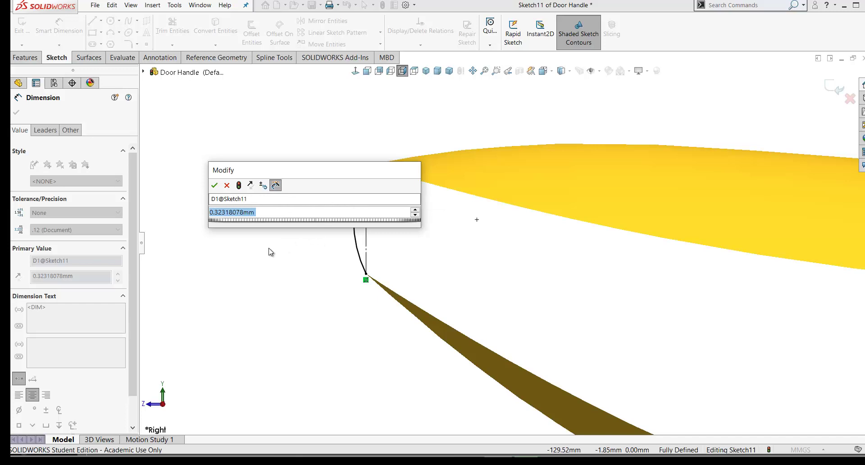
pyautogui.write('.5')
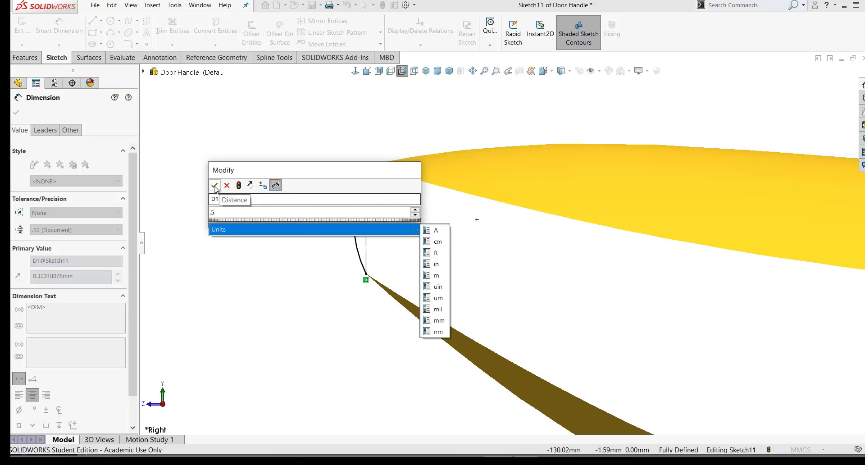
pyautogui.click(215, 186)
# Step: Extrude the arc as a 10 mm blind surface pointing away from the handle and name the feature Construction Surface
pyautogui.moveTo(238, 229); pyautogui.dragTo(429, 255, button='middle')
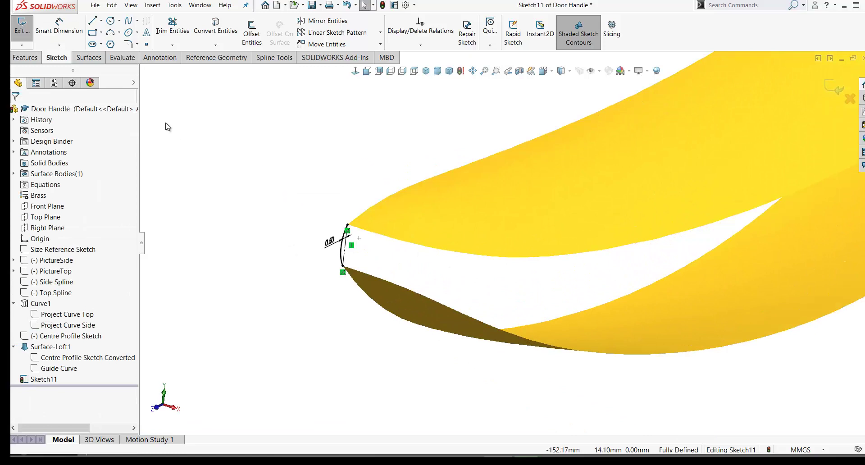
pyautogui.click(94, 58)
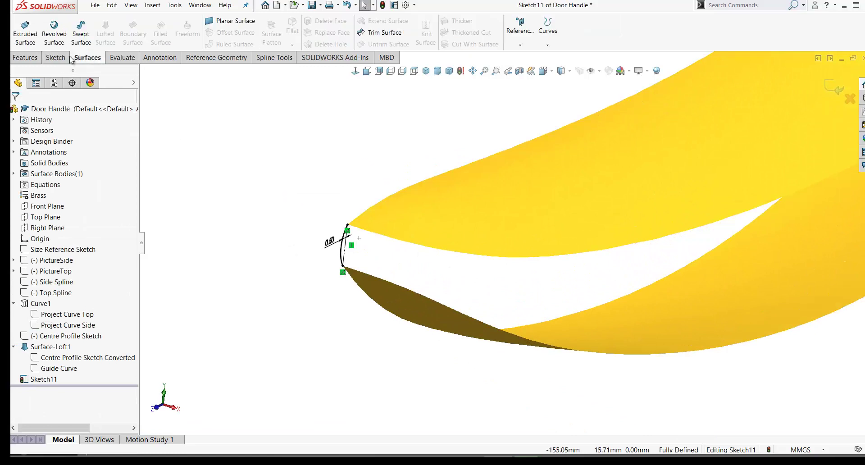
pyautogui.click(26, 39)
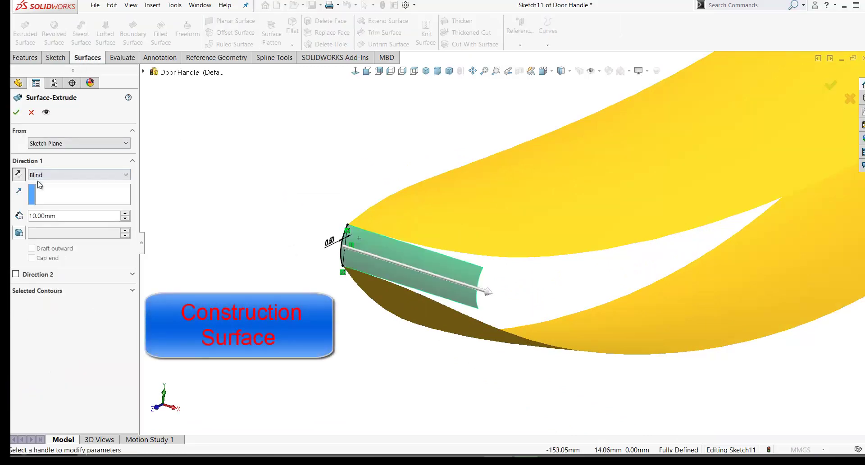
pyautogui.click(18, 175)
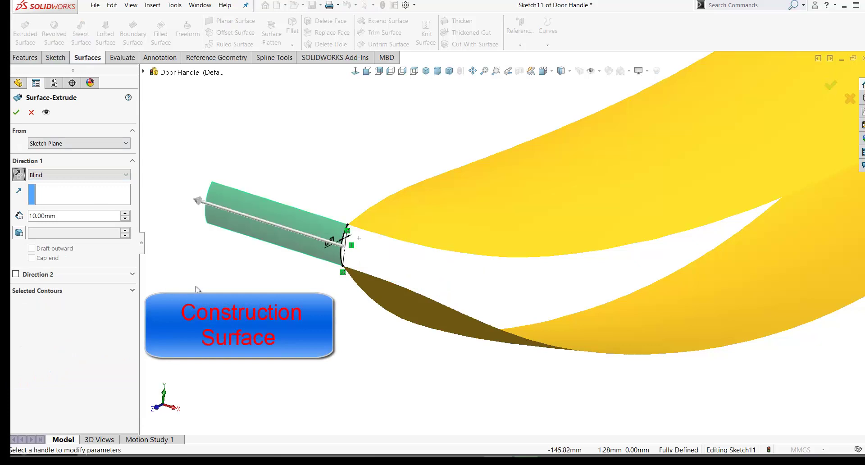
pyautogui.moveTo(222, 273); pyautogui.dragTo(227, 273, button='middle')
pyautogui.scroll(1, 230, 272)
pyautogui.scroll(-1, 345, 216)
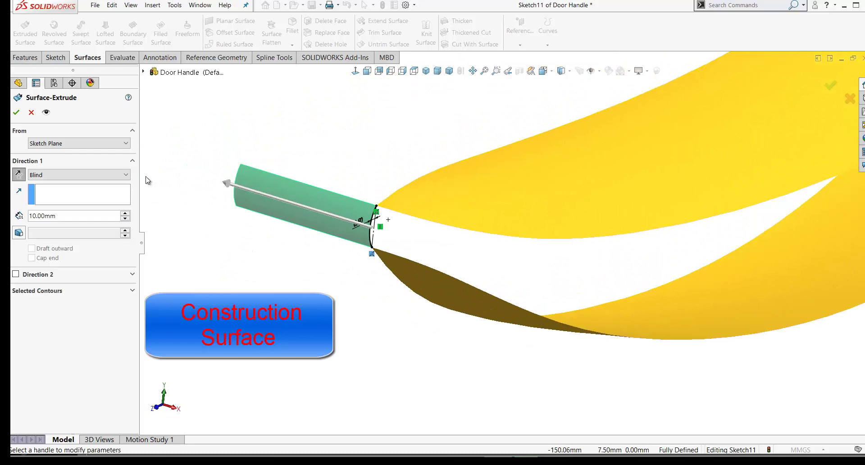
pyautogui.click(17, 113)
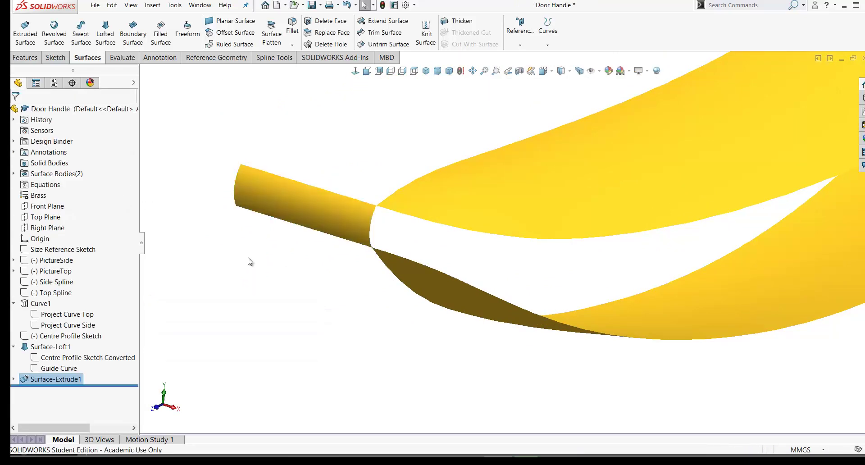
pyautogui.write('Construction Surface')
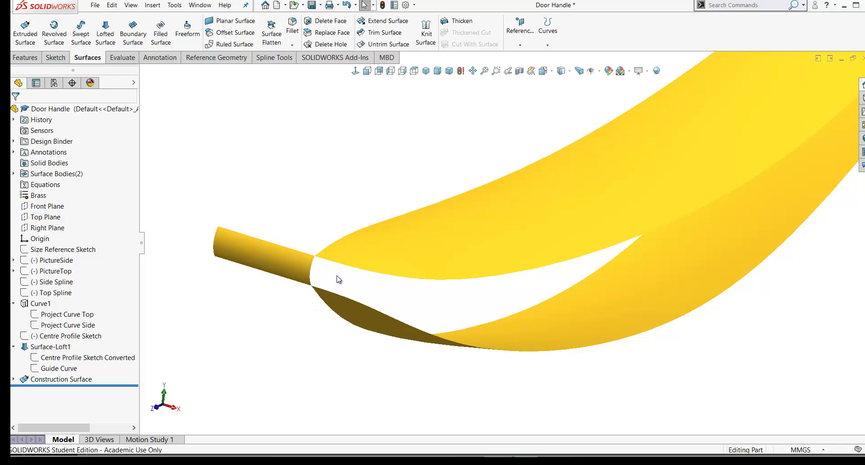
# Step: Check the loft's open edge, then sketch a horizontal line about 25 mm long through the origin on the Front Plane
pyautogui.press('f')
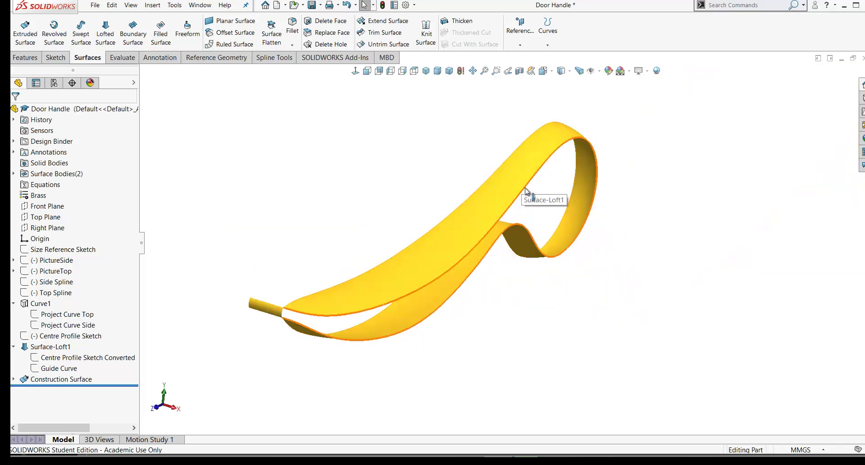
pyautogui.click(525, 187)
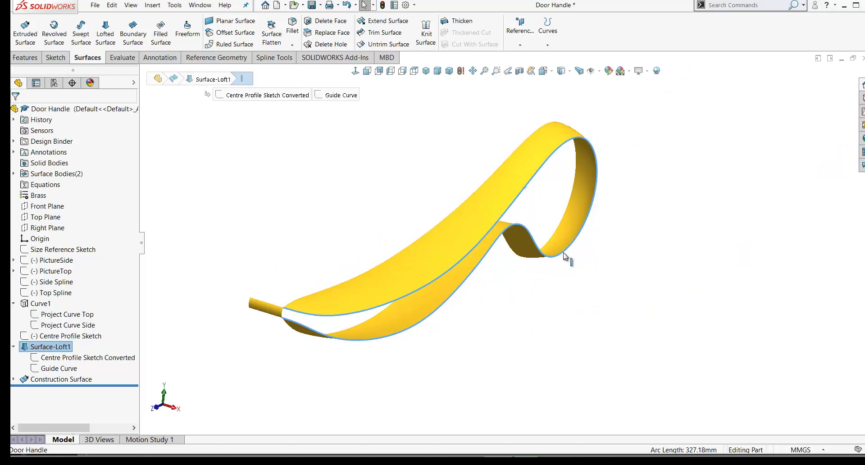
pyautogui.click(558, 188)
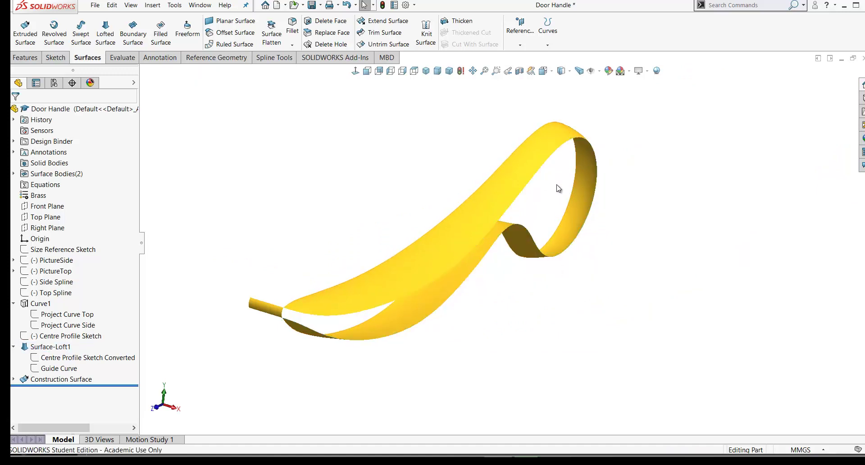
pyautogui.click(39, 206)
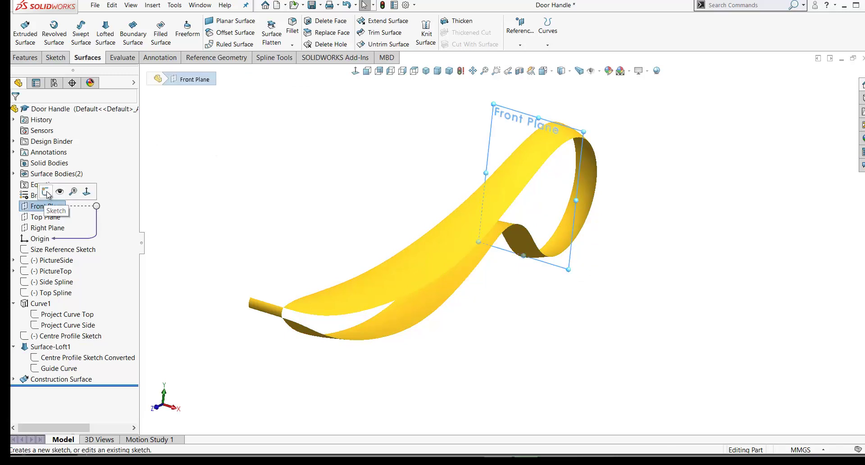
pyautogui.click(38, 193)
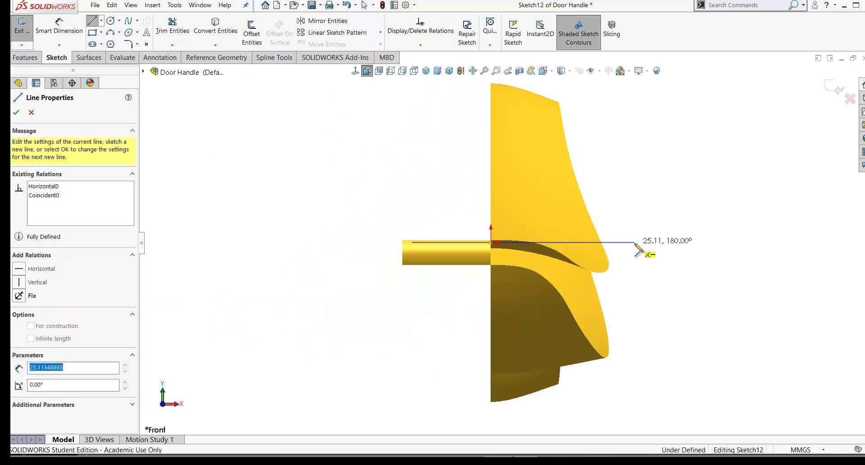
pyautogui.click(634, 242)
pyautogui.rightClick(653, 196)
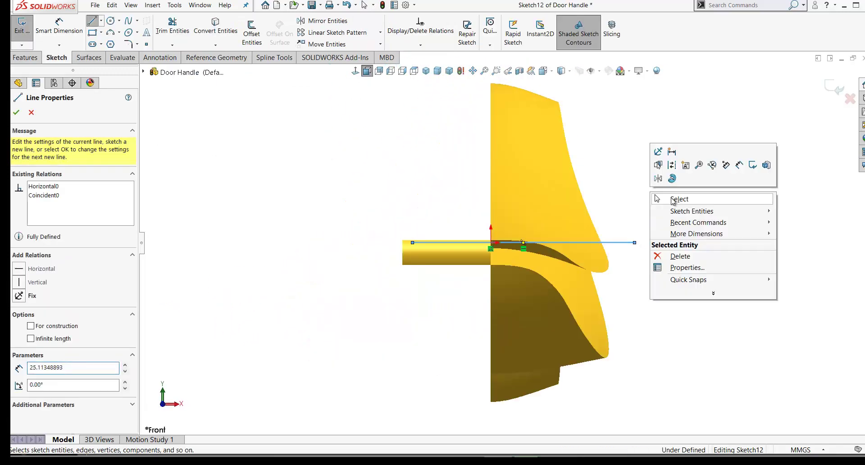
pyautogui.click(678, 203)
# Step: Split the lofted face with a Projection split line from the current sketch, limited to a single direction
pyautogui.moveTo(696, 240); pyautogui.dragTo(640, 184, button='middle')
pyautogui.scroll(2, 647, 187)
pyautogui.scroll(4, 709, 183)
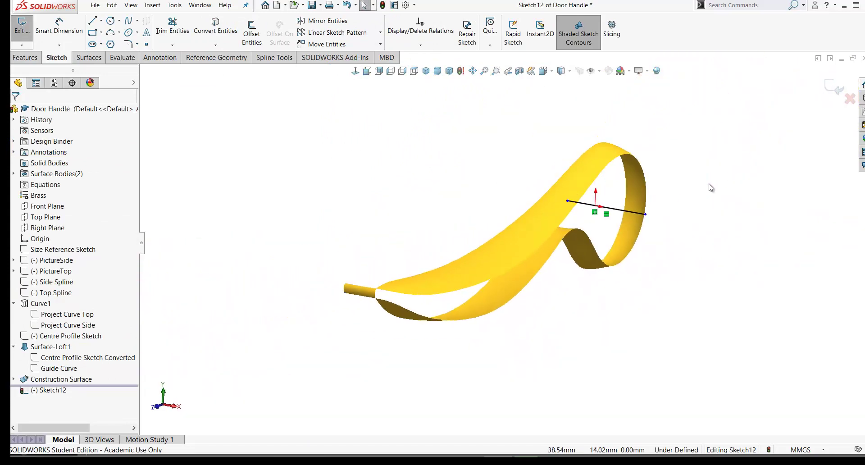
pyautogui.scroll(-2, 707, 184)
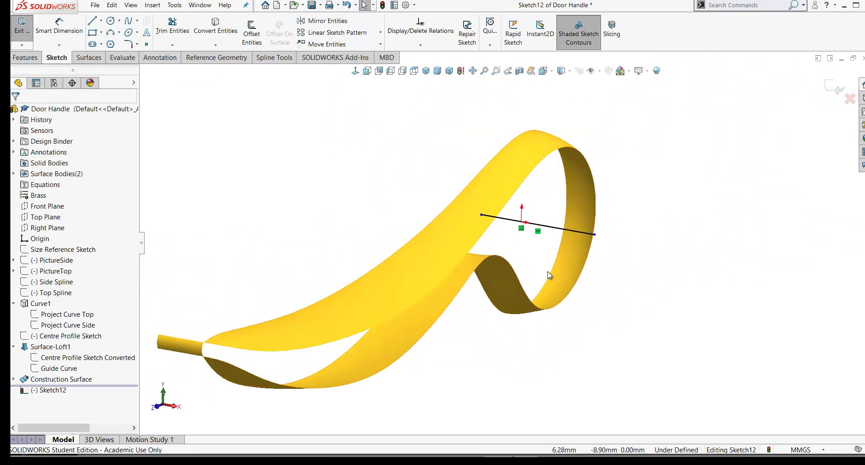
pyautogui.moveTo(542, 238); pyautogui.dragTo(541, 237, button='middle')
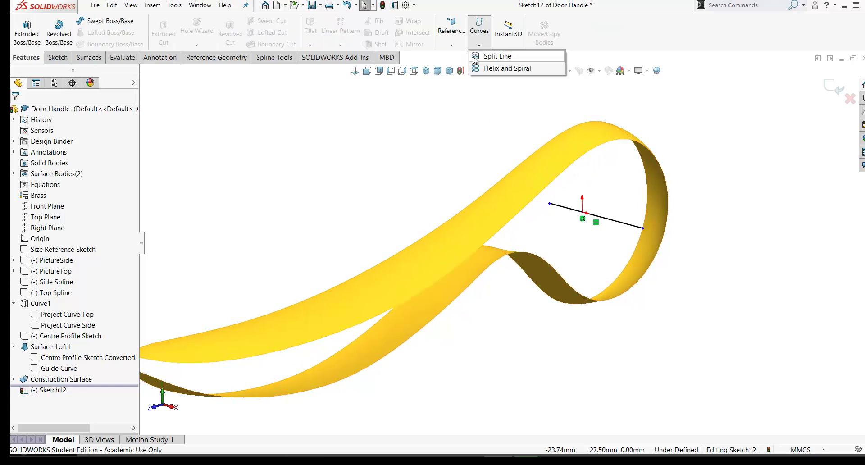
pyautogui.click(486, 46)
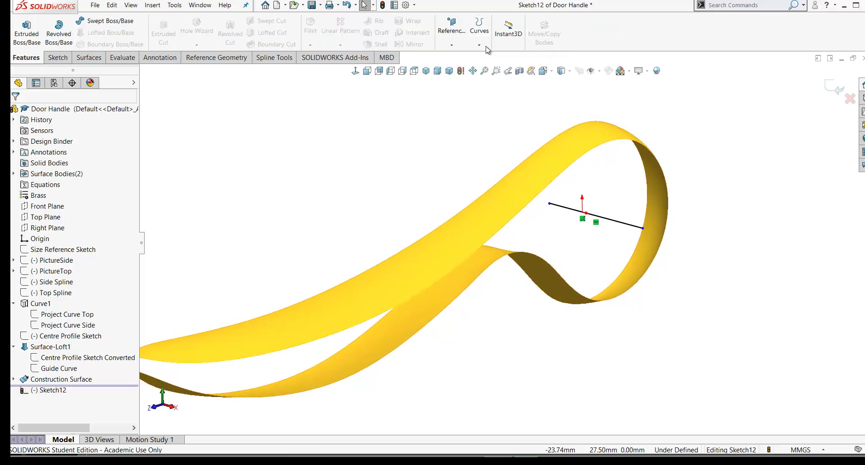
pyautogui.click(479, 42)
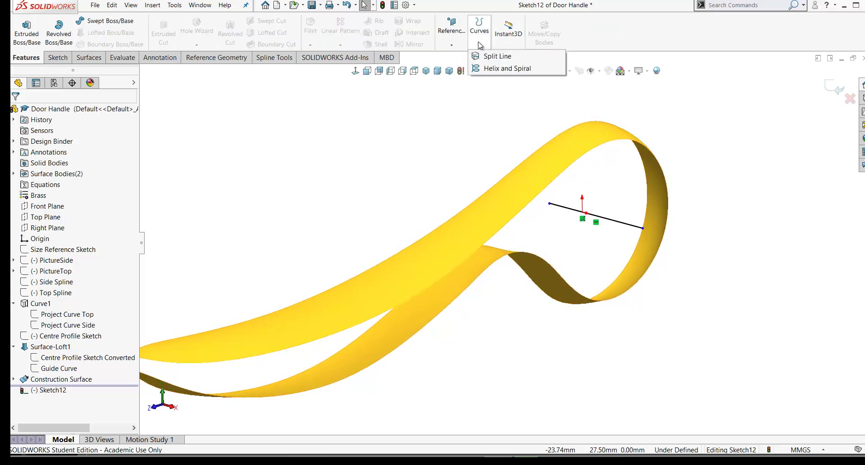
pyautogui.click(494, 58)
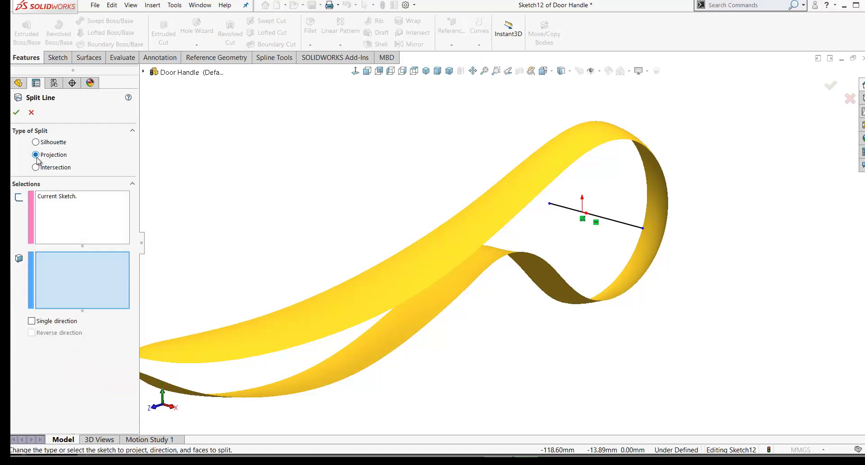
pyautogui.click(82, 207)
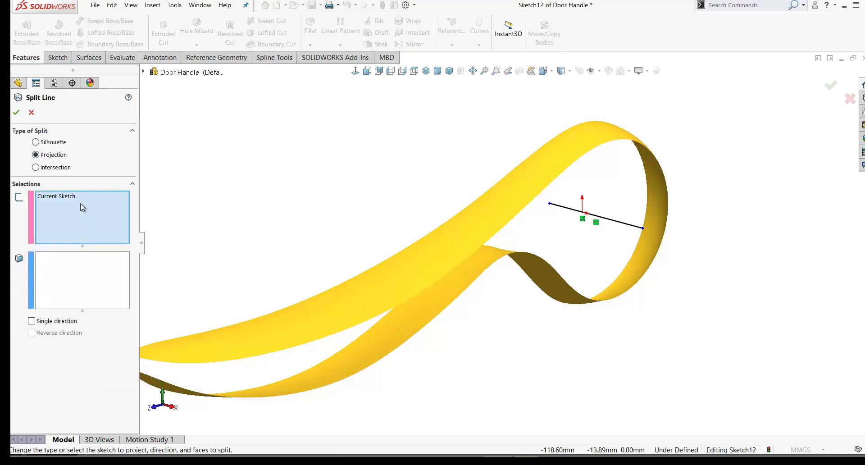
pyautogui.click(74, 281)
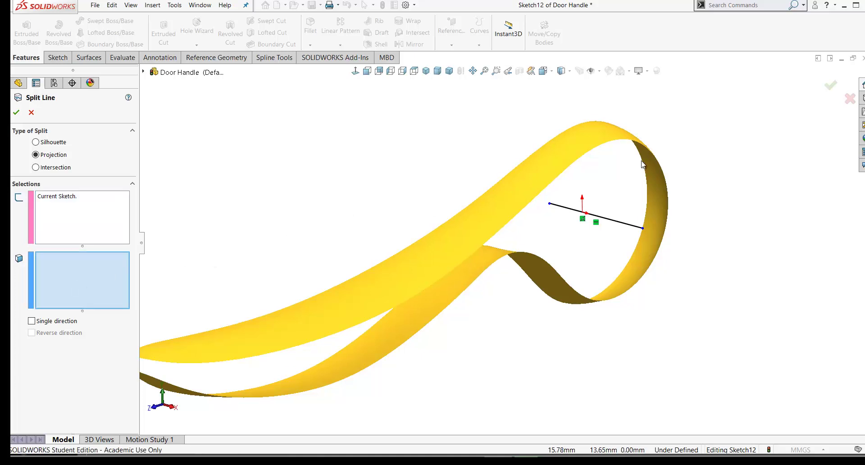
pyautogui.click(662, 189)
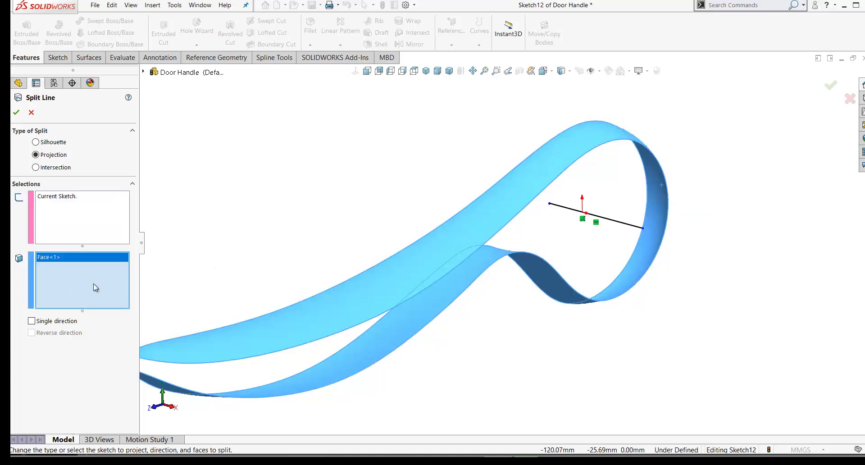
pyautogui.click(47, 323)
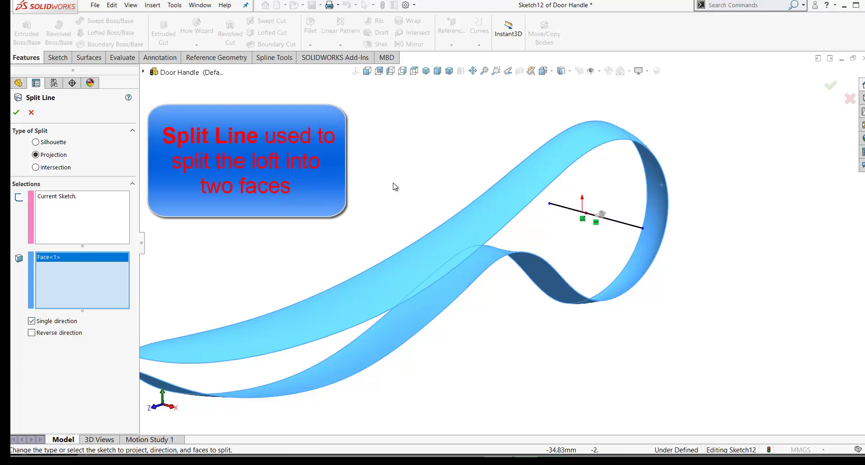
pyautogui.click(16, 113)
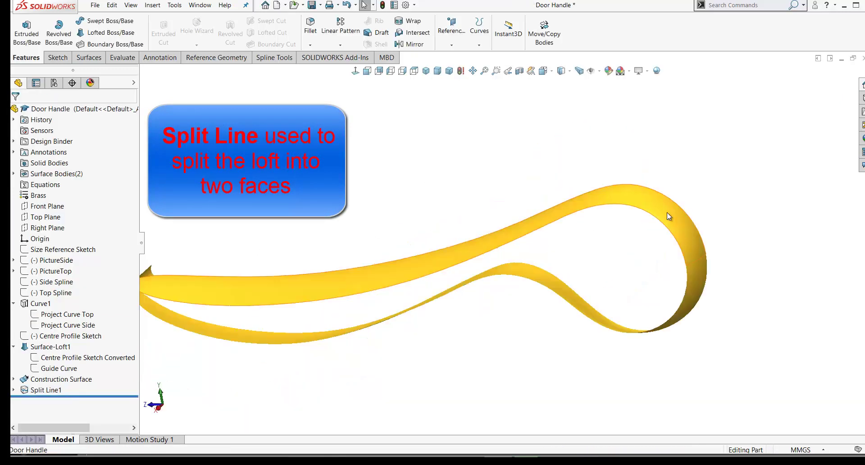
# Step: Check the split of the loft at the rounded end by selecting its lower face
pyautogui.moveTo(647, 388); pyautogui.dragTo(680, 303, button='middle')
pyautogui.click(679, 305)
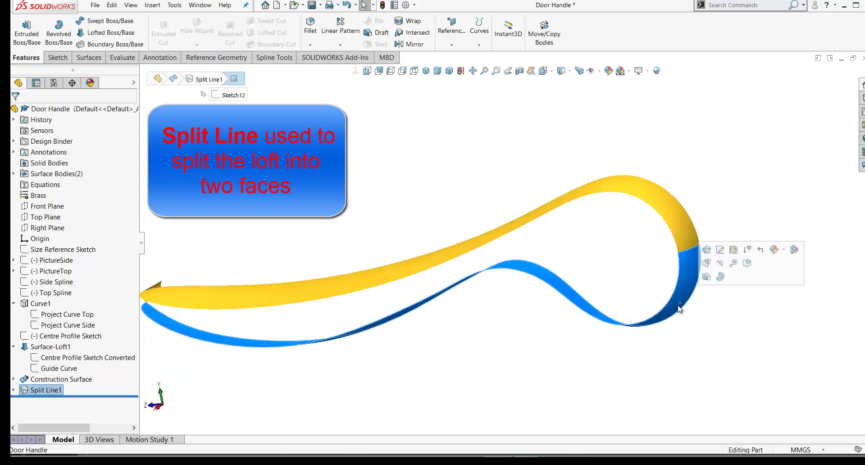
pyautogui.click(478, 376)
# Step: List the surface bodies and highlight the split loft and the construction surface in turn to identify them
pyautogui.click(14, 174)
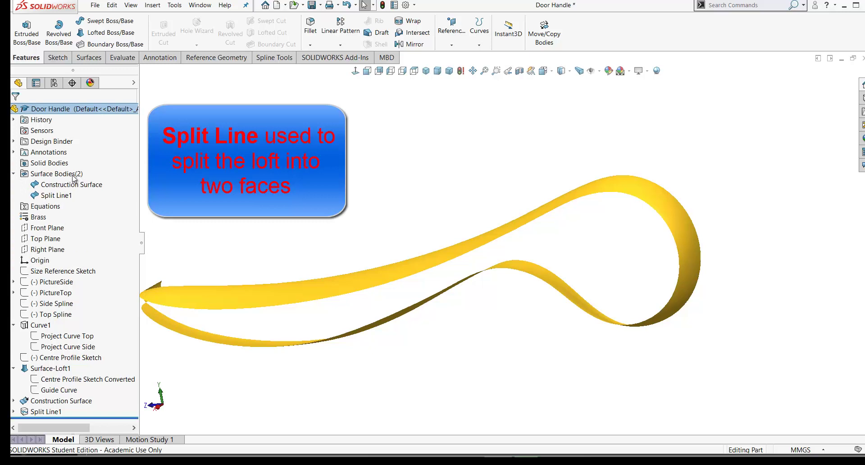
pyautogui.click(53, 198)
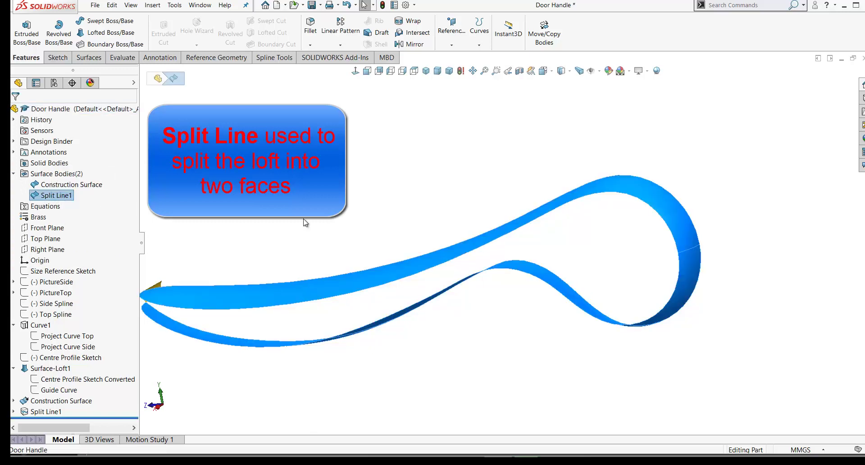
pyautogui.moveTo(303, 222)
pyautogui.mouseDown(button='middle')
pyautogui.moveTo(332, 218)
pyautogui.moveTo(320, 221)
pyautogui.mouseUp(button='middle')
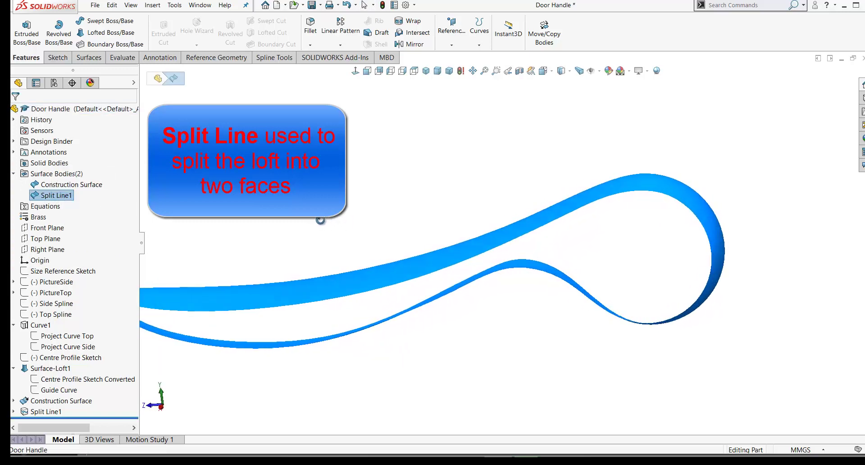
pyautogui.click(87, 186)
pyautogui.scroll(3, 323, 220)
pyautogui.moveTo(310, 258); pyautogui.dragTo(380, 275, button='middle')
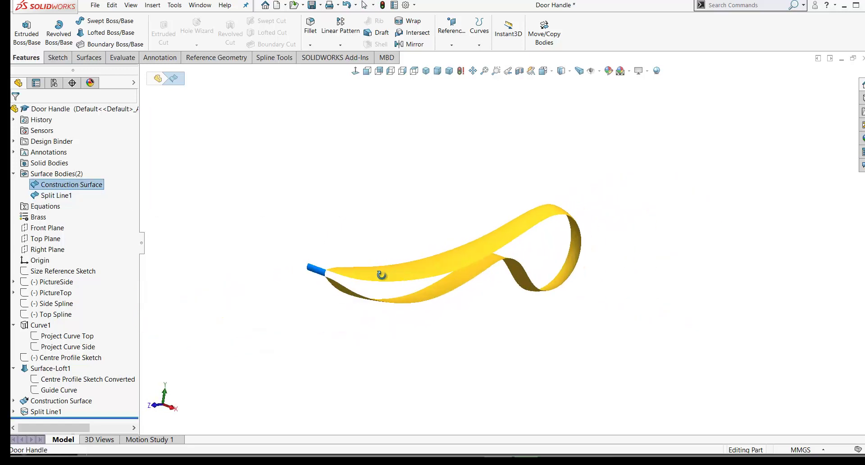
pyautogui.moveTo(380, 274); pyautogui.dragTo(331, 268, button='middle')
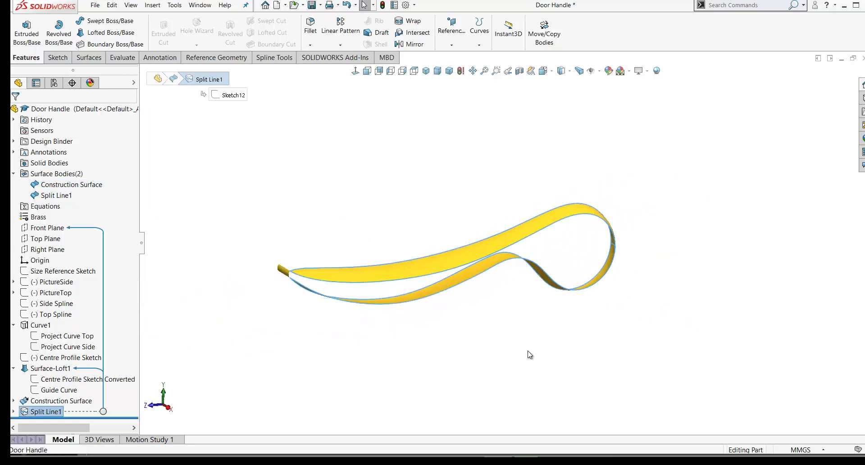
pyautogui.scroll(-1, 528, 349)
pyautogui.moveTo(527, 347); pyautogui.dragTo(494, 307, button='middle')
pyautogui.click(390, 132)
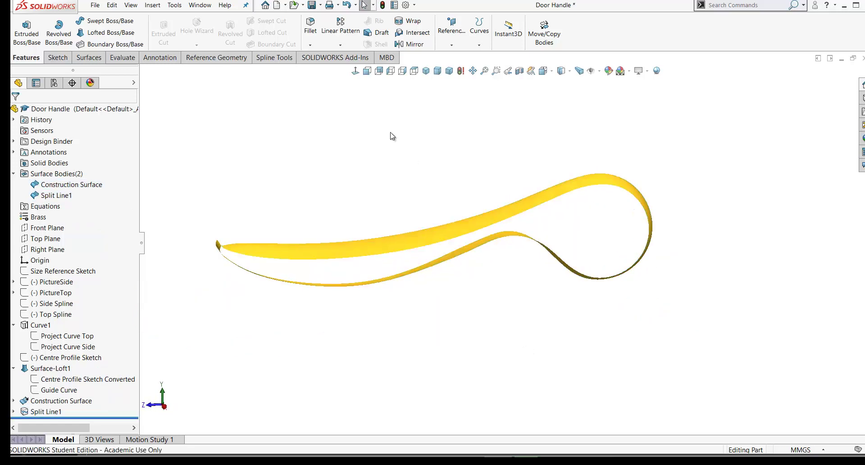
# Step: Examine the upper and lower open edges of the split loft from the pointed end to the rounded end
pyautogui.click(576, 190)
pyautogui.click(576, 190)
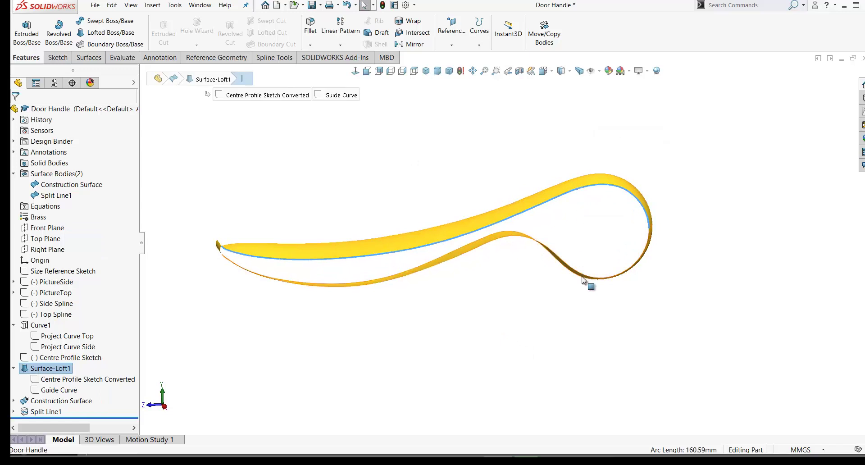
pyautogui.moveTo(523, 305); pyautogui.dragTo(566, 319, button='middle')
pyautogui.scroll(-2, 608, 132)
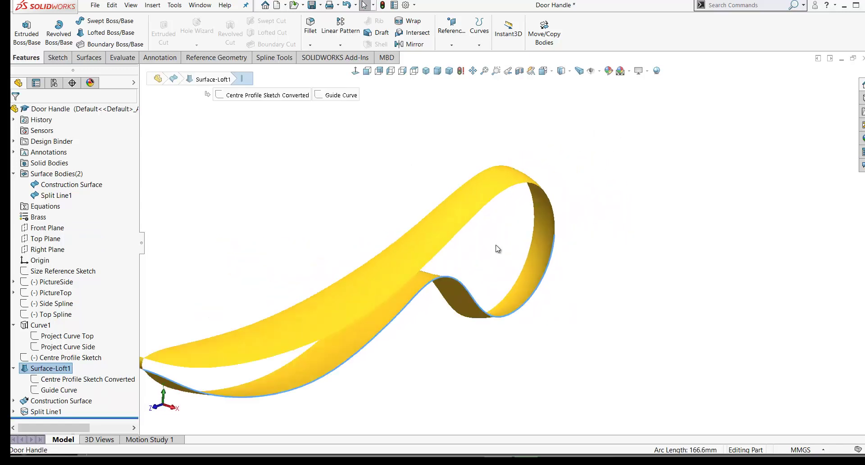
pyautogui.scroll(2, 490, 260)
pyautogui.scroll(-1, 491, 258)
pyautogui.click(374, 224)
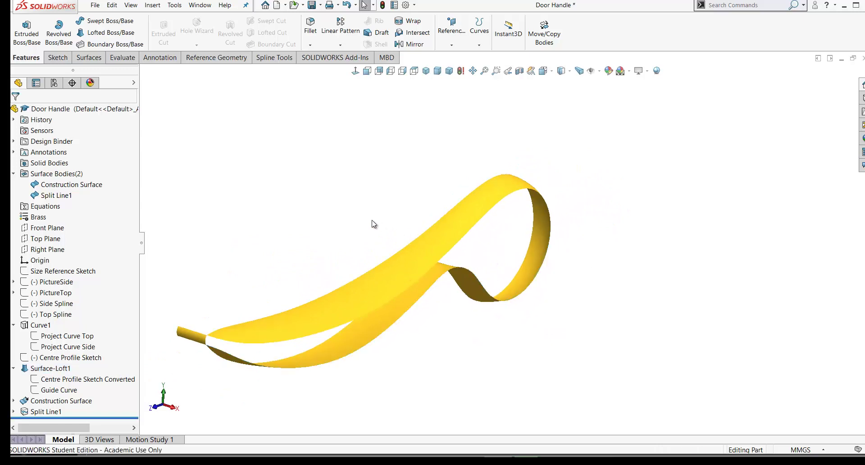
pyautogui.scroll(1, 388, 223)
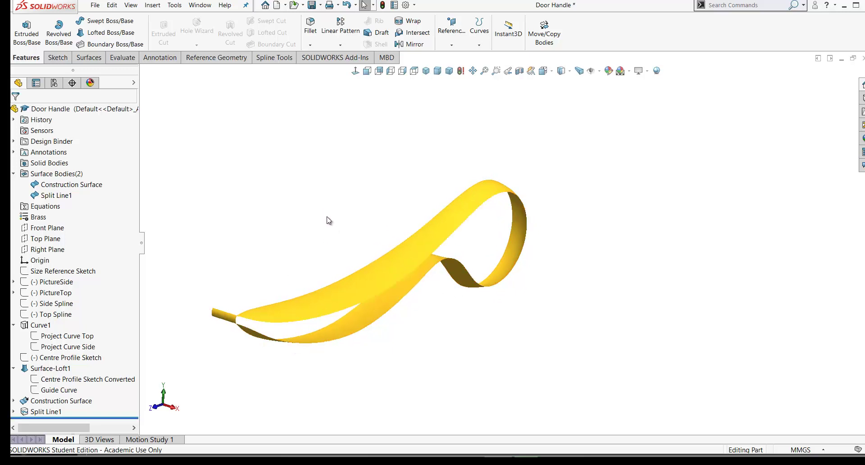
pyautogui.scroll(1, 327, 216)
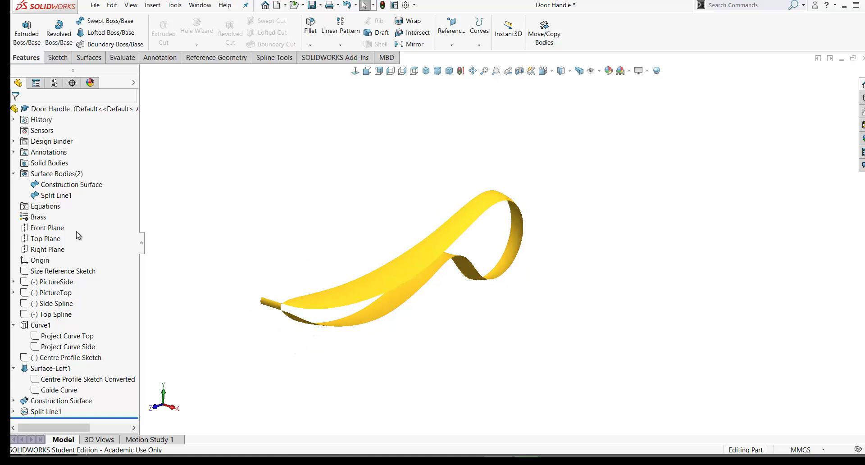
# Step: Sketch a three-point arc on the Front Plane beside the rounded end, about 25 mm tall and bulging away from the handle
pyautogui.click(46, 229)
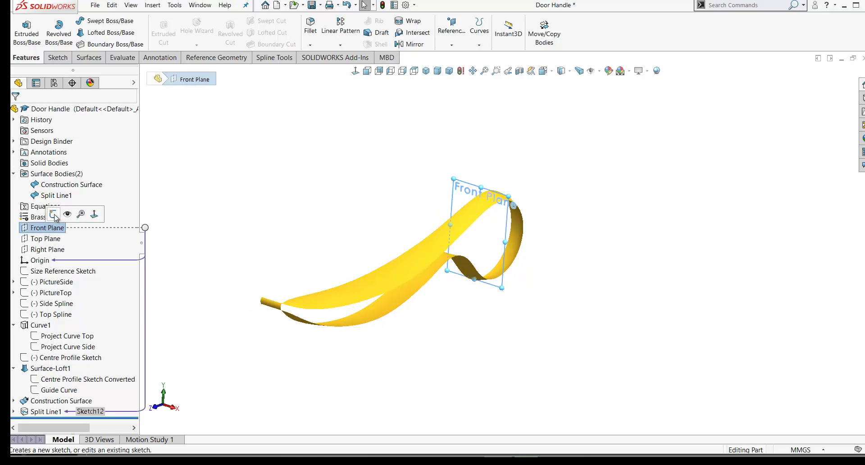
pyautogui.click(58, 217)
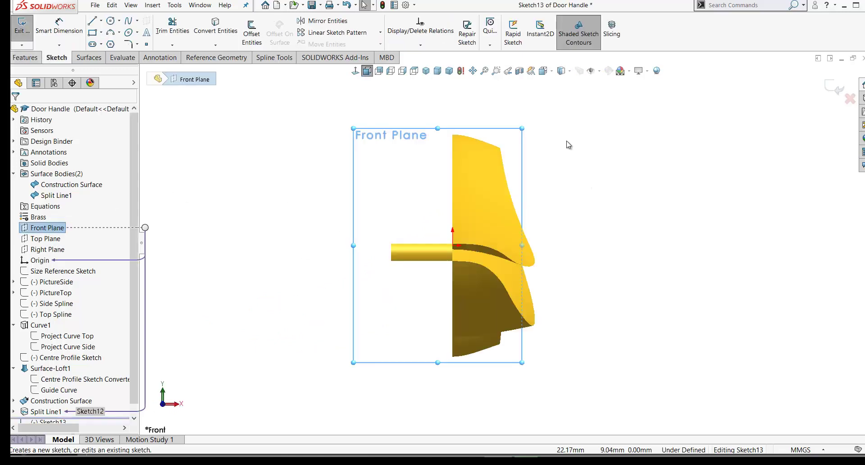
pyautogui.rightClick(277, 128)
pyautogui.click(325, 207)
pyautogui.click(549, 155)
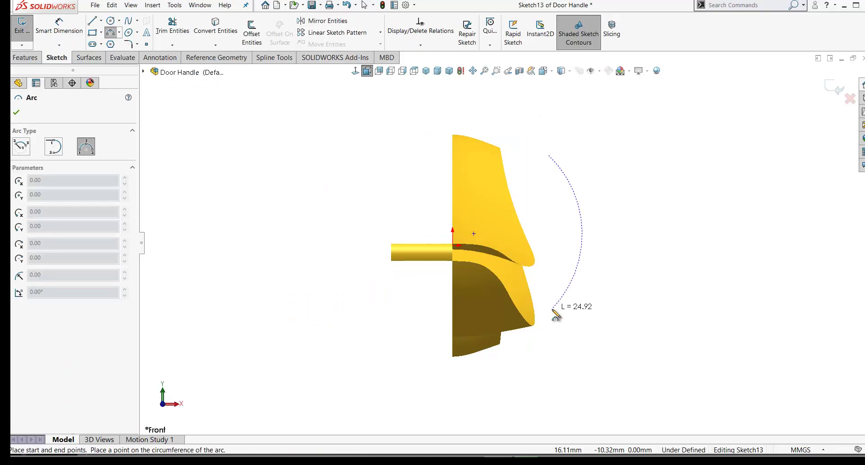
pyautogui.click(553, 309)
pyautogui.click(559, 255)
pyautogui.rightClick(559, 255)
pyautogui.click(586, 256)
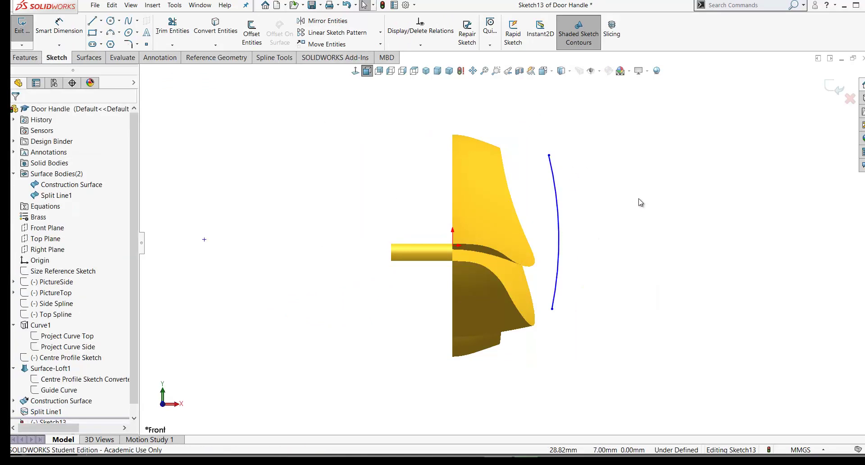
# Step: Add a Pierce relation between the arc's upper endpoint and the upper open edge of the loft
pyautogui.moveTo(640, 202); pyautogui.dragTo(748, 159, button='middle')
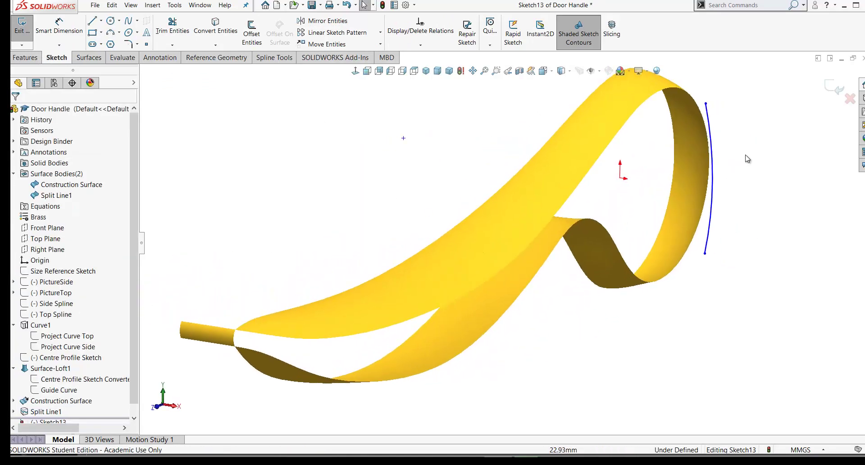
pyautogui.scroll(2, 746, 156)
pyautogui.scroll(-2, 706, 169)
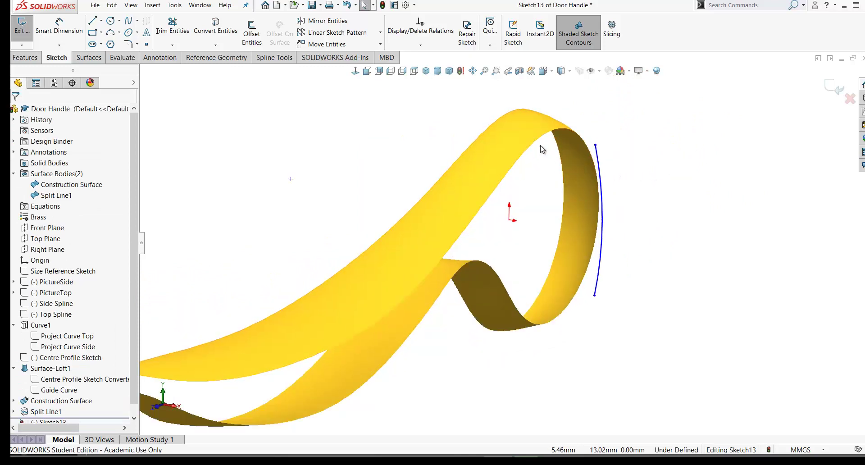
pyautogui.click(595, 145)
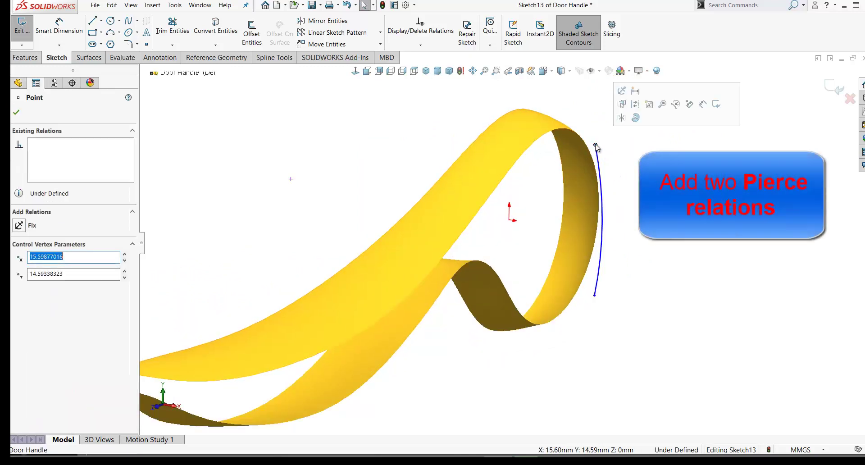
pyautogui.keyDown('ctrl'); pyautogui.click(558, 132); pyautogui.keyUp('ctrl')
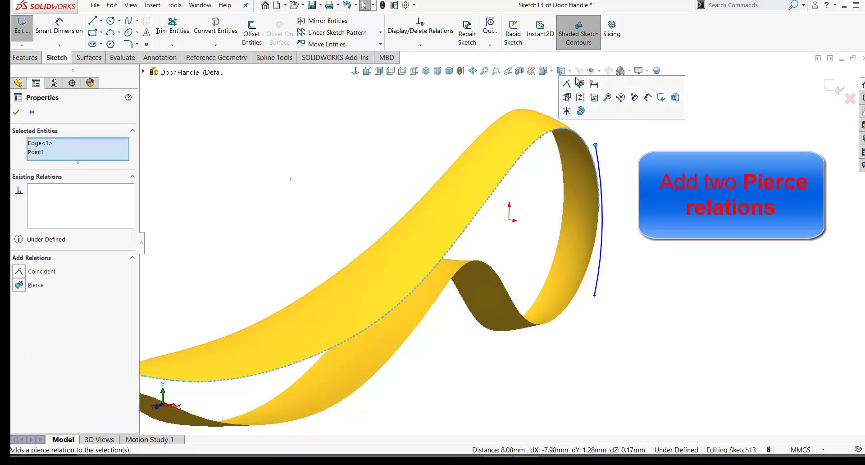
pyautogui.click(580, 84)
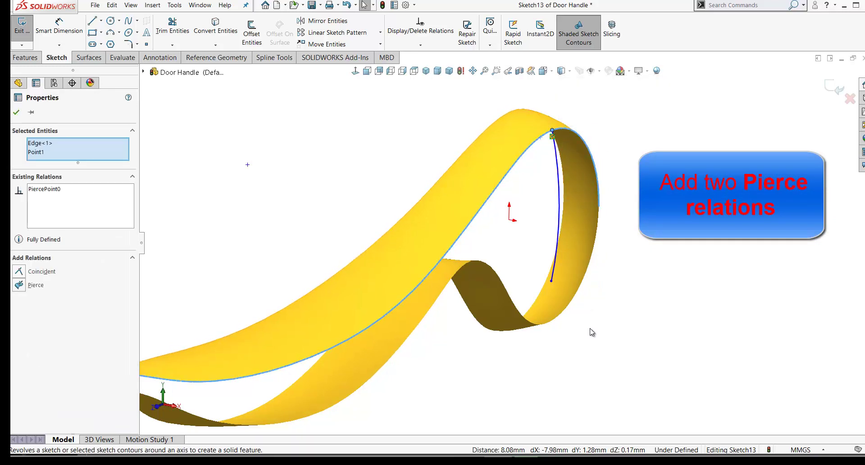
# Step: Add a Pierce relation between the arc's lower endpoint and the lower open edge of the loft
pyautogui.scroll(-2, 547, 318)
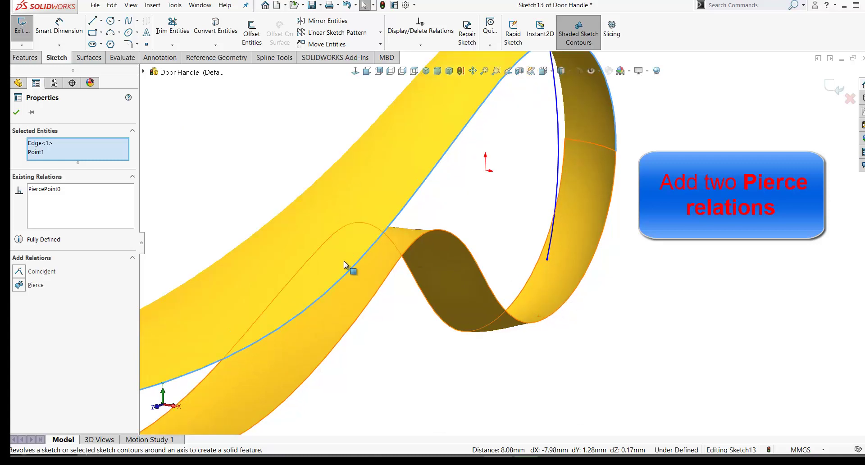
pyautogui.click(547, 260)
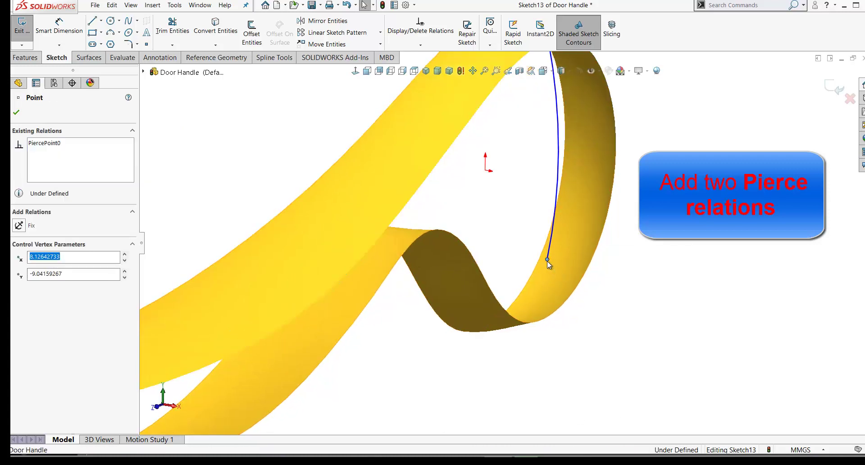
pyautogui.keyDown('ctrl'); pyautogui.click(539, 322); pyautogui.keyUp('ctrl')
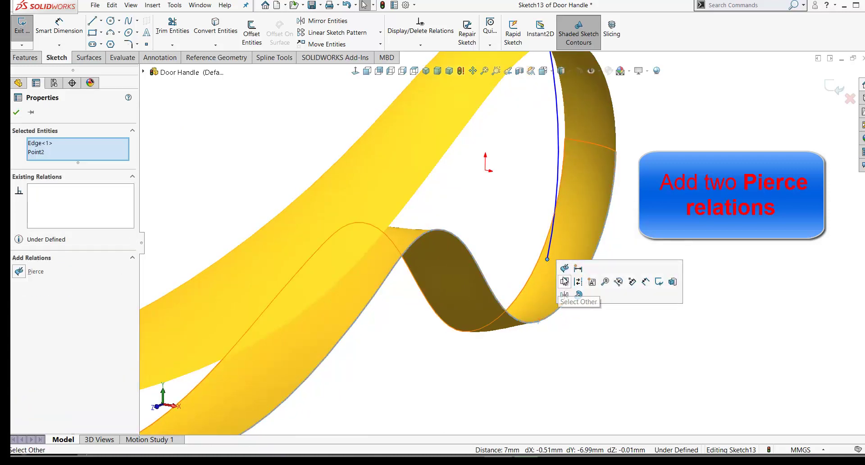
pyautogui.click(564, 269)
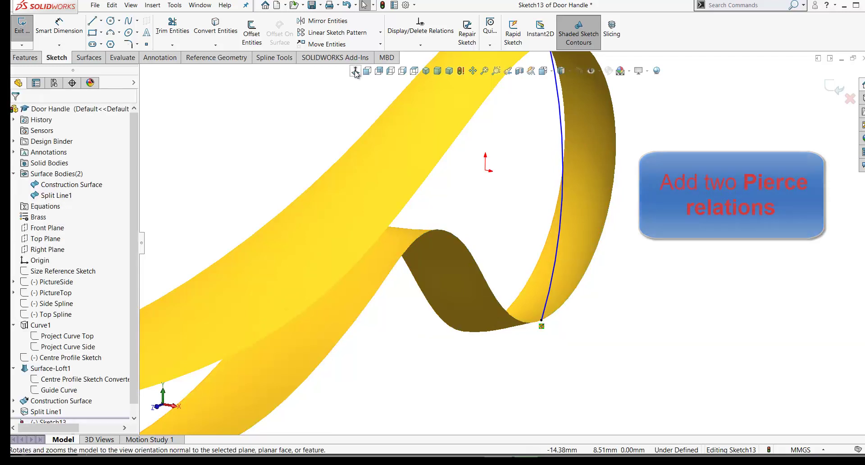
# Step: Draw a vertical construction line joining the arc's two endpoints, viewed normal to the sketch plane
pyautogui.click(356, 72)
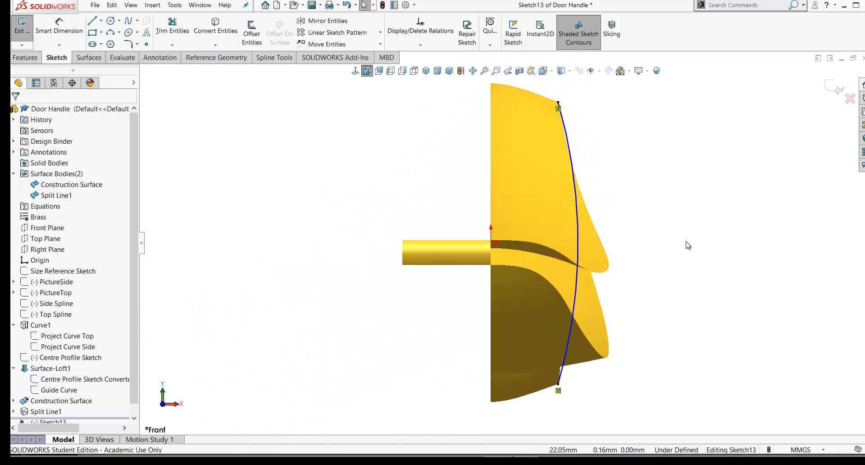
pyautogui.scroll(-2, 713, 258)
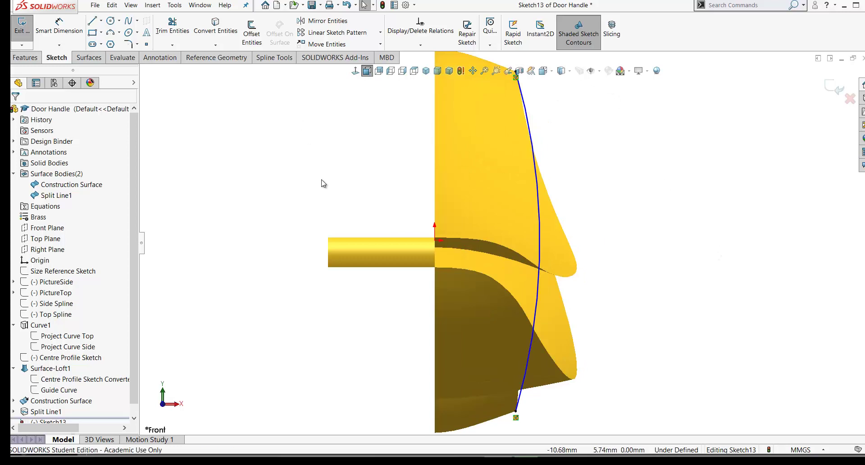
pyautogui.moveTo(324, 178)
pyautogui.mouseDown(button='right')
pyautogui.moveTo(327, 169)
pyautogui.moveTo(279, 178)
pyautogui.mouseUp(button='right')
pyautogui.scroll(2, 505, 130)
pyautogui.moveTo(513, 124); pyautogui.dragTo(513, 360)
pyautogui.click(552, 319)
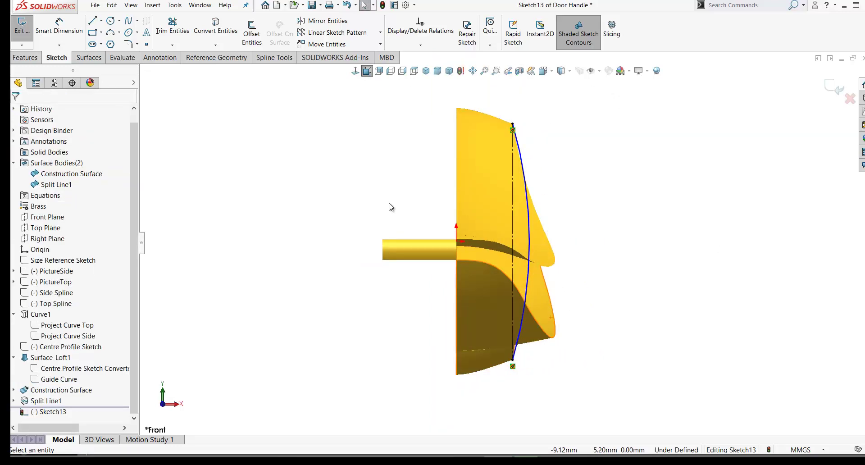
# Step: Dimension the bulge of the arc from the construction line and set it to 1.5 mm
pyautogui.moveTo(387, 206); pyautogui.dragTo(388, 175, button='right')
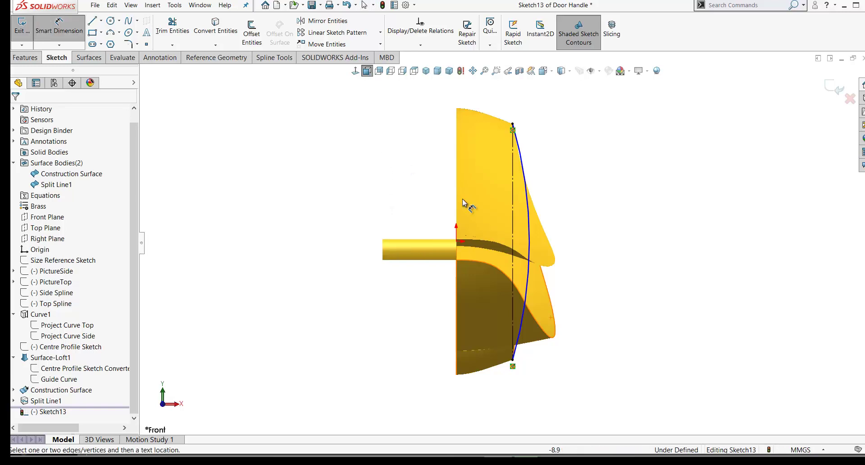
pyautogui.click(531, 242)
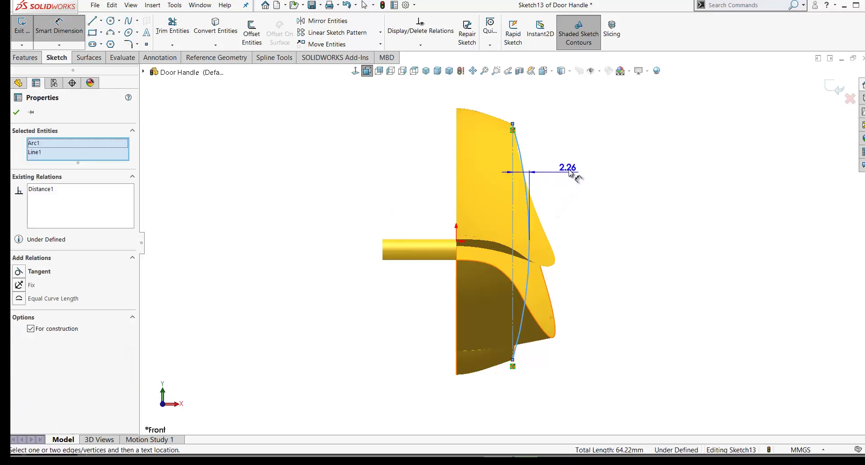
pyautogui.click(573, 167)
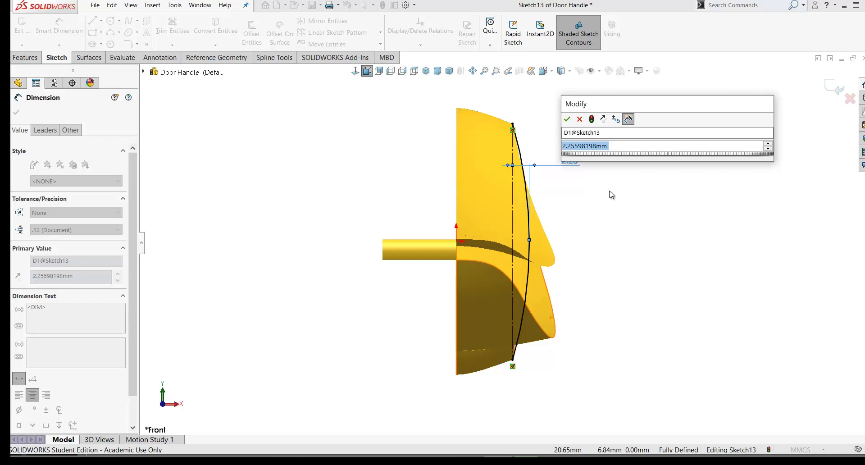
pyautogui.write('1.5')
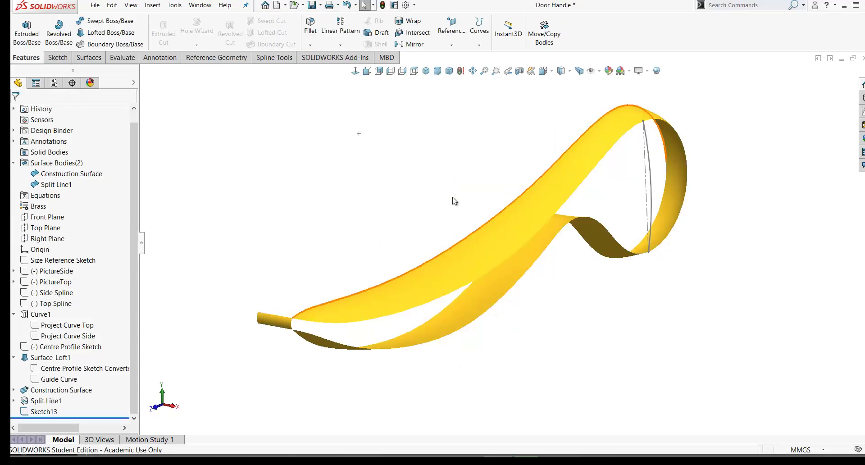
# Step: Close the arc sketch and rename it FrontGuideCurve1
pyautogui.moveTo(454, 200); pyautogui.dragTo(374, 202, button='middle')
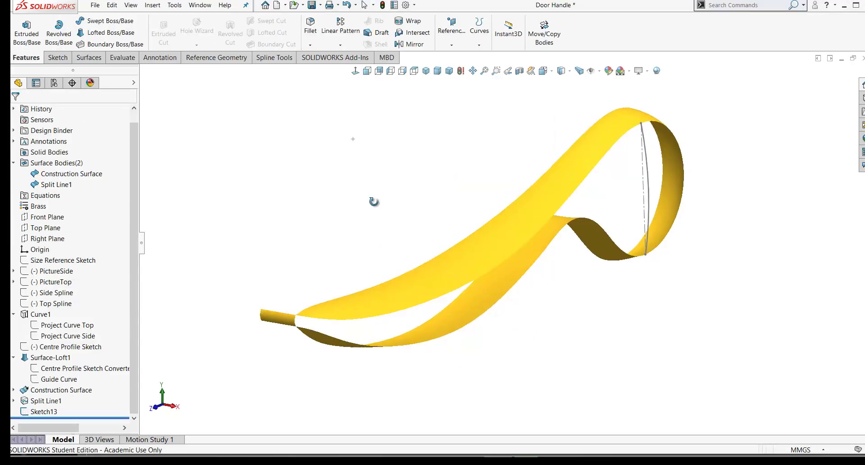
pyautogui.click(43, 413)
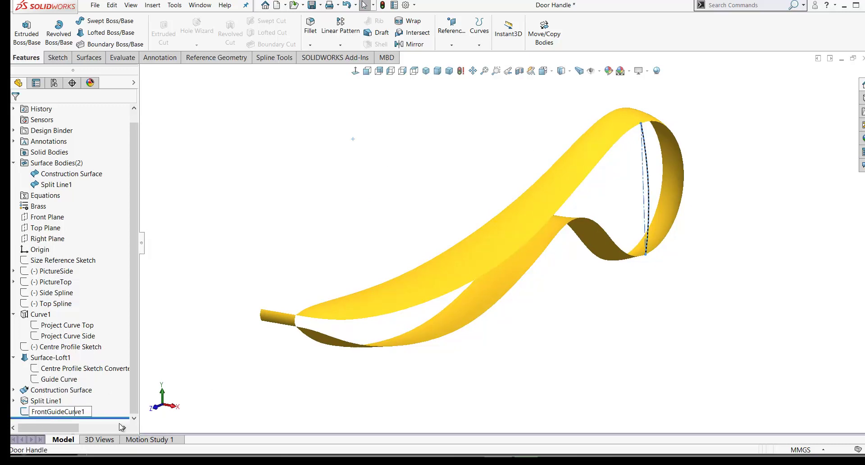
pyautogui.click(409, 250)
pyautogui.scroll(2, 409, 250)
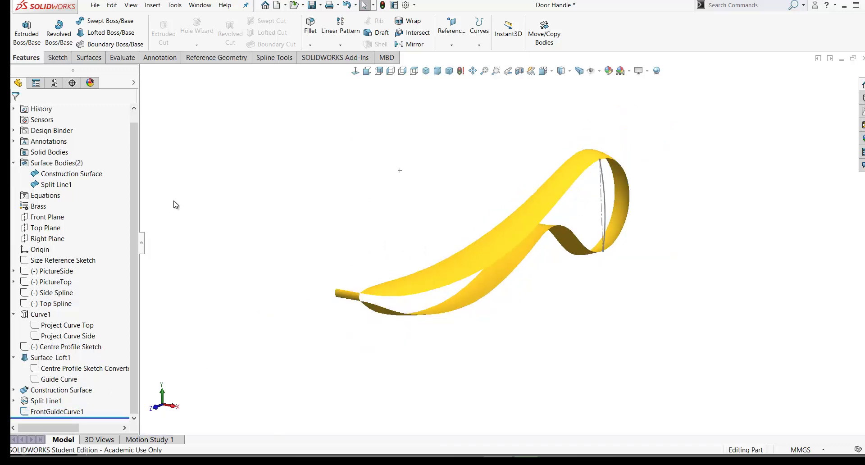
pyautogui.press('z')
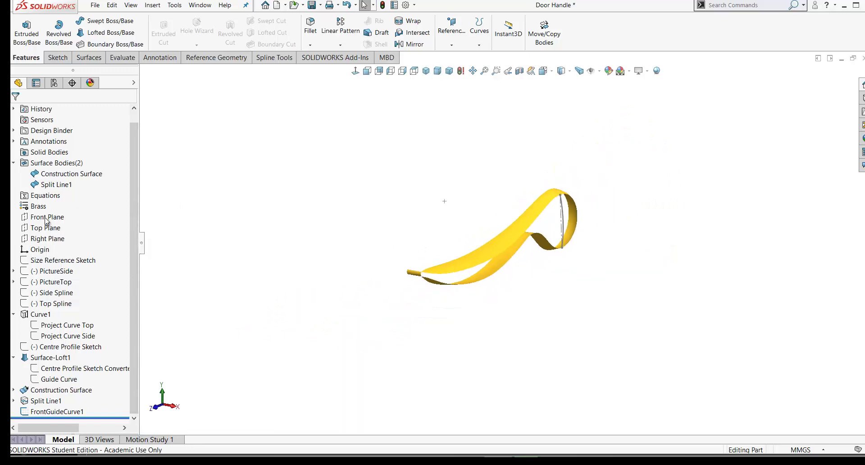
# Step: Create a reference plane offset 100 mm from the Front Plane, towards the handle's narrow end
pyautogui.click(46, 217)
pyautogui.scroll(-2, 592, 231)
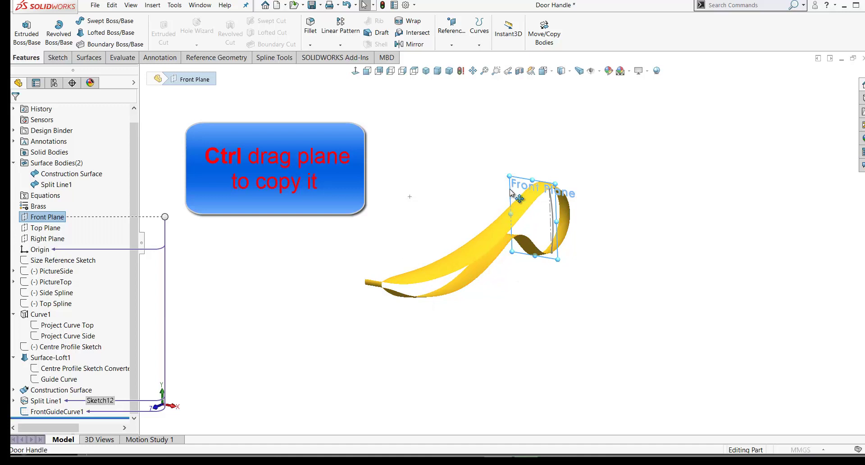
pyautogui.keyDown('ctrl'); pyautogui.moveTo(511, 189); pyautogui.dragTo(418, 247); pyautogui.keyUp('ctrl')
pyautogui.moveTo(418, 247); pyautogui.dragTo(518, 297, button='middle')
pyautogui.click(26, 256)
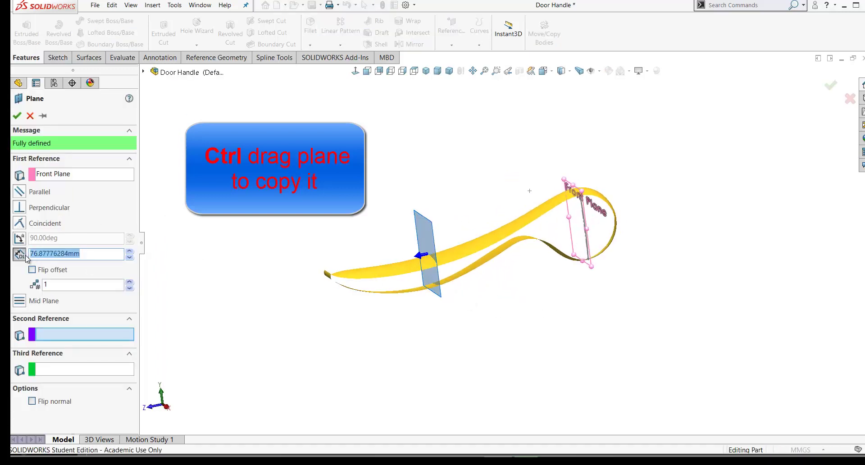
pyautogui.write('100')
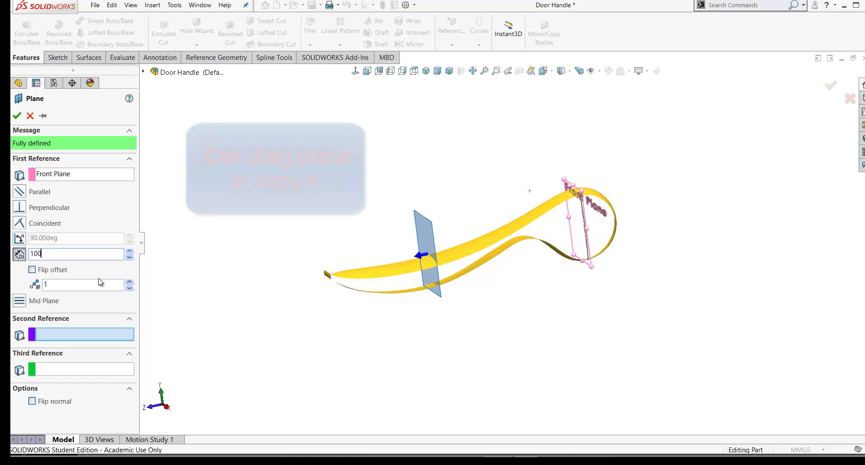
pyautogui.press('Return')
pyautogui.moveTo(286, 272); pyautogui.dragTo(510, 256, button='middle')
pyautogui.scroll(-2, 494, 273)
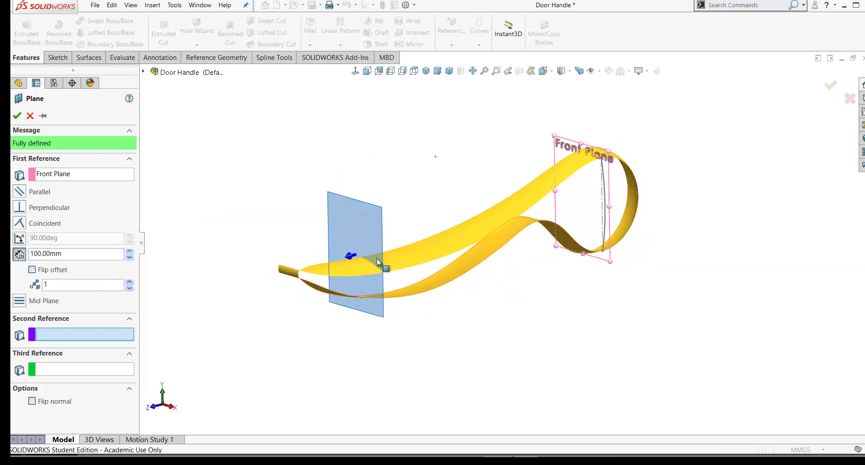
pyautogui.click(17, 116)
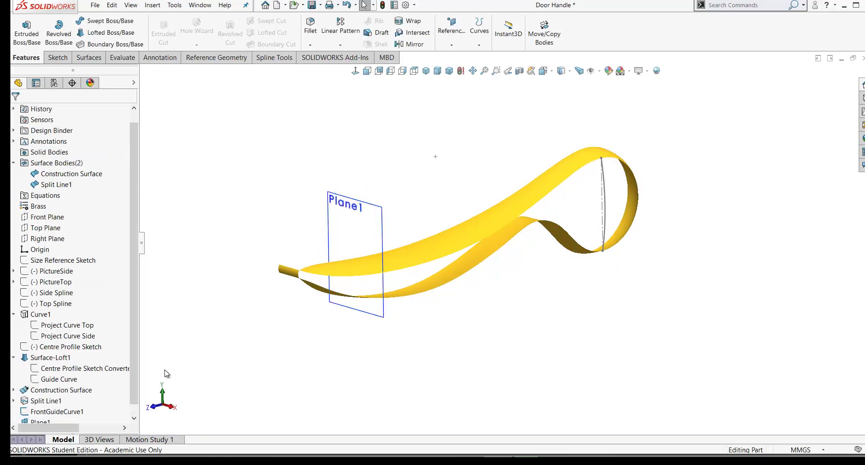
# Step: Start a sketch on the new offset plane and draw a 3 point arc beside the handle's open front
pyautogui.click(40, 411)
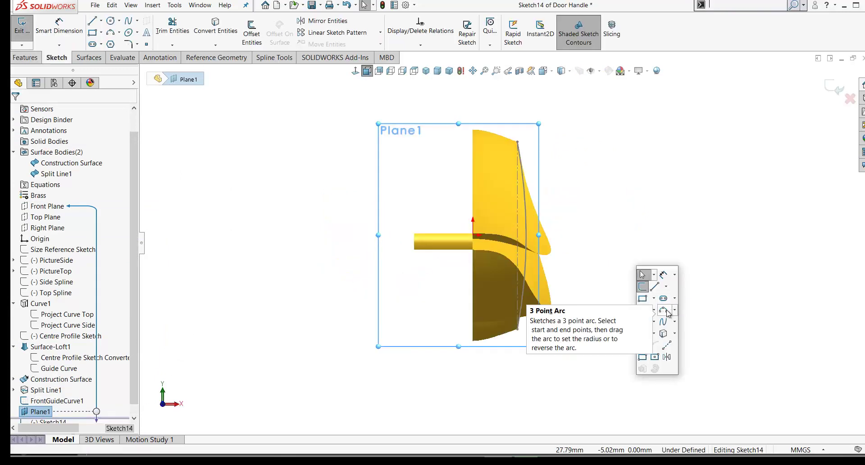
pyautogui.click(667, 311)
pyautogui.click(572, 252)
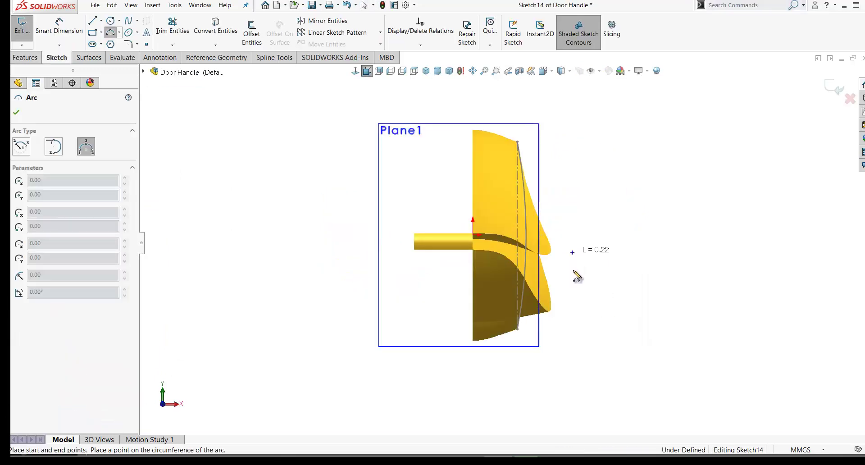
pyautogui.moveTo(601, 228); pyautogui.dragTo(561, 245, button='middle')
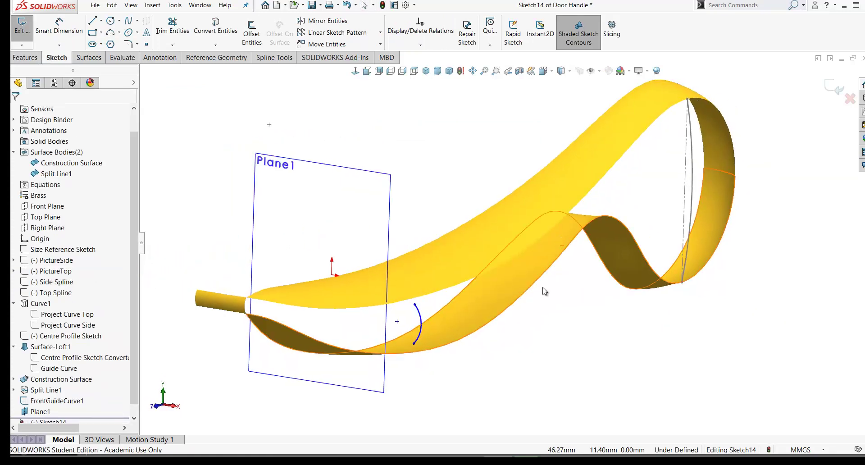
pyautogui.scroll(-2, 459, 360)
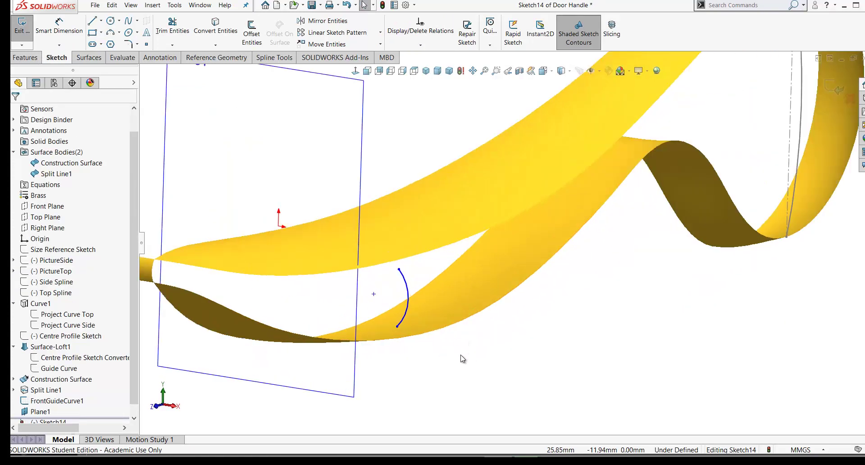
# Step: Add a Pierce relation between the arc's upper endpoint and the upper open edge of the split loft
pyautogui.click(398, 269)
pyautogui.keyDown('ctrl'); pyautogui.click(370, 270); pyautogui.keyUp('ctrl')
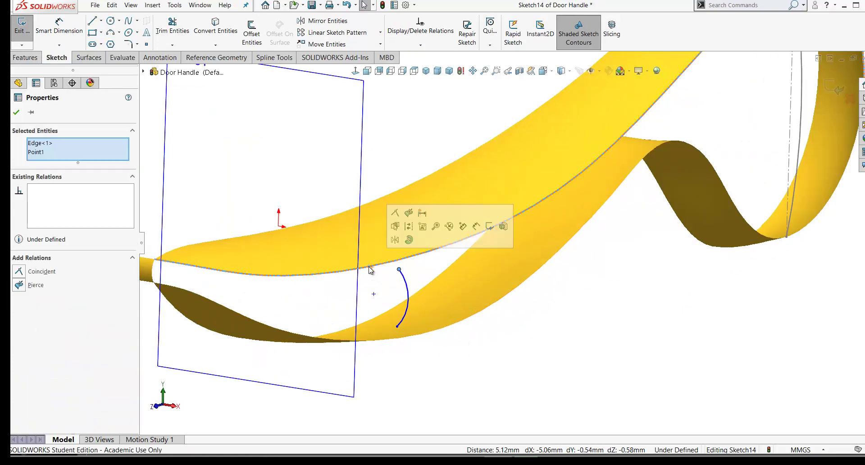
pyautogui.click(409, 214)
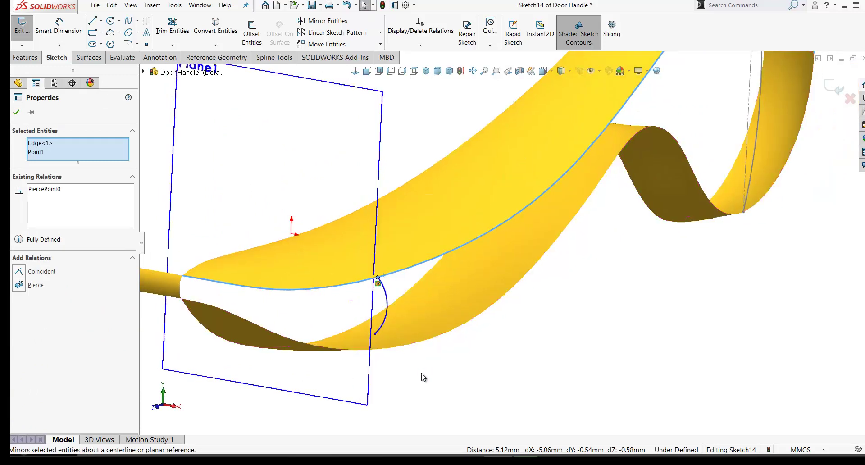
# Step: Pierce the arc's lower endpoint onto the lower open edge of the split loft
pyautogui.click(376, 334)
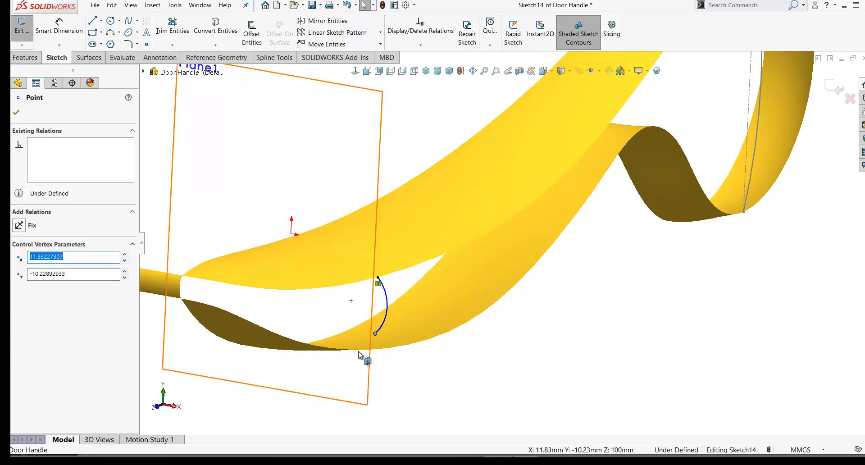
pyautogui.keyDown('ctrl'); pyautogui.click(360, 350); pyautogui.keyUp('ctrl')
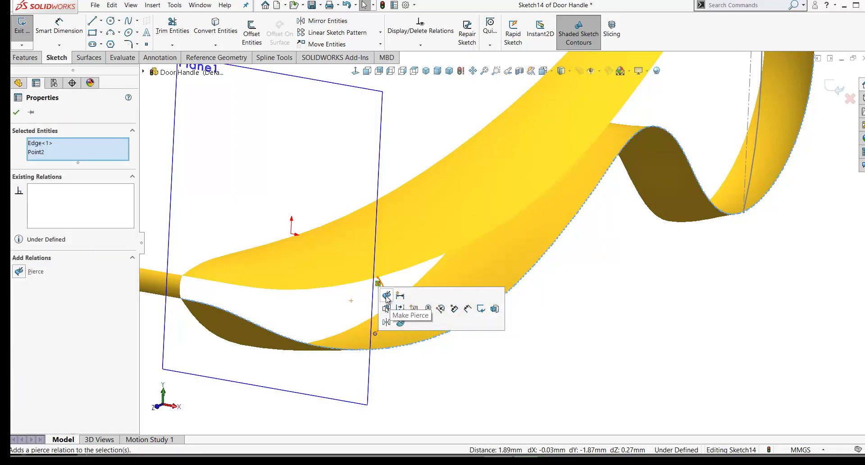
pyautogui.click(386, 296)
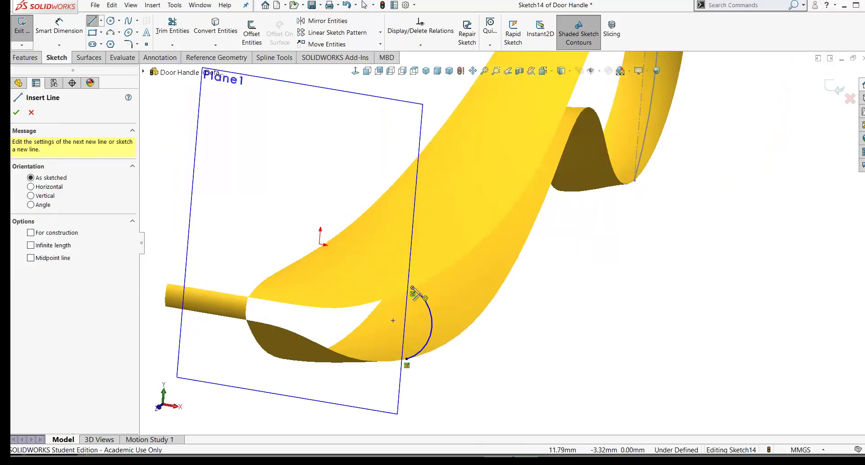
# Step: Draw a line joining the arc's two endpoints and convert it to construction geometry
pyautogui.click(412, 288)
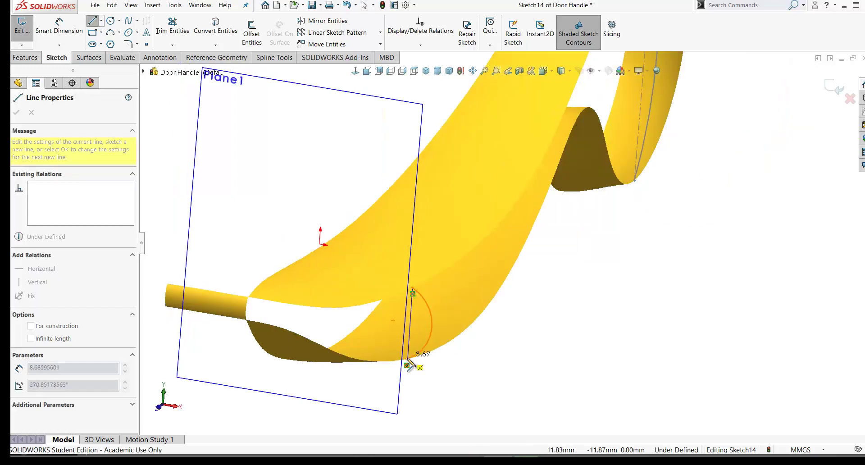
pyautogui.click(407, 359)
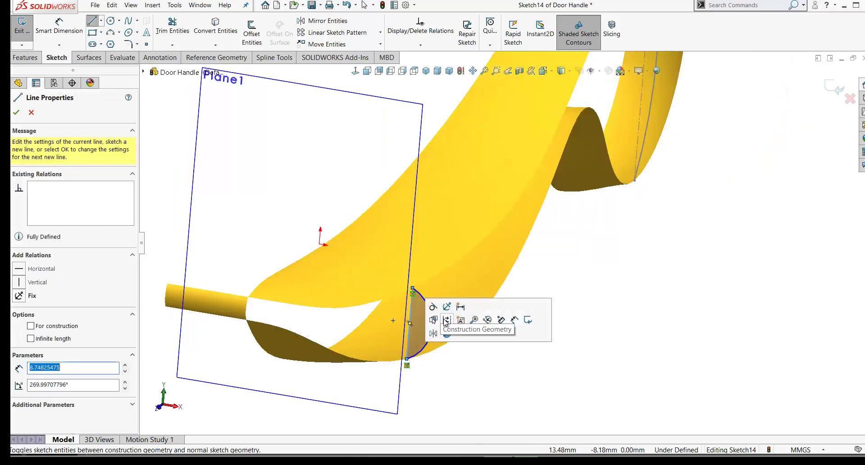
pyautogui.click(433, 319)
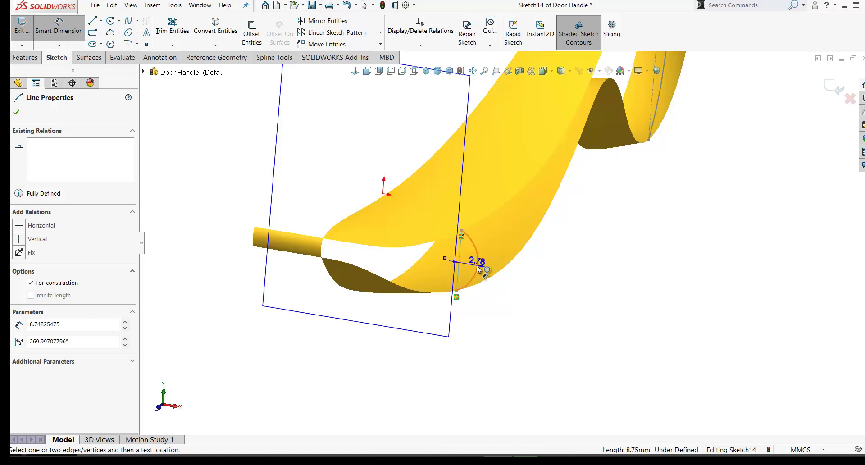
# Step: Dimension the bulge of the arc from the construction line and set it to 1.5 mm
pyautogui.keyDown('shift'); pyautogui.click(478, 266); pyautogui.keyUp('shift')
pyautogui.click(485, 321)
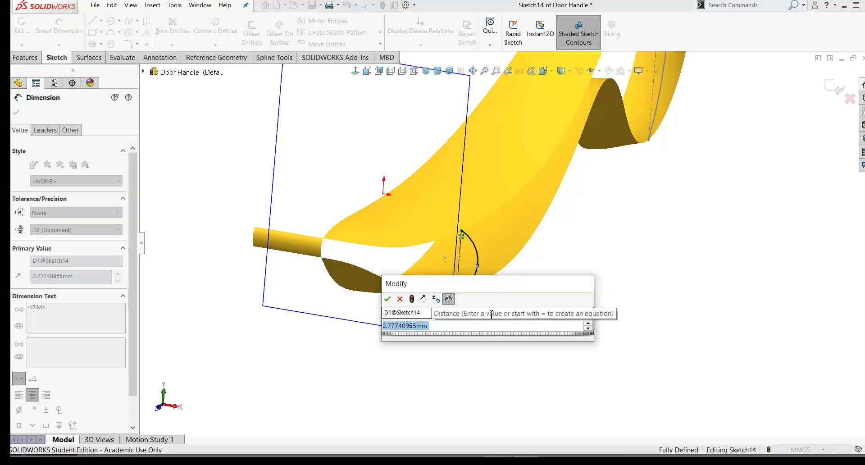
pyautogui.write('5')
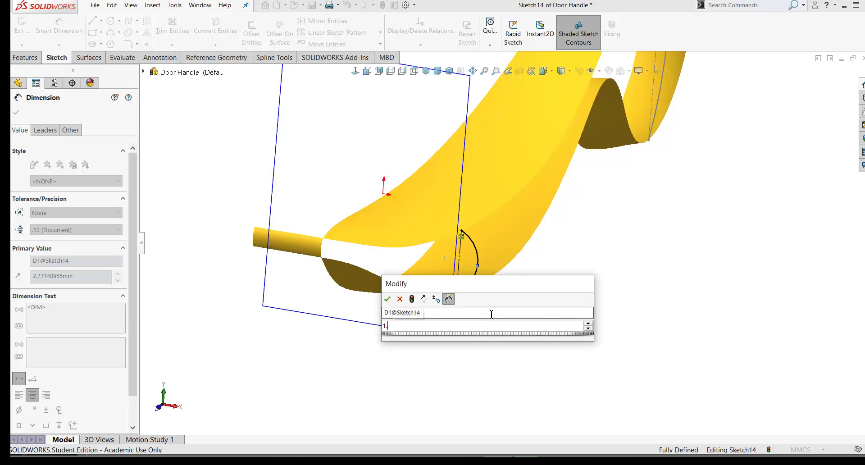
pyautogui.press('Return')
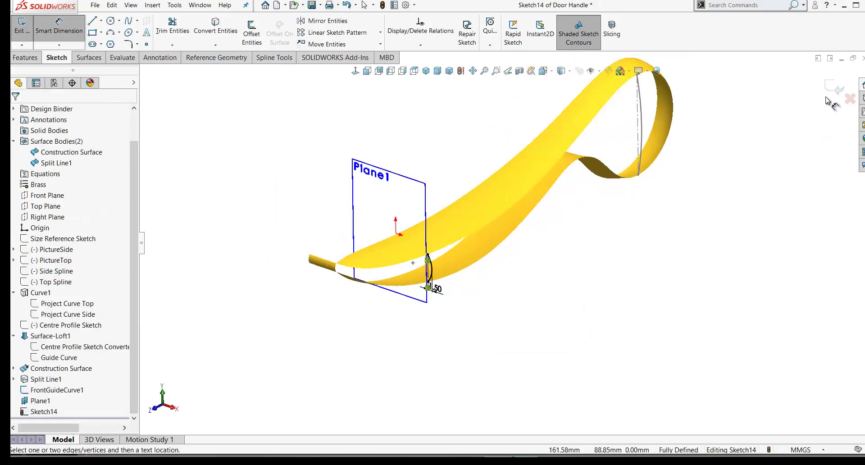
# Step: Close the arc sketch on the offset plane and rename it FrontGuideCurve2
pyautogui.click(835, 92)
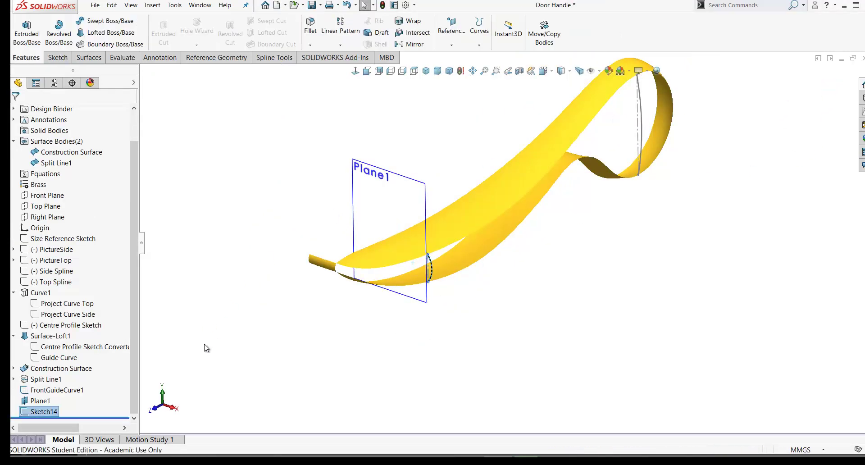
pyautogui.press('F2')
pyautogui.write('FrontGuideCurve2')
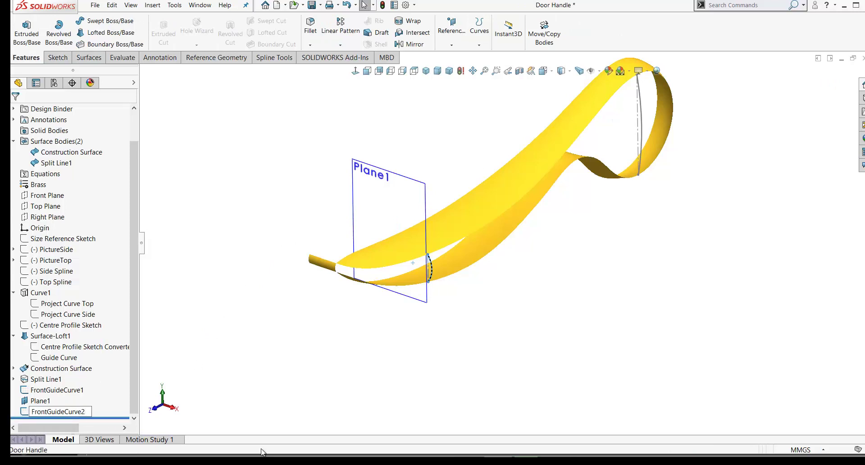
pyautogui.press('Return')
# Step: Hide the offset plane used for FrontGuideCurve2
pyautogui.click(533, 251)
pyautogui.moveTo(533, 251); pyautogui.dragTo(524, 256, button='middle')
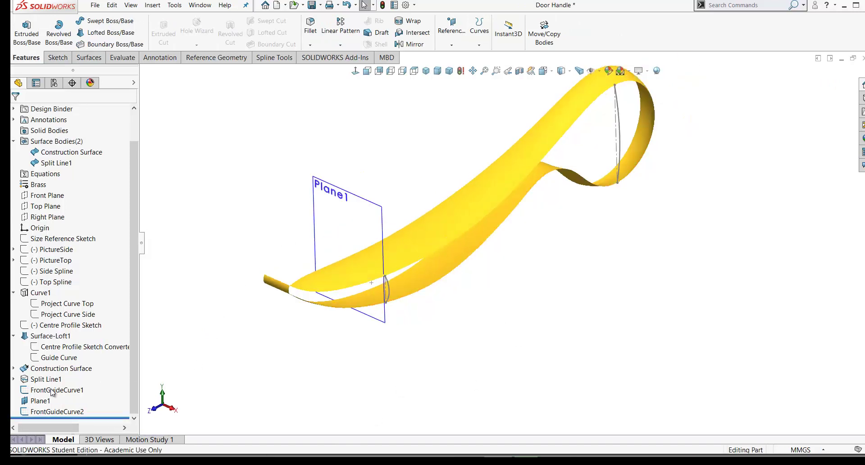
pyautogui.click(35, 403)
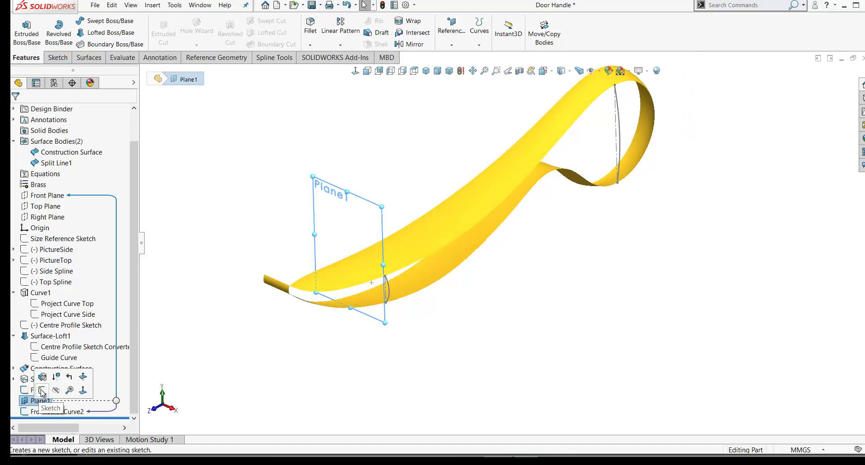
pyautogui.click(169, 310)
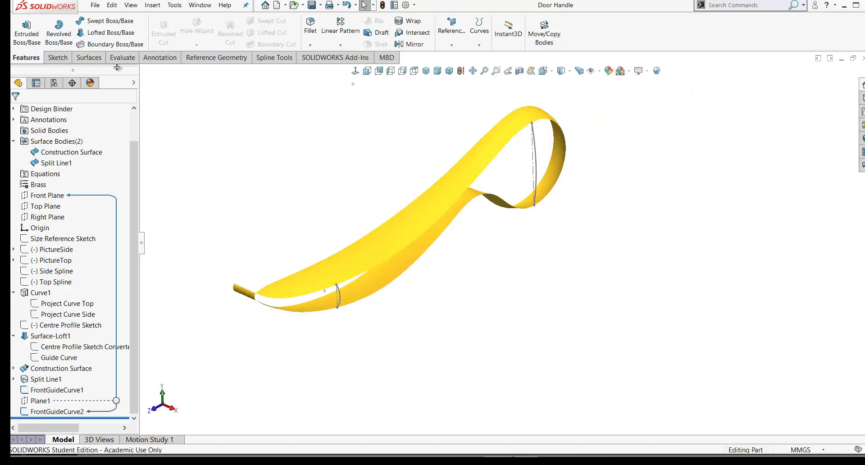
# Step: Start a Lofted Surface with the upper and lower open front edges of the handle as its two profiles
pyautogui.click(101, 59)
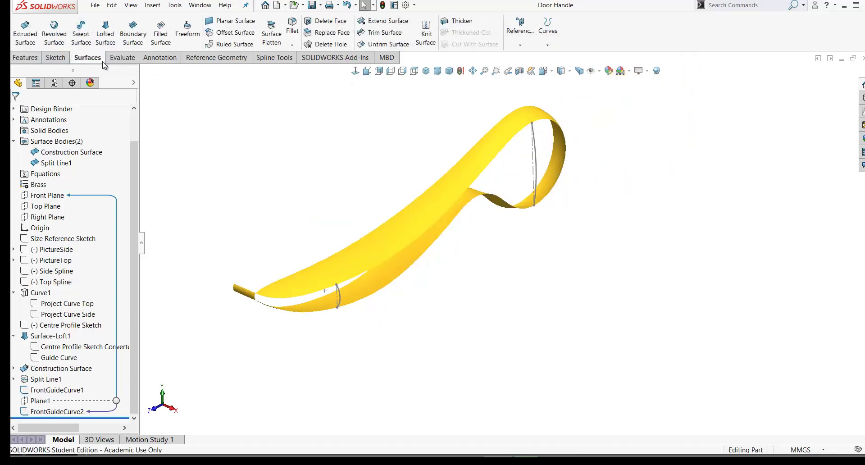
pyautogui.click(105, 36)
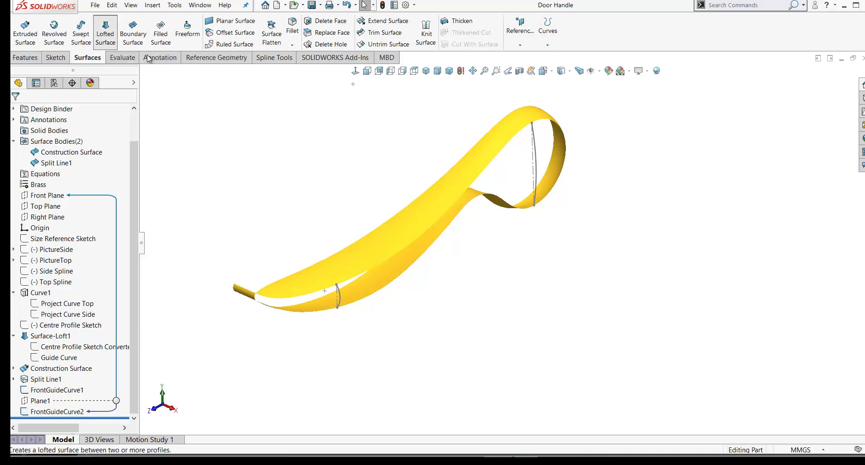
pyautogui.click(511, 144)
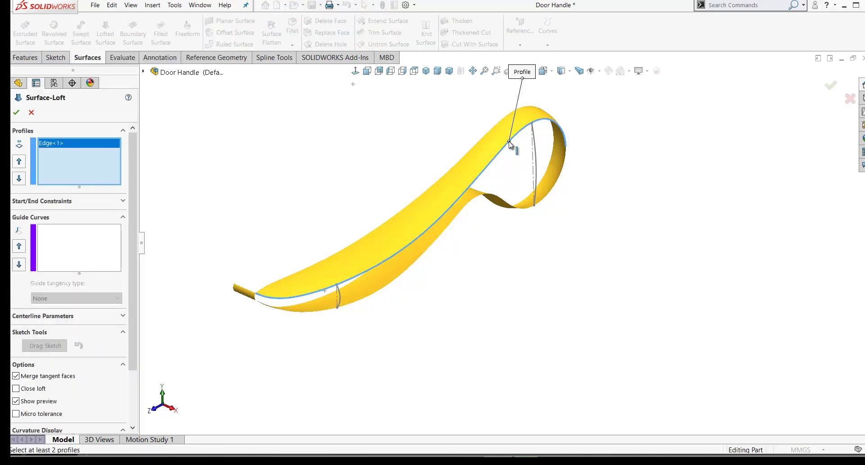
pyautogui.click(519, 208)
# Step: Examine the loft preview between the two front edges from several angles, including the narrow stem end
pyautogui.moveTo(461, 283); pyautogui.dragTo(417, 232, button='middle')
pyautogui.scroll(2, 342, 227)
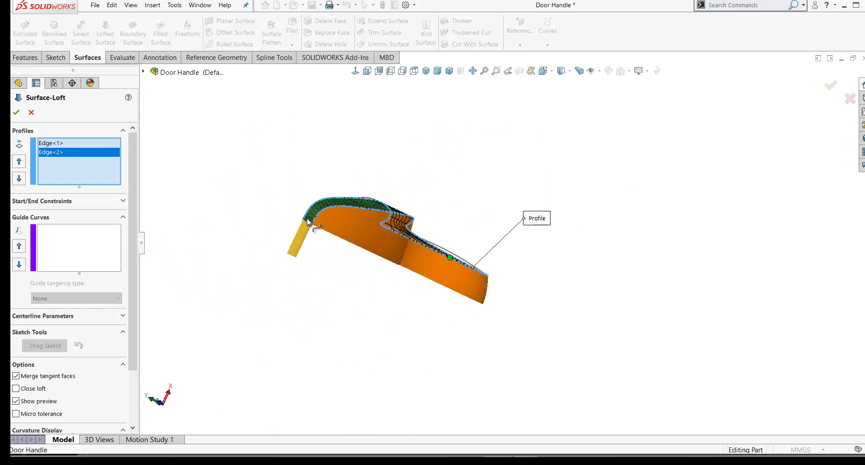
pyautogui.scroll(-1, 343, 223)
pyautogui.moveTo(345, 224); pyautogui.dragTo(291, 305, button='middle')
pyautogui.scroll(2, 290, 304)
pyautogui.moveTo(247, 327); pyautogui.dragTo(295, 291, button='middle')
pyautogui.scroll(-8, 259, 339)
pyautogui.scroll(14, 748, 245)
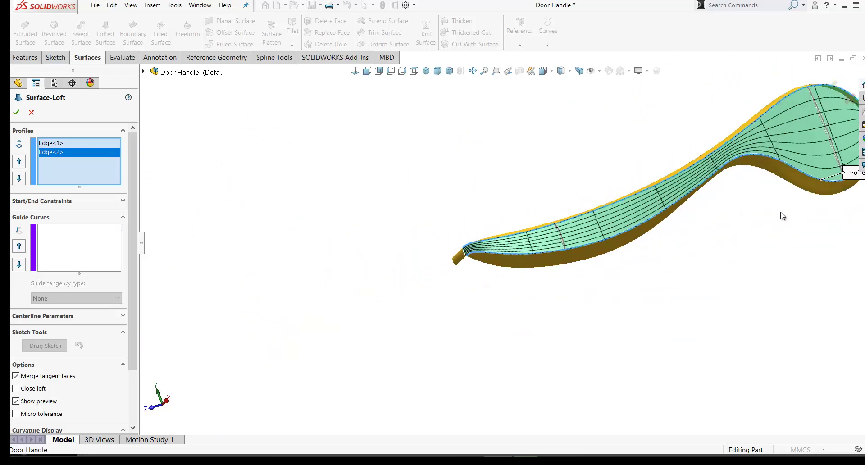
pyautogui.scroll(-3, 636, 217)
pyautogui.moveTo(536, 214); pyautogui.dragTo(570, 154, button='middle')
pyautogui.scroll(-2, 494, 197)
# Step: Add FrontGuideCurve1 and FrontGuideCurve2 as guide curves of the surface loft, leaving the start and end constraints at None
pyautogui.click(123, 201)
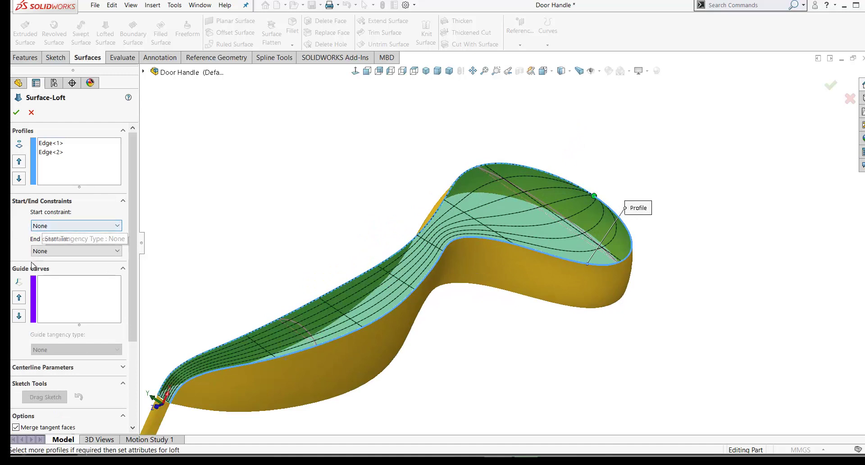
pyautogui.click(50, 284)
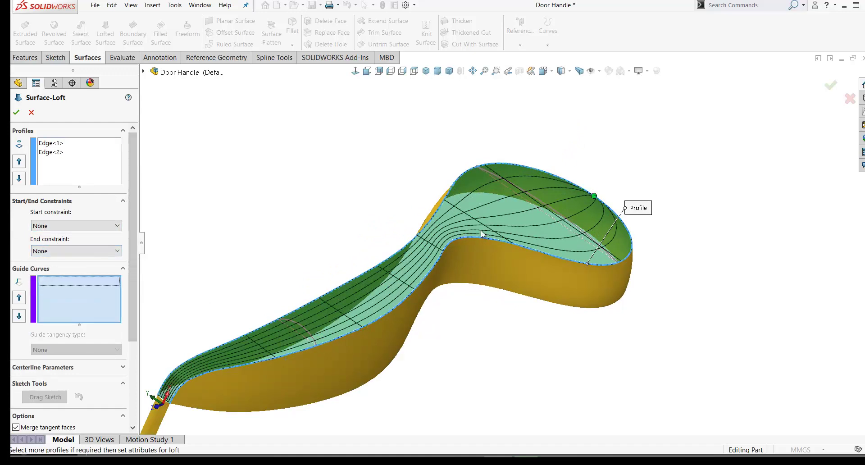
pyautogui.click(563, 220)
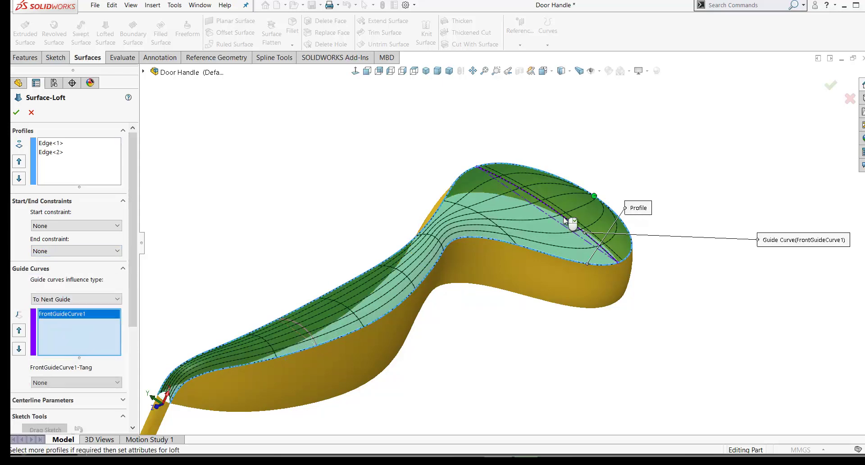
pyautogui.moveTo(520, 359); pyautogui.dragTo(353, 332, button='middle')
pyautogui.scroll(-3, 336, 311)
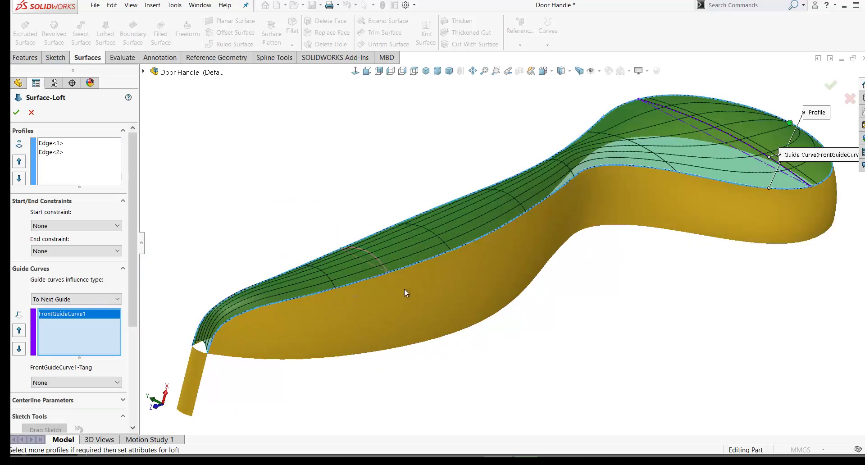
pyautogui.click(379, 261)
# Step: Add the construction surface's edge at the stem end as the third guide curve and check the whole loft preview
pyautogui.scroll(-5, 286, 324)
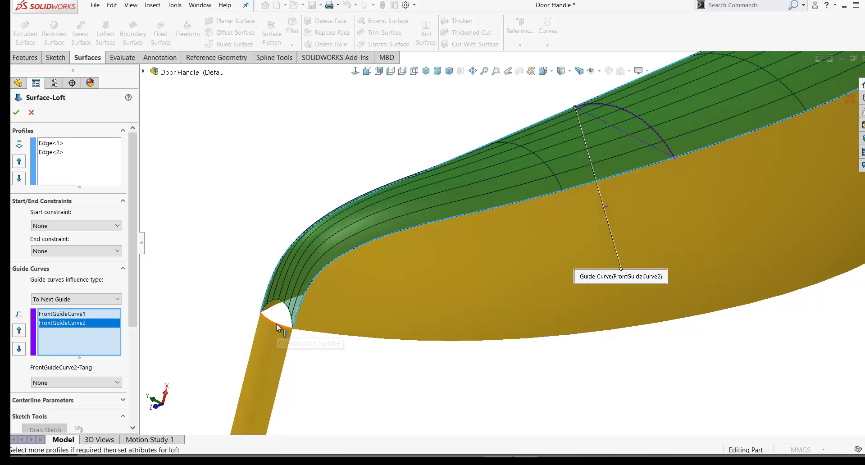
pyautogui.click(277, 325)
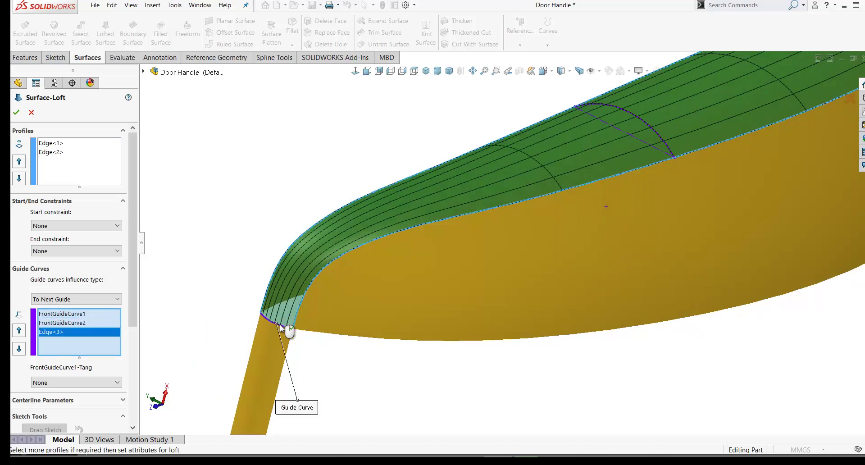
pyautogui.scroll(3, 494, 296)
pyautogui.moveTo(510, 286); pyautogui.dragTo(587, 199, button='middle')
pyautogui.scroll(4, 614, 159)
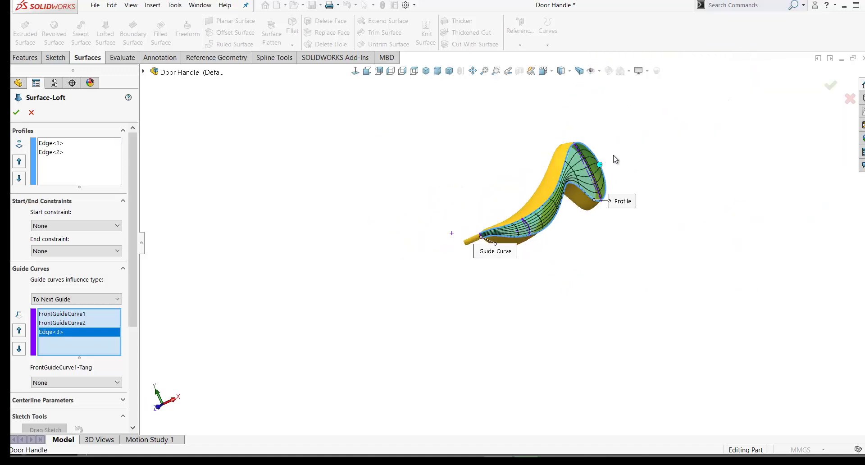
# Step: Check the loft preview and its options, keeping tangent faces merged, and create the lofted front surface
pyautogui.moveTo(614, 158); pyautogui.dragTo(581, 181, button='middle')
pyautogui.scroll(-3, 579, 180)
pyautogui.moveTo(136, 327); pyautogui.dragTo(139, 422)
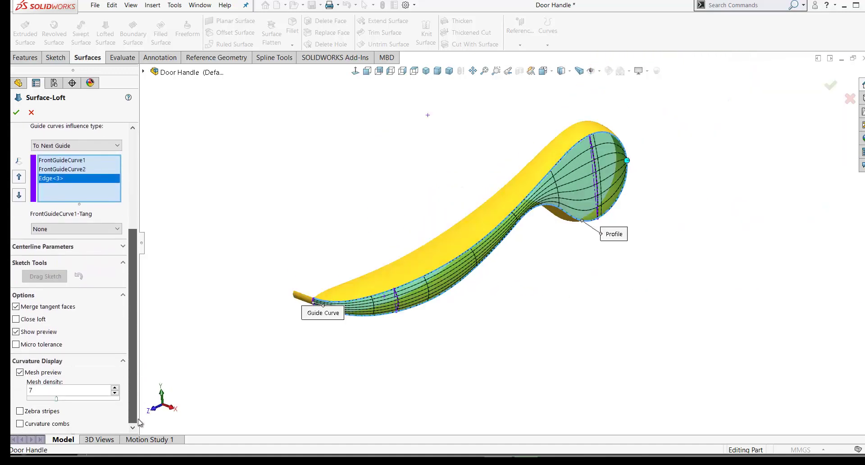
pyautogui.scroll(-2, 618, 189)
pyautogui.moveTo(498, 211); pyautogui.dragTo(487, 187, button='middle')
pyautogui.scroll(3, 487, 186)
pyautogui.moveTo(371, 210); pyautogui.dragTo(12, 110, button='middle')
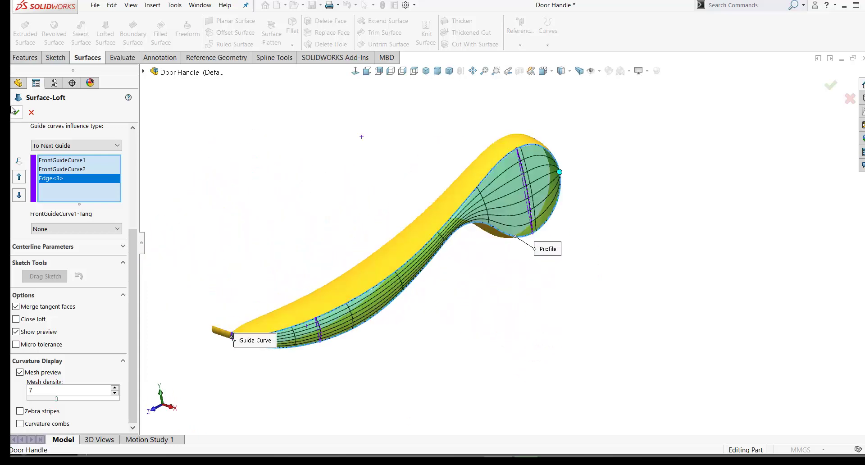
pyautogui.click(15, 114)
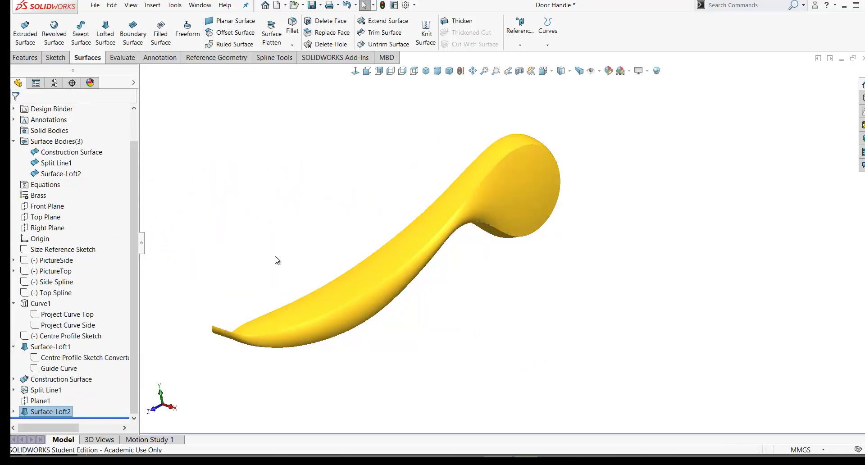
# Step: Hide the Construction Surface body at the stem end of the handle
pyautogui.scroll(2, 237, 291)
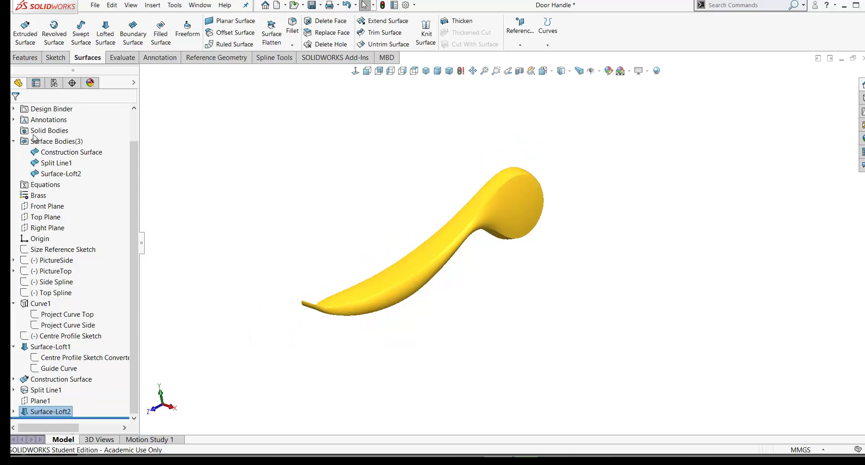
pyautogui.click(63, 152)
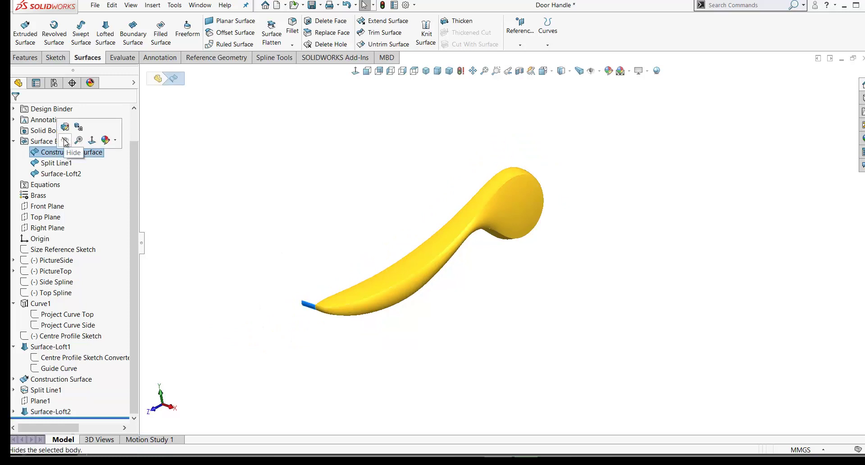
pyautogui.click(65, 141)
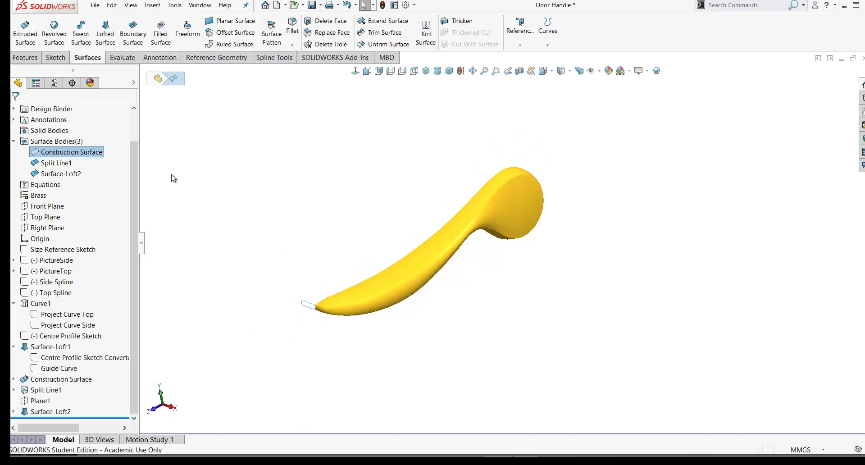
pyautogui.click(319, 232)
pyautogui.scroll(-2, 319, 232)
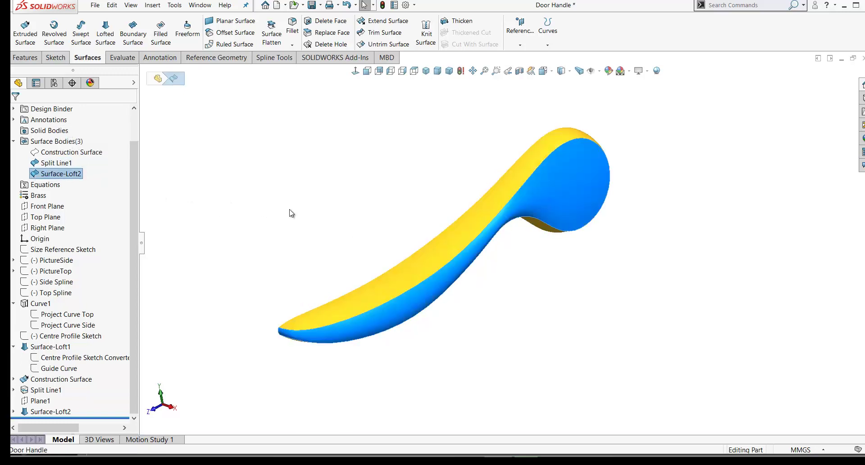
pyautogui.moveTo(464, 289); pyautogui.dragTo(511, 304, button='middle')
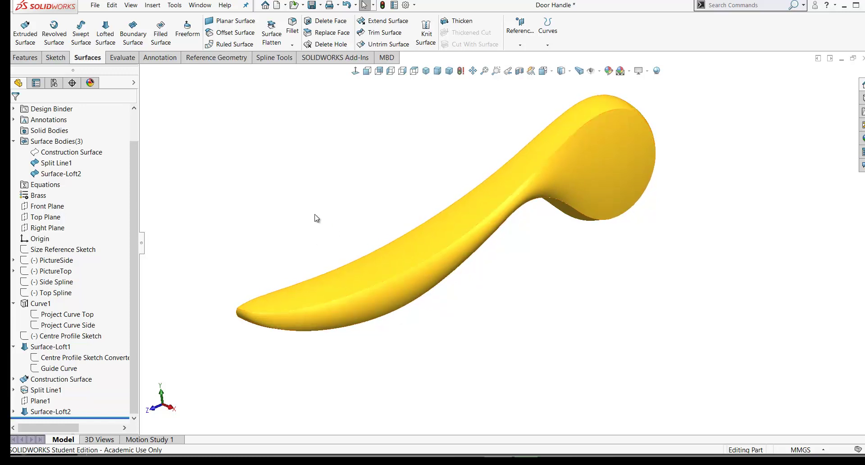
# Step: Start a face fillet and assign the handle's upper and lower outer faces to the first face set
pyautogui.click(292, 47)
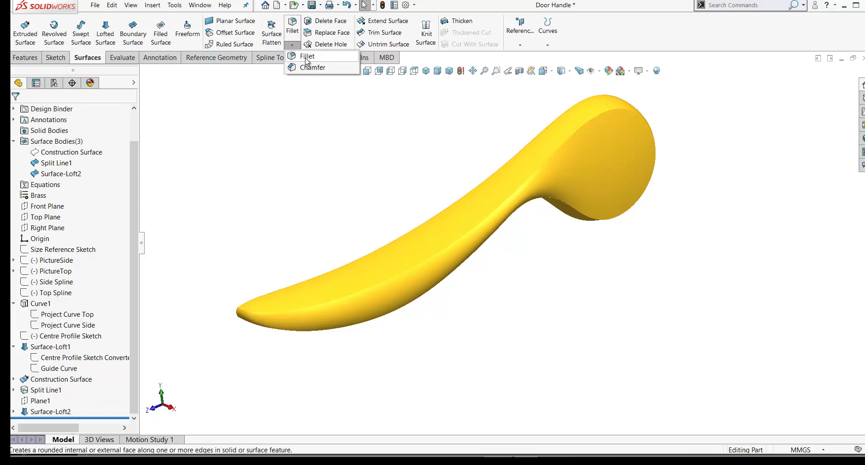
pyautogui.click(306, 58)
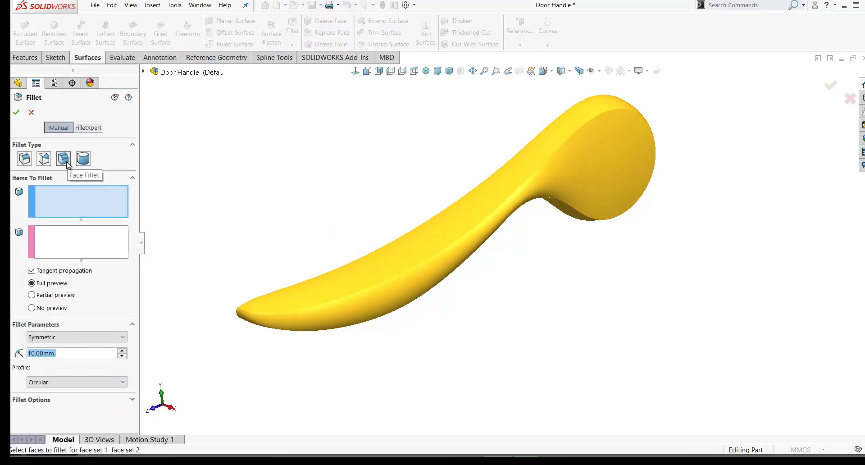
pyautogui.click(67, 165)
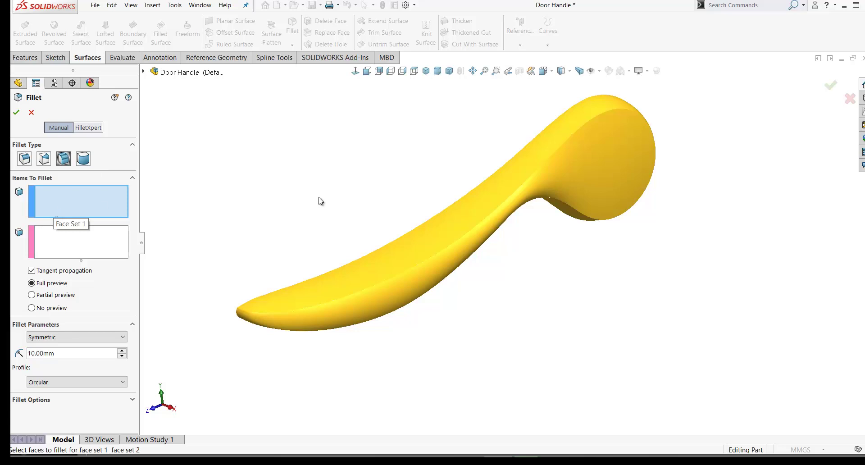
pyautogui.click(441, 221)
pyautogui.moveTo(473, 242); pyautogui.dragTo(487, 207, button='middle')
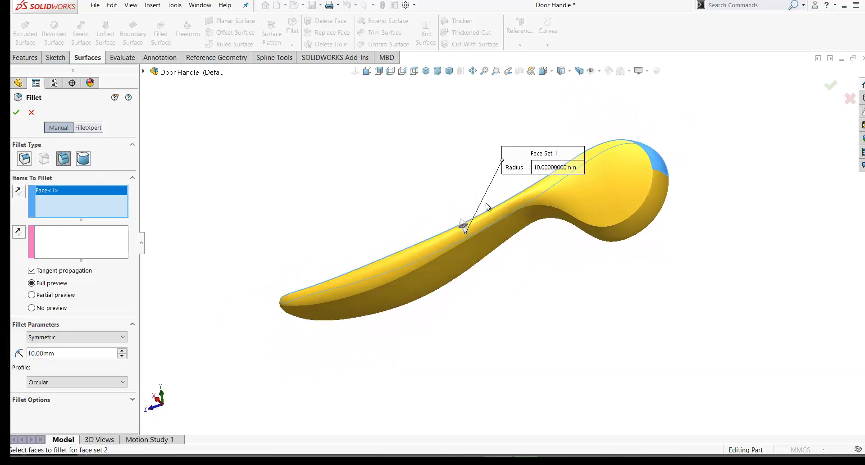
pyautogui.click(648, 221)
pyautogui.moveTo(647, 221); pyautogui.dragTo(493, 264, button='middle')
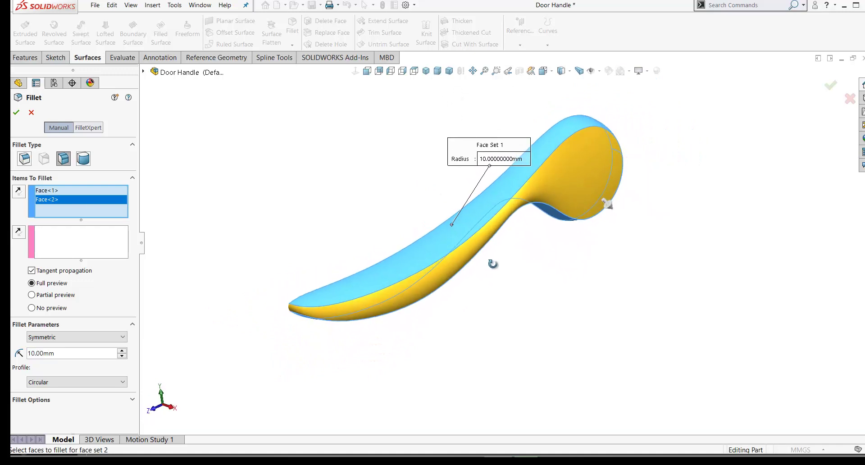
# Step: Assign the lofted front face to the second face set and choose a Curvature Continuous fillet profile
pyautogui.click(65, 240)
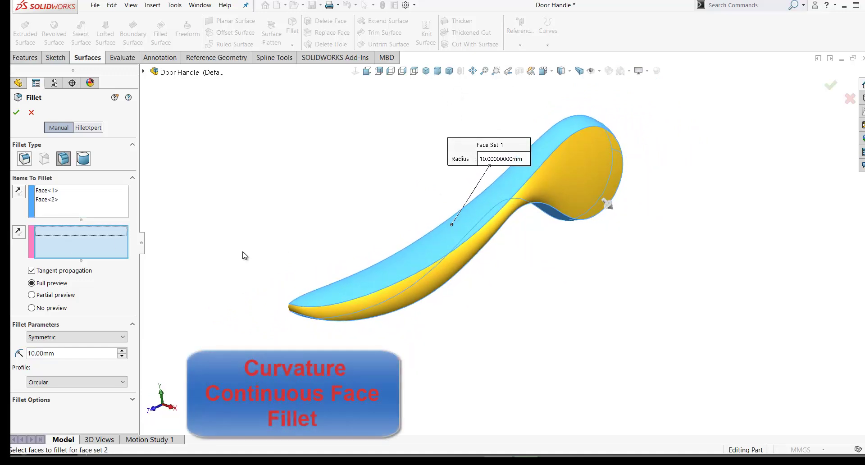
pyautogui.click(435, 277)
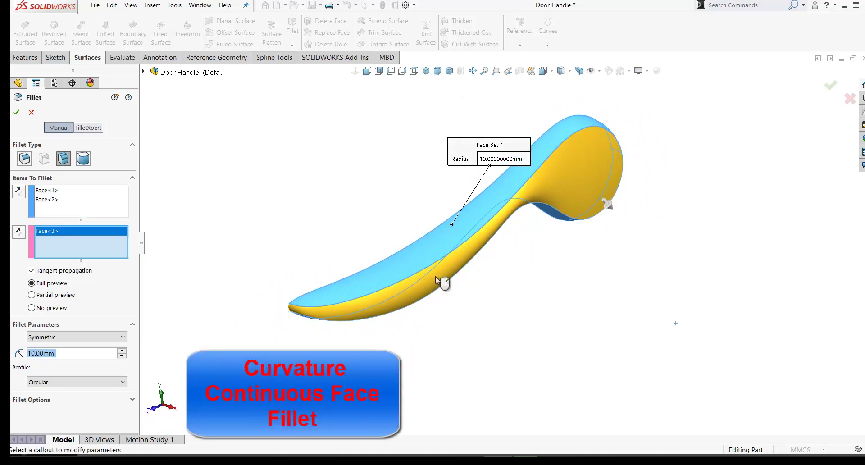
pyautogui.click(123, 382)
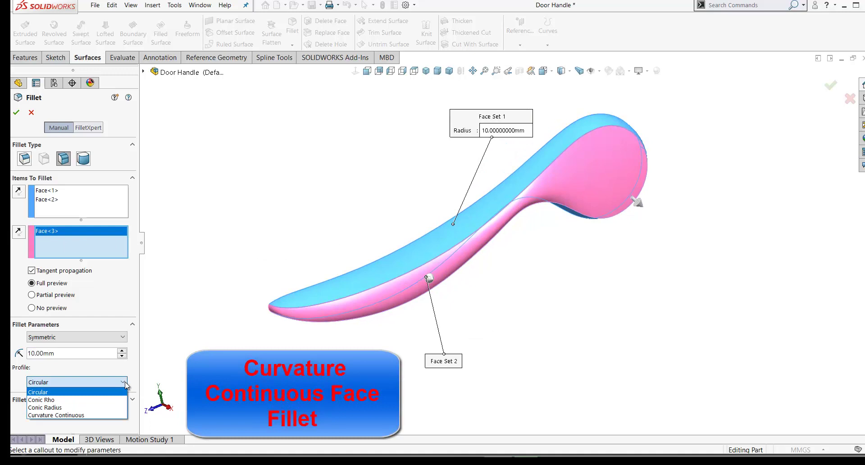
pyautogui.click(68, 415)
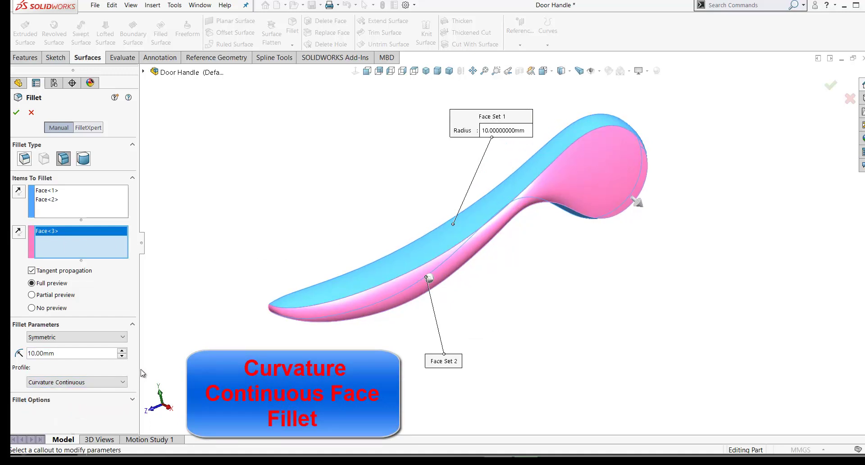
# Step: Set the symmetric radius of the face fillet to 2 mm
pyautogui.click(66, 352)
pyautogui.click(183, 325)
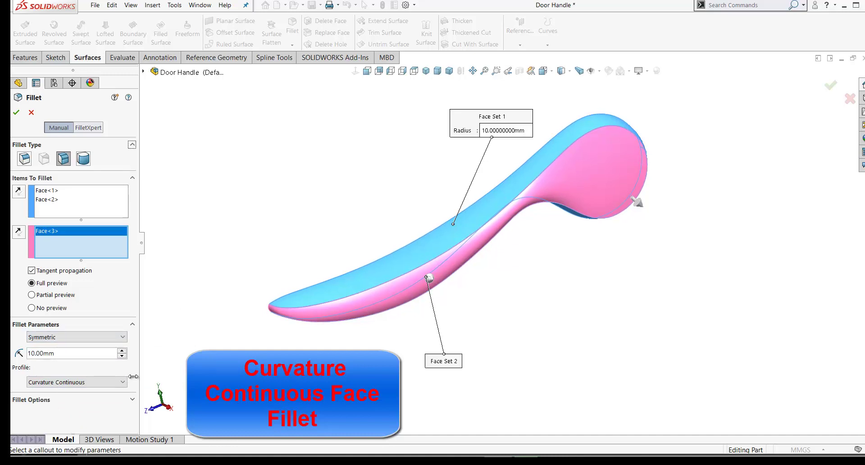
pyautogui.doubleClick(60, 353)
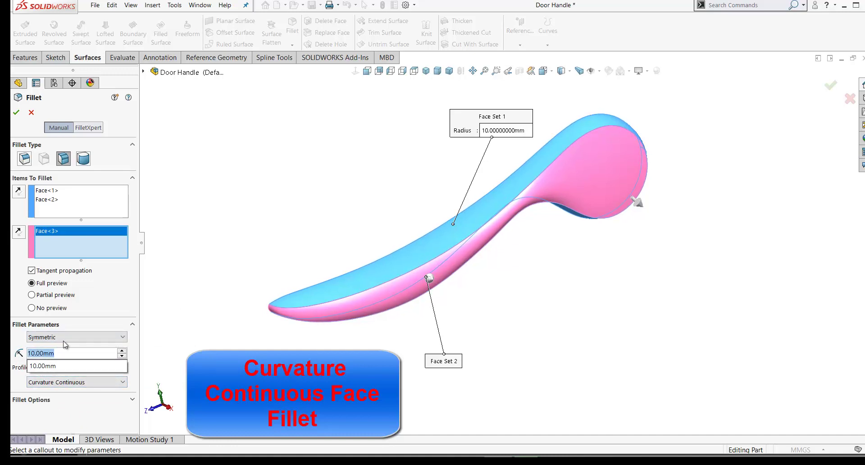
pyautogui.write('2')
pyautogui.press('Return')
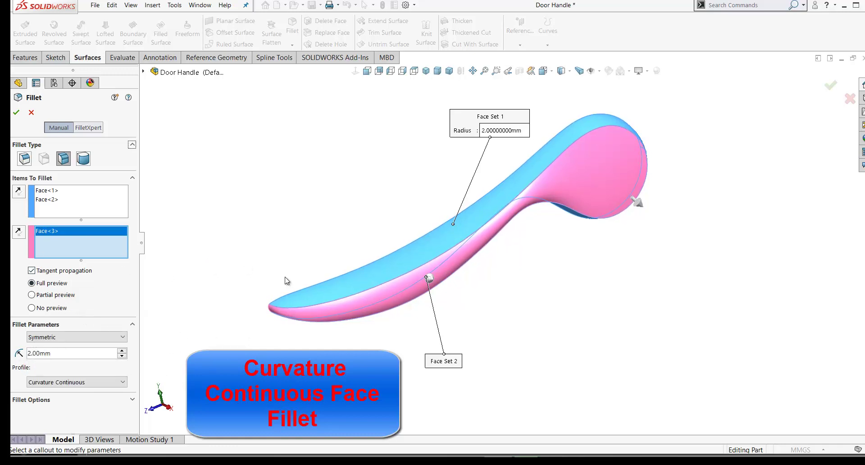
# Step: Reverse the normals of both face sets and set the fillet radius to 1.75 mm
pyautogui.moveTo(560, 237); pyautogui.dragTo(565, 218, button='middle')
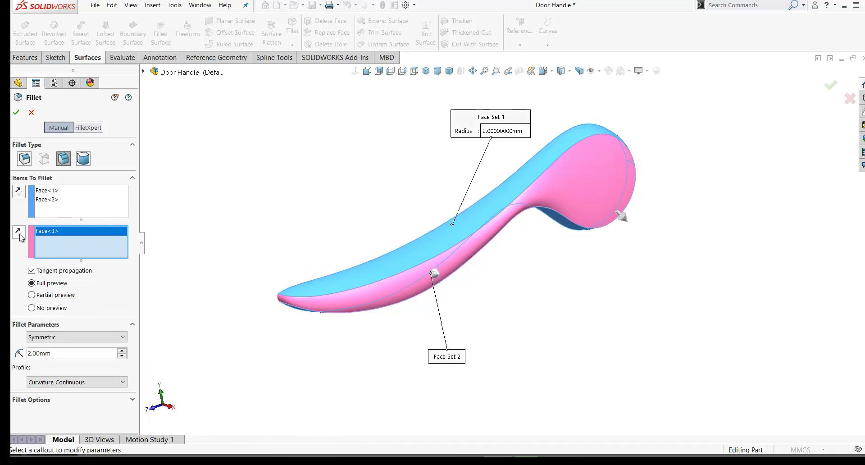
pyautogui.moveTo(621, 215); pyautogui.dragTo(618, 198, button='middle')
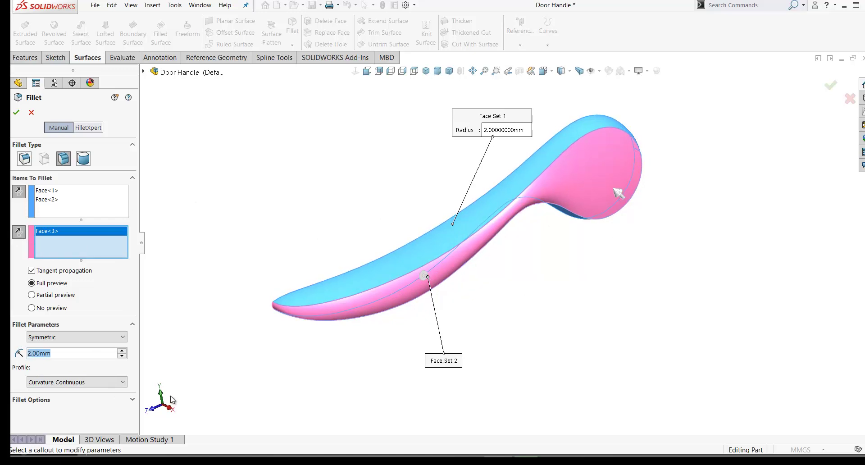
pyautogui.write('1.7')
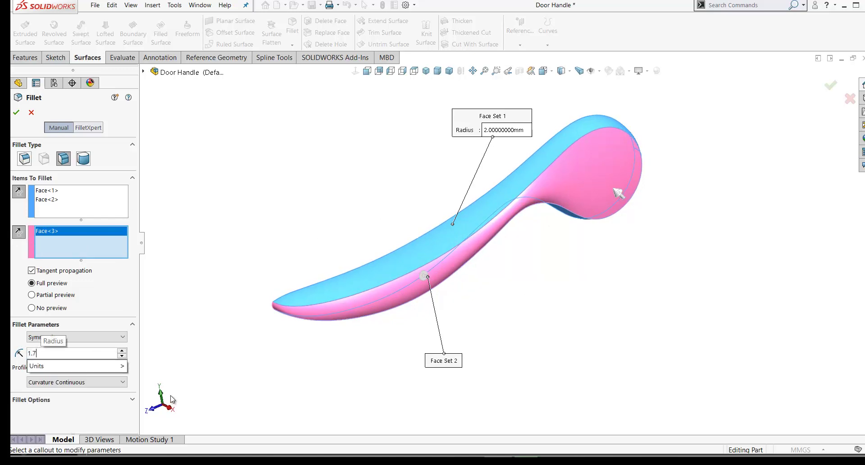
pyautogui.press('Return')
# Step: Examine the fillet preview along the front edges, from the narrow stem end to the round end
pyautogui.moveTo(311, 232); pyautogui.dragTo(315, 207, button='middle')
pyautogui.scroll(-6, 293, 280)
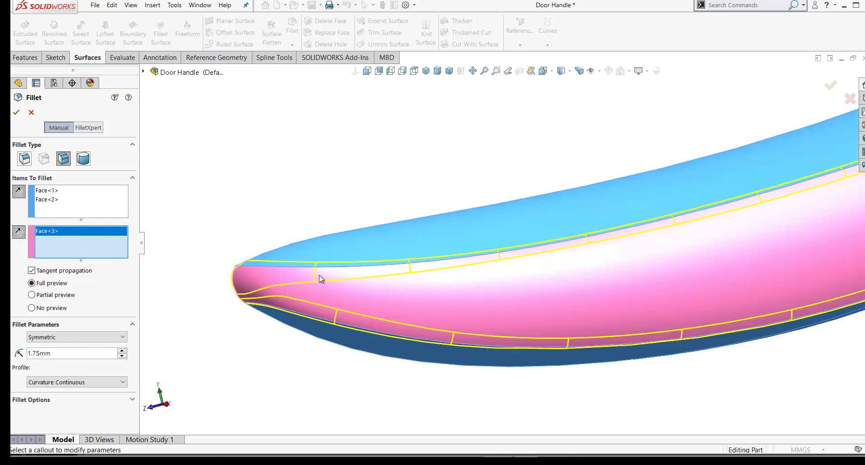
pyautogui.moveTo(320, 278); pyautogui.dragTo(339, 280, button='middle')
pyautogui.scroll(7, 540, 232)
pyautogui.scroll(-3, 685, 186)
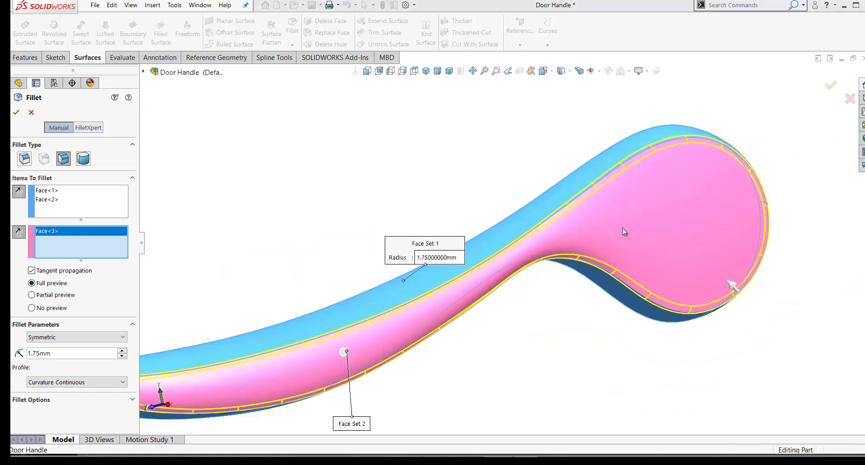
pyautogui.scroll(3, 432, 354)
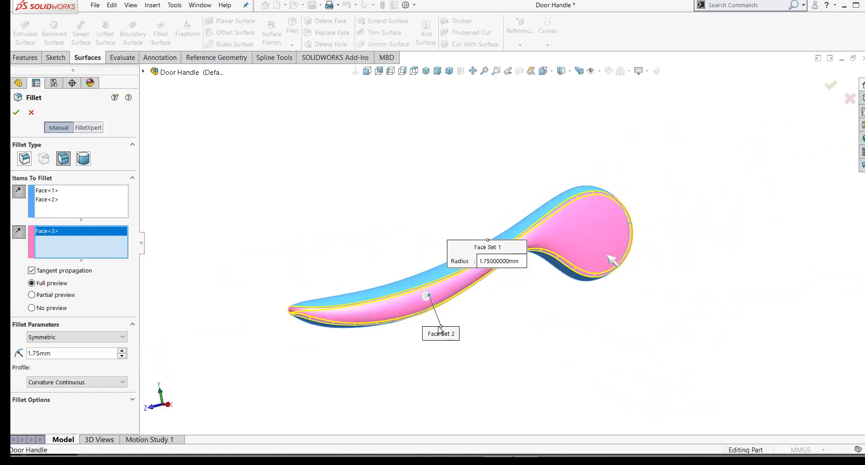
pyautogui.scroll(-6, 340, 304)
pyautogui.scroll(-3, 321, 333)
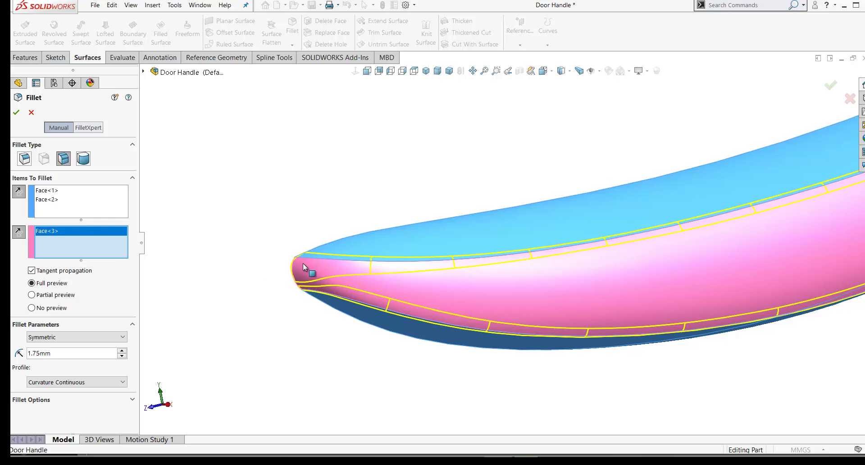
pyautogui.scroll(5, 558, 264)
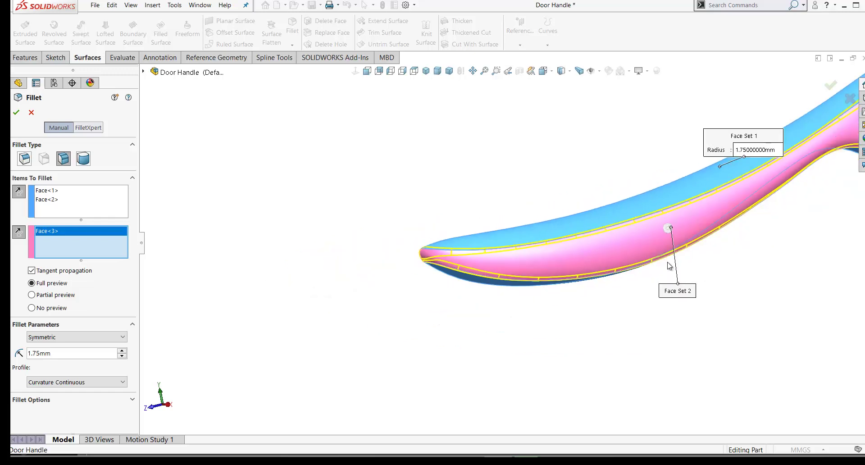
pyautogui.scroll(-2, 663, 258)
pyautogui.moveTo(663, 258); pyautogui.dragTo(679, 290, button='middle')
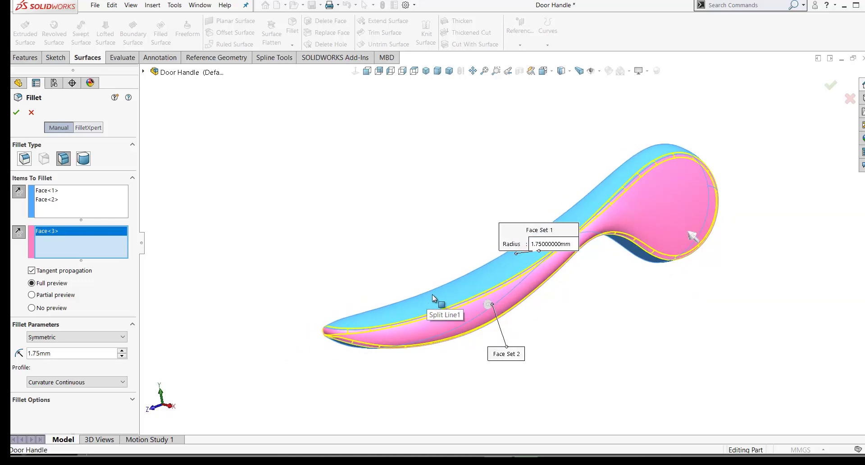
# Step: Create the curvature continuous face fillet and highlight the resulting handle surface body to inspect it from several angles
pyautogui.click(17, 114)
pyautogui.click(50, 163)
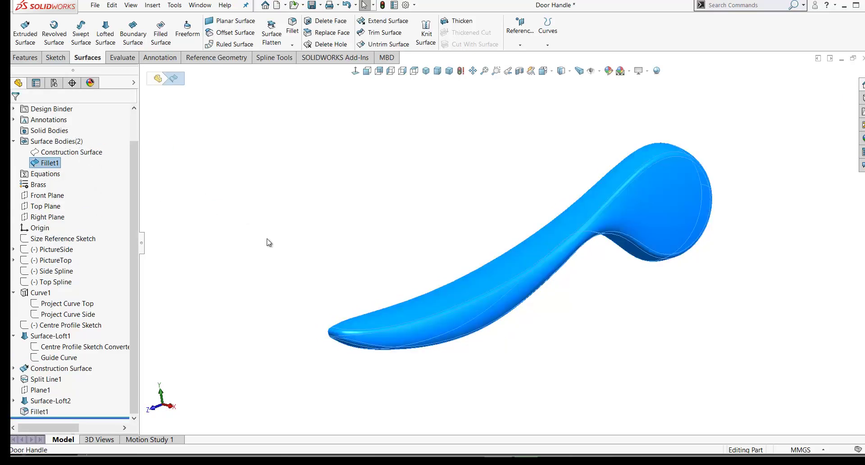
pyautogui.moveTo(366, 240); pyautogui.dragTo(632, 264, button='middle')
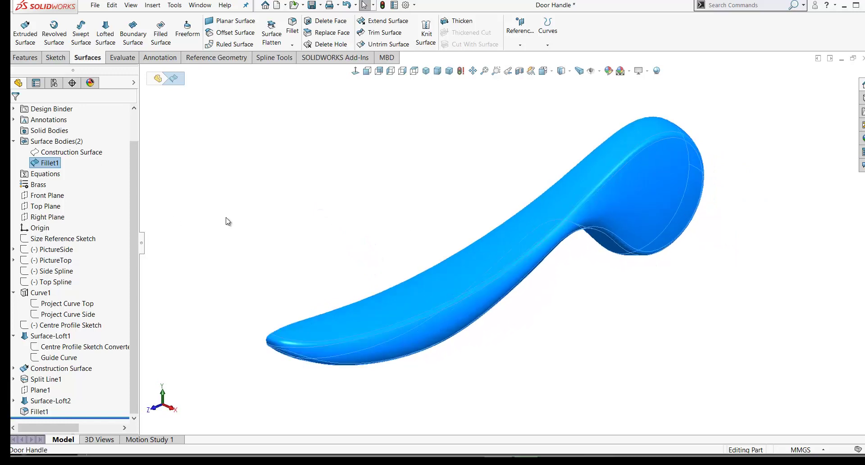
pyautogui.moveTo(350, 233); pyautogui.dragTo(286, 255, button='middle')
pyautogui.click(288, 255)
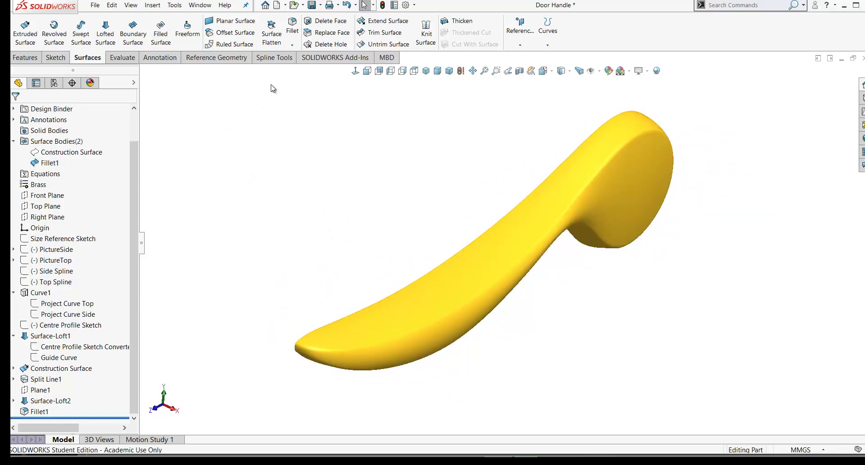
# Step: Start a Mirror feature and choose the Right Plane as the mirror plane
pyautogui.click(23, 60)
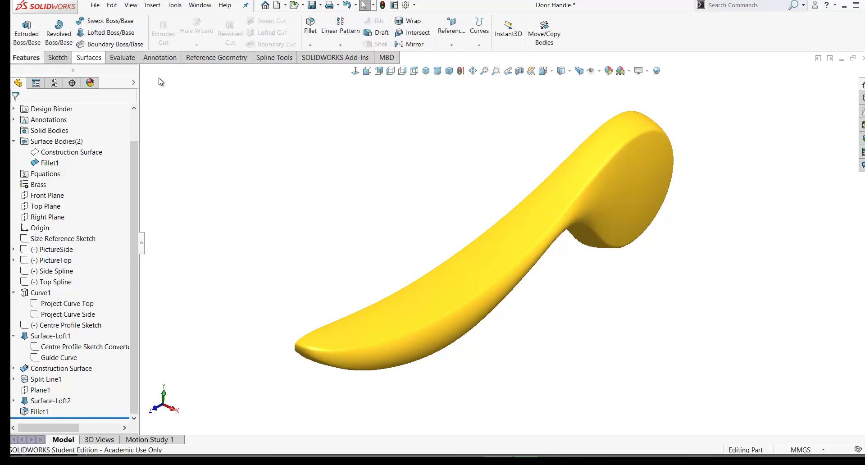
pyautogui.click(340, 45)
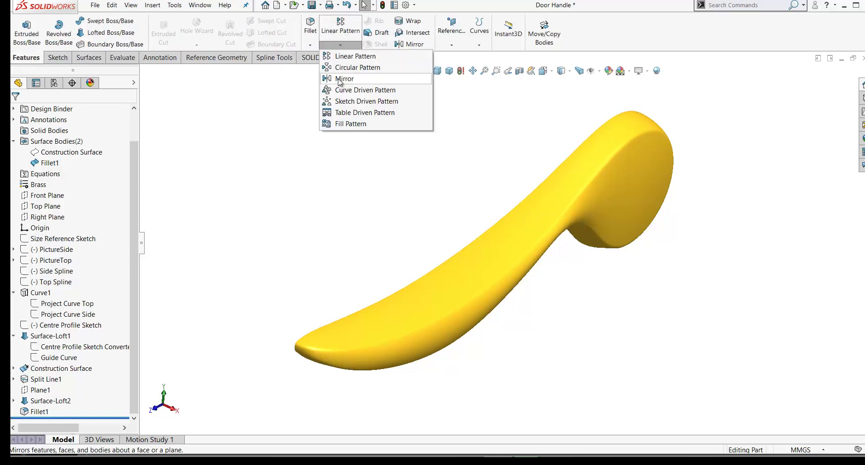
pyautogui.click(346, 77)
pyautogui.click(142, 72)
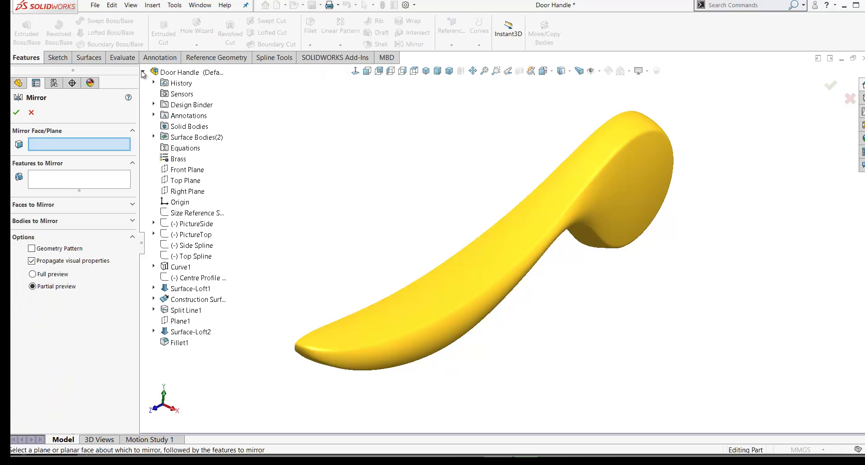
pyautogui.click(184, 192)
pyautogui.moveTo(356, 178); pyautogui.dragTo(378, 173, button='middle')
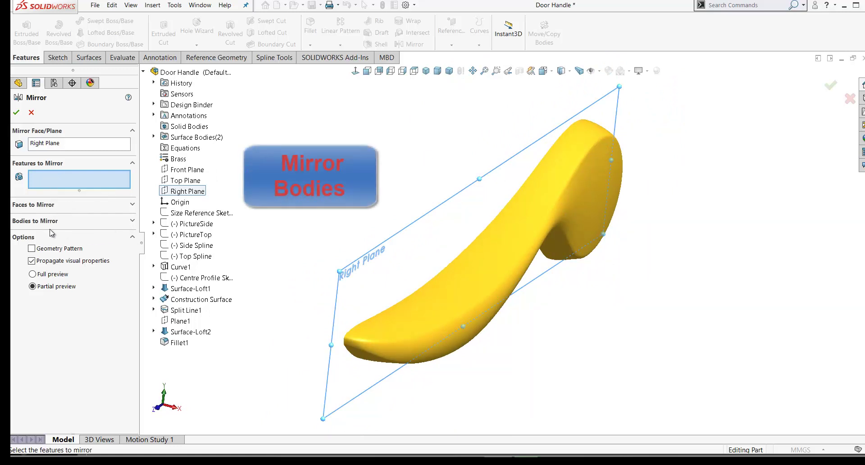
# Step: Mirror the filleted handle surface body, using the full preview and leaving the surfaces unknitted
pyautogui.click(132, 222)
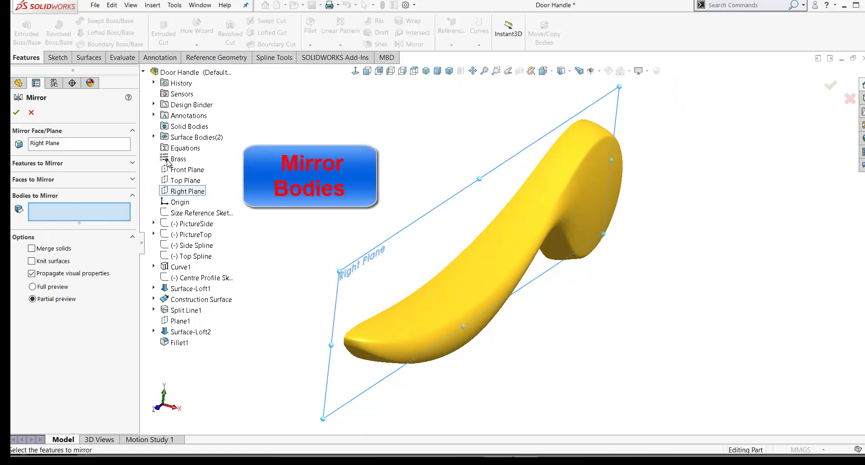
pyautogui.click(154, 136)
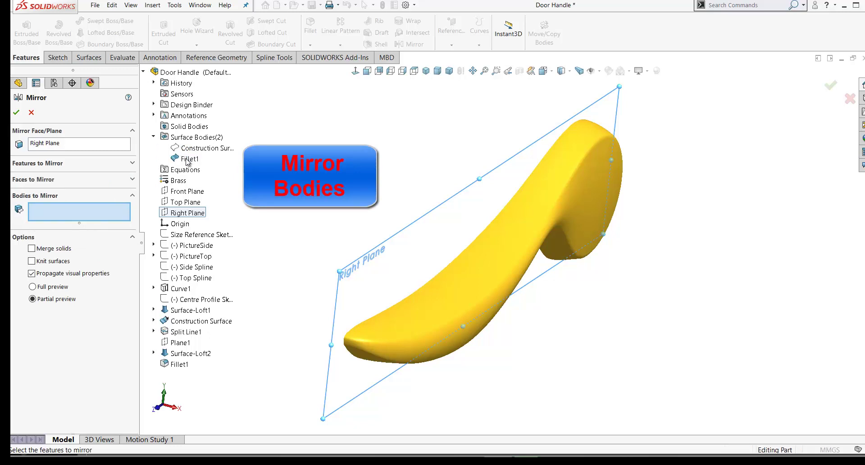
pyautogui.click(186, 159)
pyautogui.moveTo(299, 216); pyautogui.dragTo(328, 207, button='middle')
pyautogui.moveTo(467, 291); pyautogui.dragTo(440, 297, button='middle')
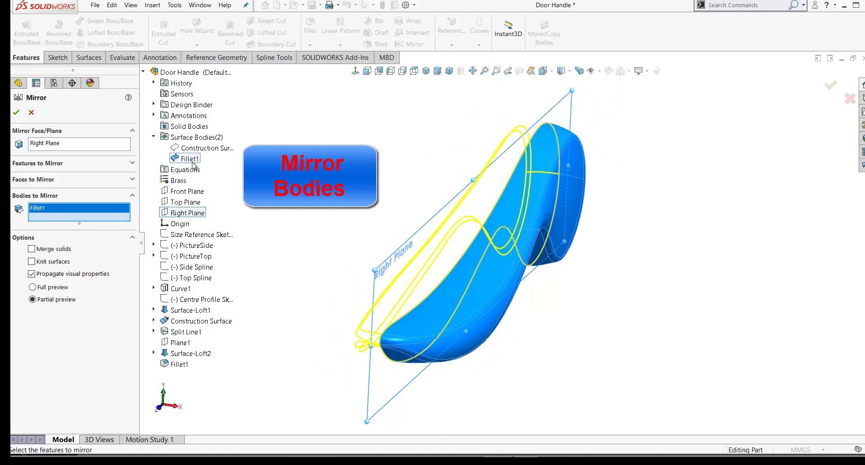
pyautogui.click(53, 288)
pyautogui.moveTo(401, 203)
pyautogui.mouseDown(button='middle')
pyautogui.moveTo(414, 200)
pyautogui.moveTo(406, 208)
pyautogui.mouseUp(button='middle')
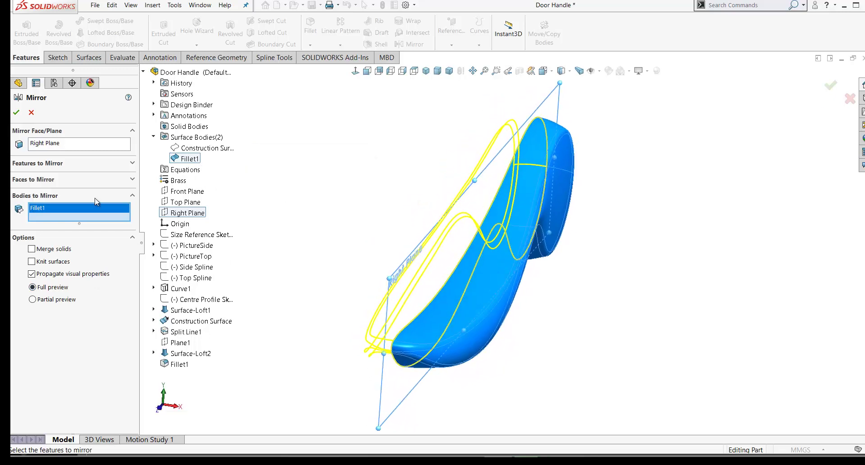
pyautogui.click(16, 113)
pyautogui.moveTo(587, 273)
pyautogui.mouseDown(button='middle')
pyautogui.moveTo(564, 301)
pyautogui.moveTo(578, 275)
pyautogui.mouseUp(button='middle')
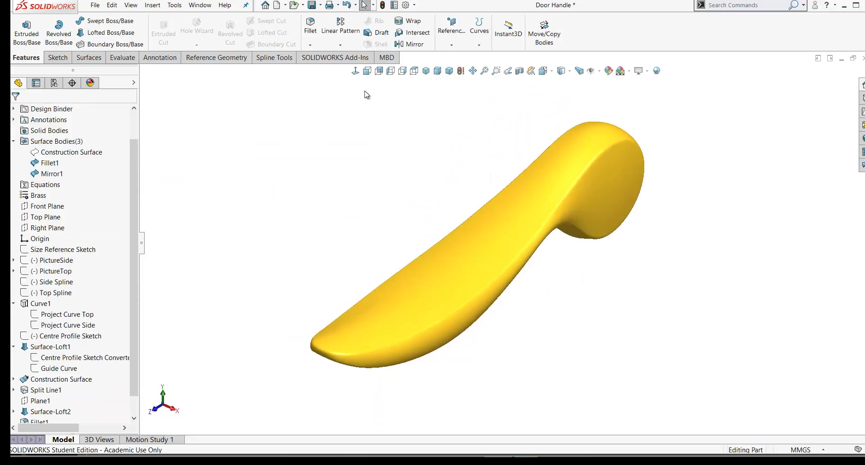
# Step: Highlight the mirrored surface body and inspect how the two handle halves meet
pyautogui.click(51, 174)
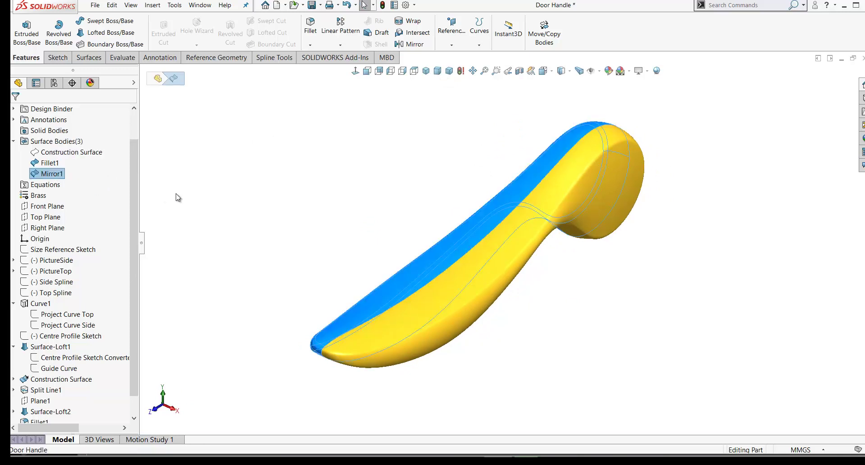
pyautogui.moveTo(340, 213); pyautogui.dragTo(576, 283, button='middle')
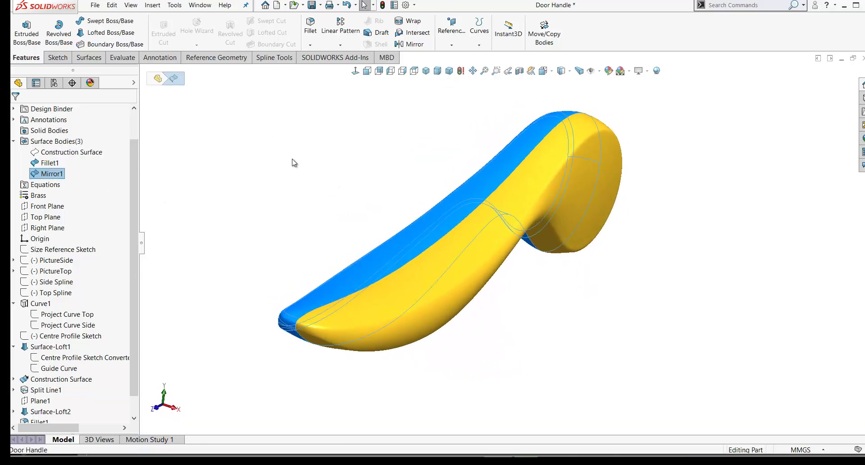
pyautogui.click(314, 181)
# Step: Edit the mirror feature to knit the surfaces, and highlight the combined handle surface body
pyautogui.scroll(-2, 72, 356)
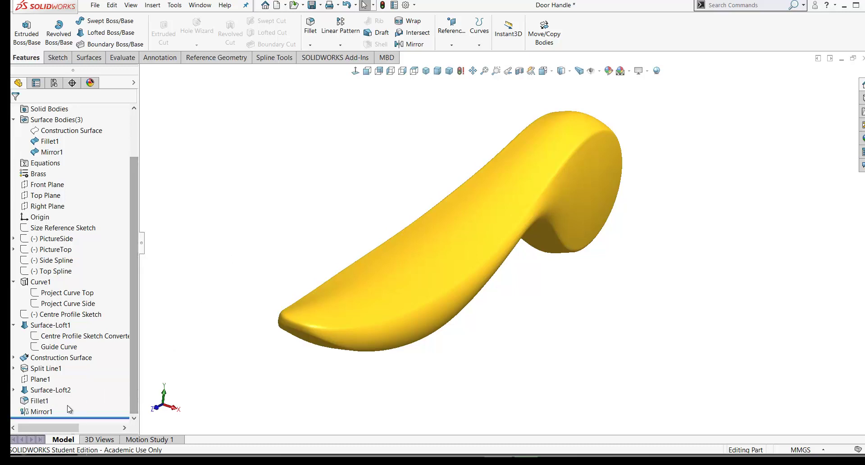
pyautogui.rightClick(46, 411)
pyautogui.click(52, 254)
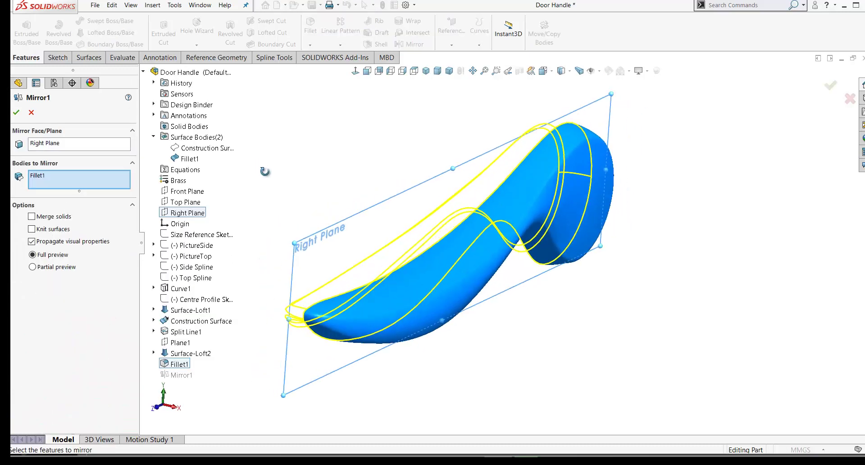
pyautogui.click(31, 229)
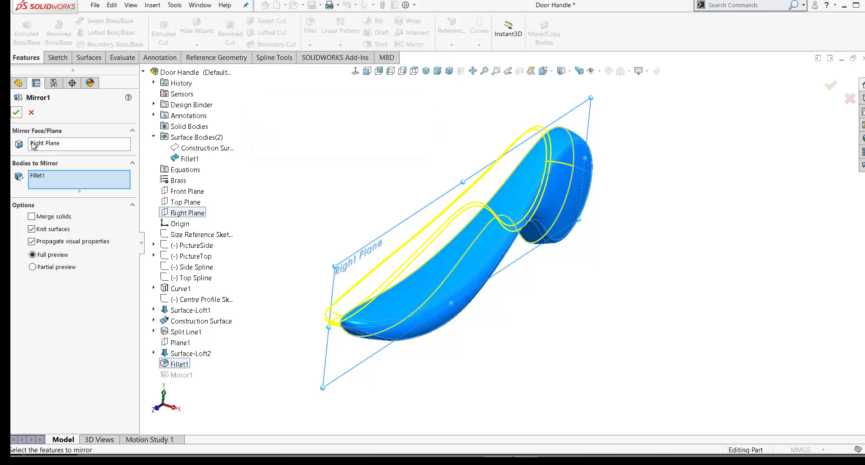
pyautogui.click(17, 113)
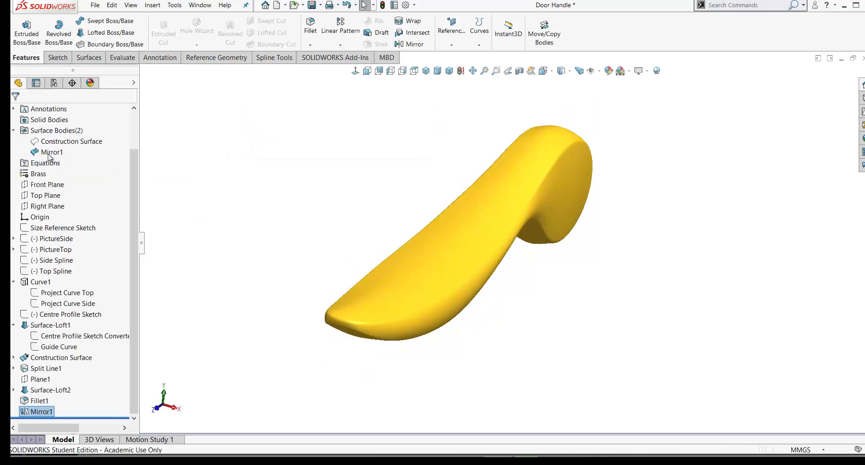
pyautogui.click(50, 153)
pyautogui.moveTo(332, 160)
pyautogui.mouseDown(button='middle')
pyautogui.moveTo(299, 209)
pyautogui.moveTo(276, 149)
pyautogui.moveTo(333, 170)
pyautogui.moveTo(301, 155)
pyautogui.moveTo(321, 162)
pyautogui.mouseUp(button='middle')
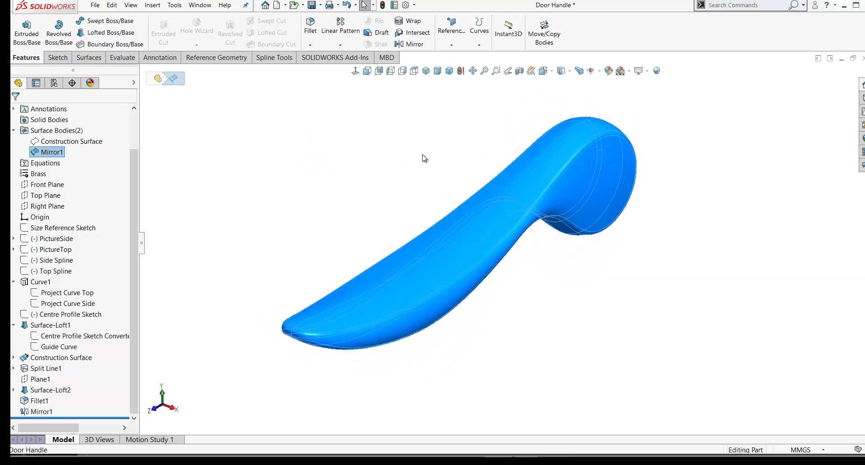
# Step: Inspect the inside of the handle in a section view along the Front Plane and the Top Plane, and discard the section
pyautogui.click(461, 70)
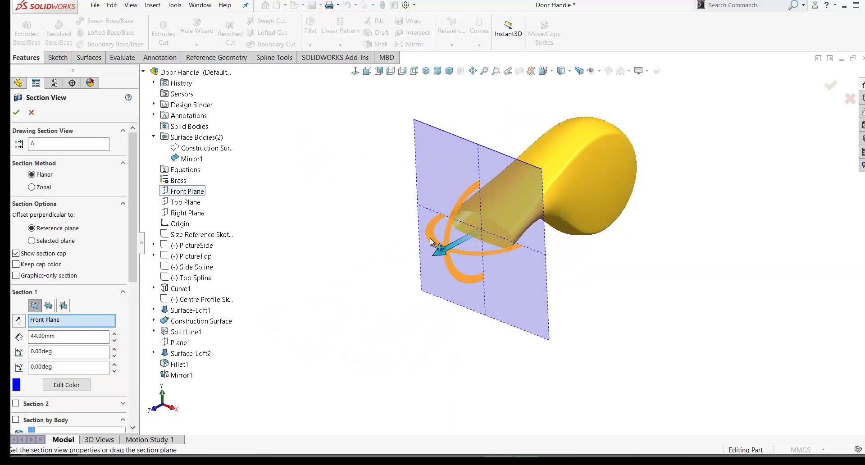
pyautogui.moveTo(430, 242); pyautogui.dragTo(434, 243)
pyautogui.moveTo(644, 244); pyautogui.dragTo(608, 257, button='middle')
pyautogui.click(49, 305)
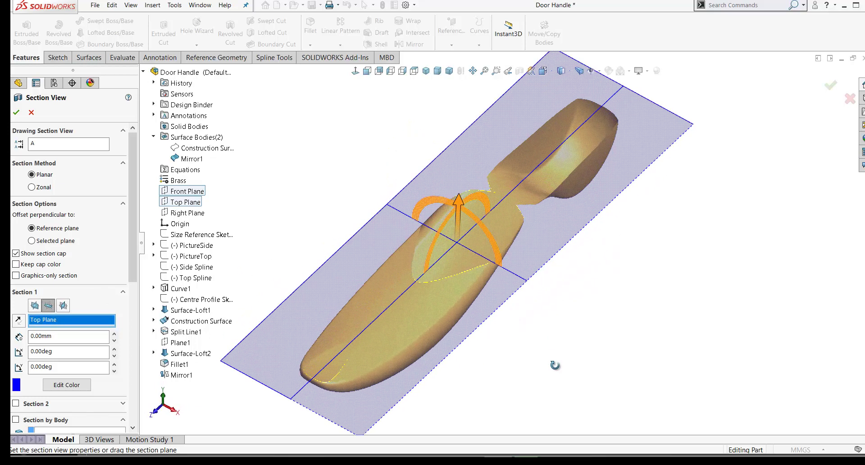
pyautogui.moveTo(458, 196)
pyautogui.mouseDown()
pyautogui.moveTo(461, 212)
pyautogui.moveTo(461, 194)
pyautogui.mouseUp()
pyautogui.moveTo(645, 292)
pyautogui.mouseDown(button='middle')
pyautogui.moveTo(665, 309)
pyautogui.moveTo(654, 293)
pyautogui.mouseUp(button='middle')
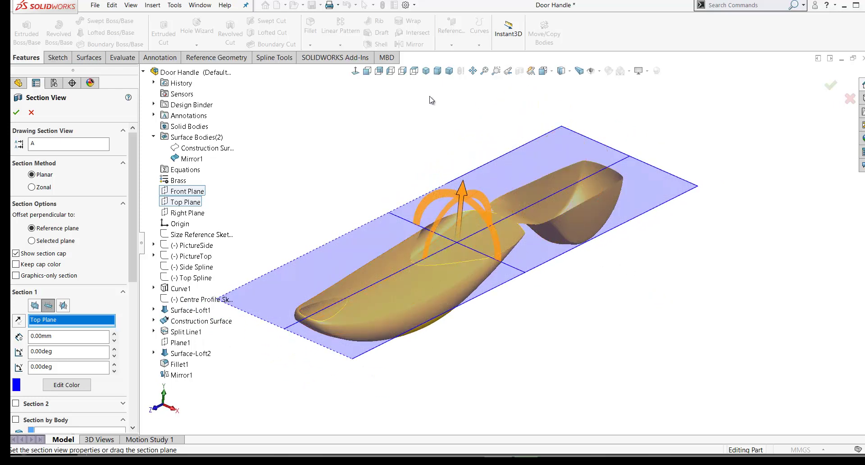
pyautogui.click(31, 112)
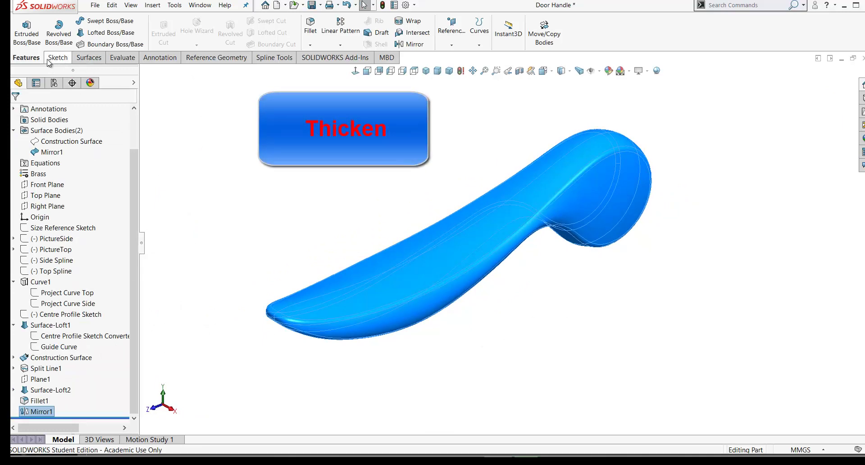
# Step: Start a Thicken on the knitted handle surface and compare its preview with and without creating a solid from the enclosed volume
pyautogui.click(91, 58)
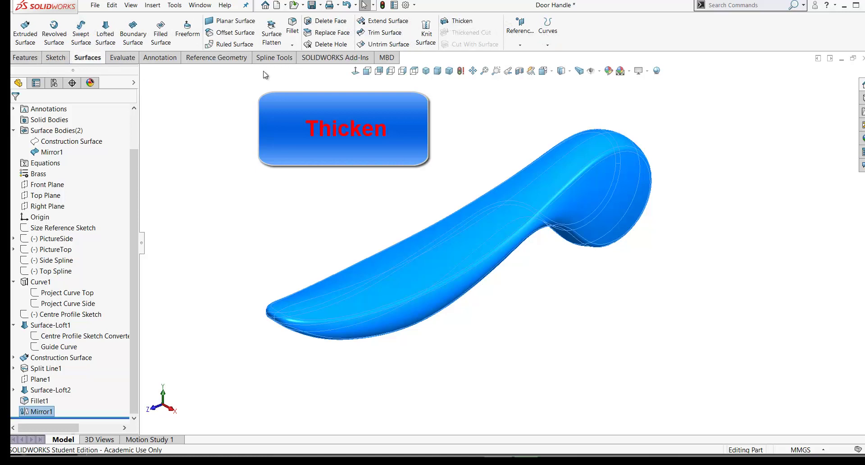
pyautogui.click(461, 20)
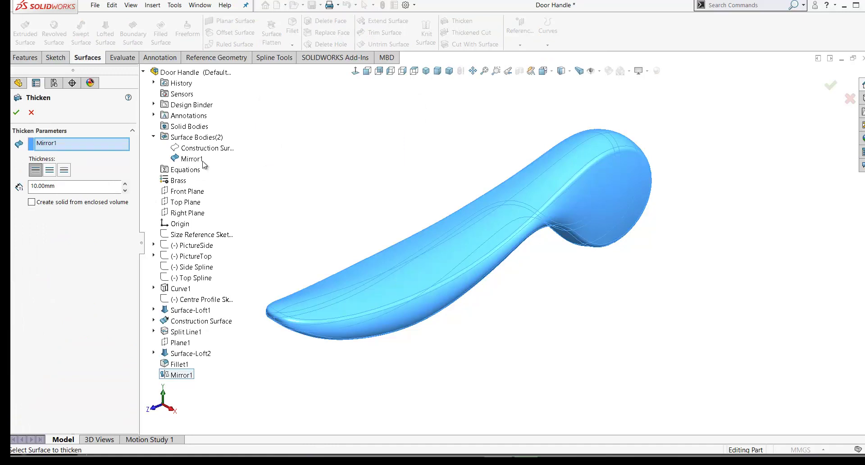
pyautogui.click(31, 202)
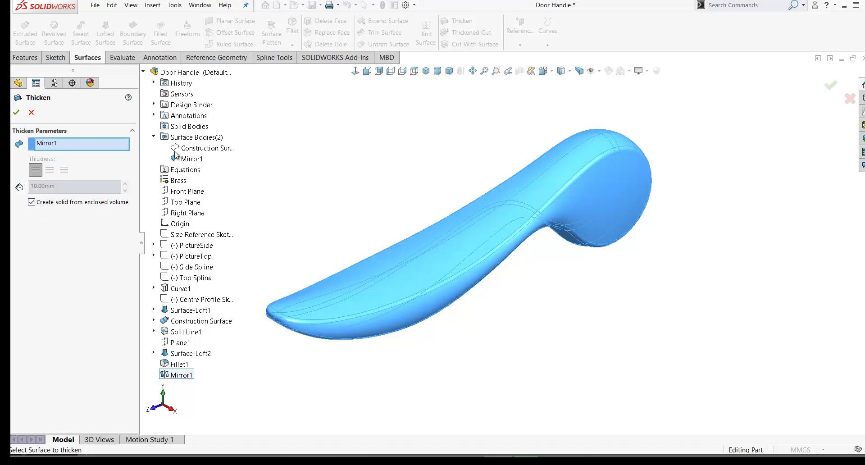
pyautogui.click(31, 203)
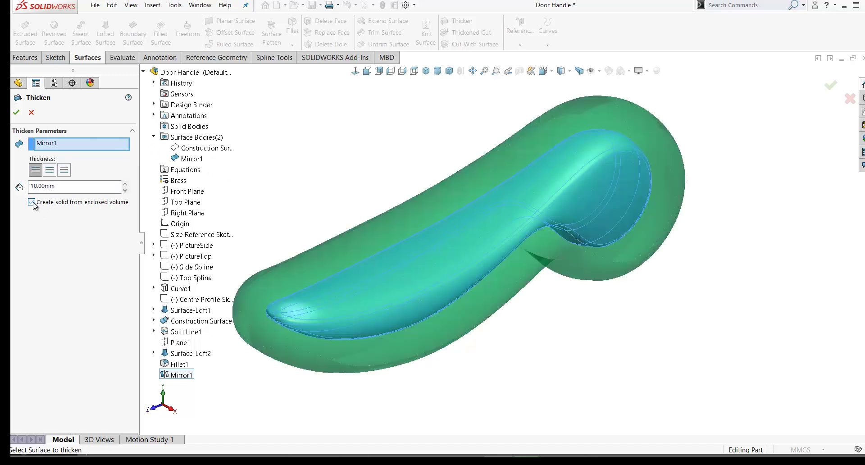
pyautogui.moveTo(319, 151)
pyautogui.mouseDown(button='middle')
pyautogui.moveTo(296, 134)
pyautogui.moveTo(317, 152)
pyautogui.moveTo(338, 127)
pyautogui.moveTo(332, 143)
pyautogui.mouseUp(button='middle')
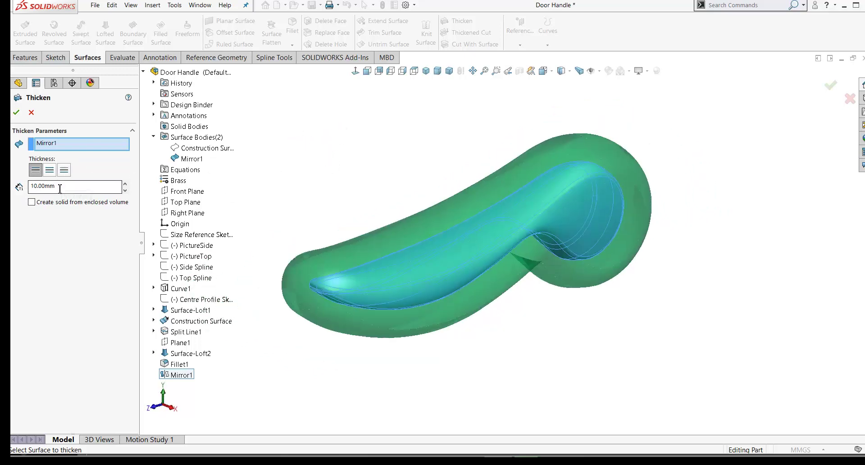
# Step: Set the thickness to 2 mm on side 1 and create the thickened handle
pyautogui.moveTo(60, 188); pyautogui.dragTo(12, 188)
pyautogui.write('2')
pyautogui.press('Return')
pyautogui.moveTo(302, 181); pyautogui.dragTo(344, 177, button='middle')
pyautogui.moveTo(353, 206); pyautogui.dragTo(360, 206, button='middle')
pyautogui.moveTo(298, 228)
pyautogui.mouseDown(button='middle')
pyautogui.moveTo(276, 208)
pyautogui.moveTo(293, 227)
pyautogui.mouseUp(button='middle')
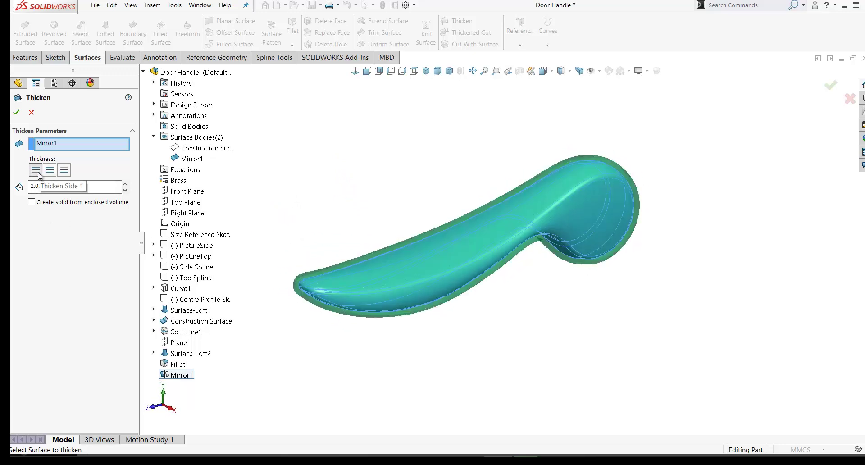
pyautogui.click(17, 113)
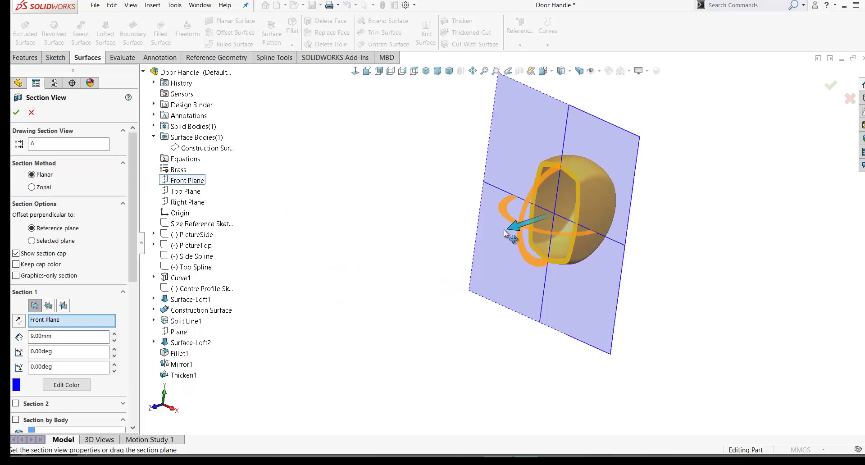
# Step: Inspect the thickened handle's wall in a Front Plane section offset 20 mm, and discard the section
pyautogui.moveTo(504, 229)
pyautogui.mouseDown()
pyautogui.moveTo(482, 239)
pyautogui.moveTo(512, 227)
pyautogui.moveTo(491, 237)
pyautogui.mouseUp()
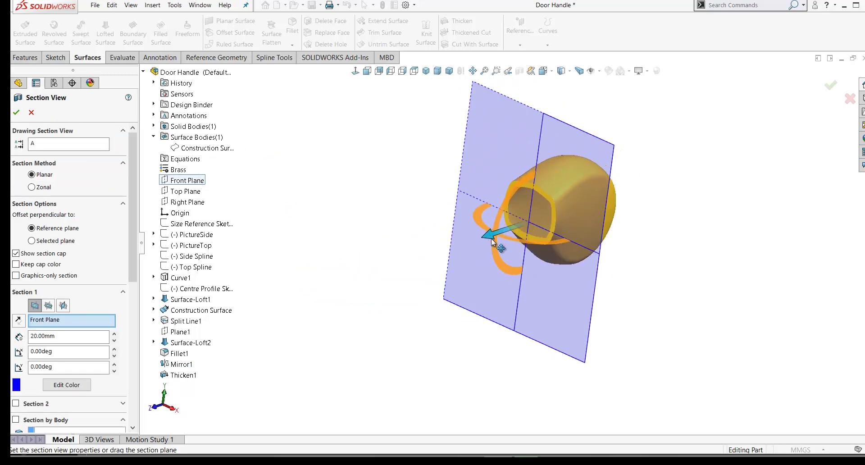
pyautogui.click(32, 112)
pyautogui.moveTo(366, 176); pyautogui.dragTo(366, 199, button='middle')
# Step: Edit the thicken feature to create a solid from the enclosed volume
pyautogui.scroll(-1, 53, 412)
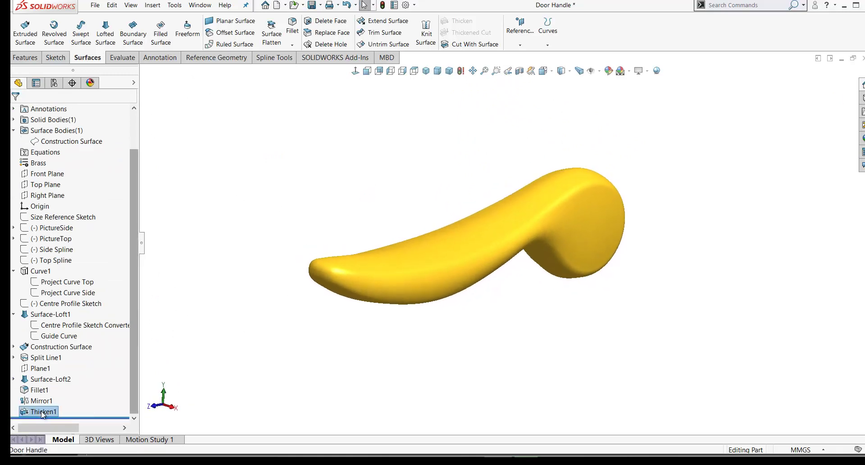
pyautogui.rightClick(41, 411)
pyautogui.click(48, 253)
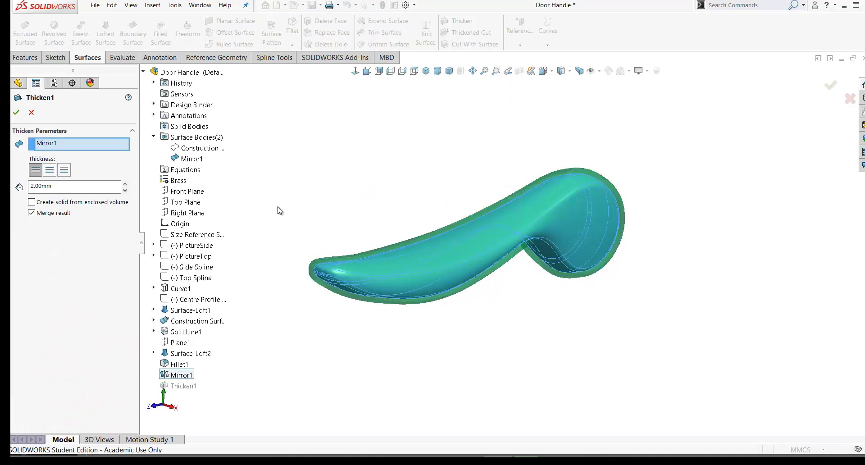
pyautogui.click(31, 202)
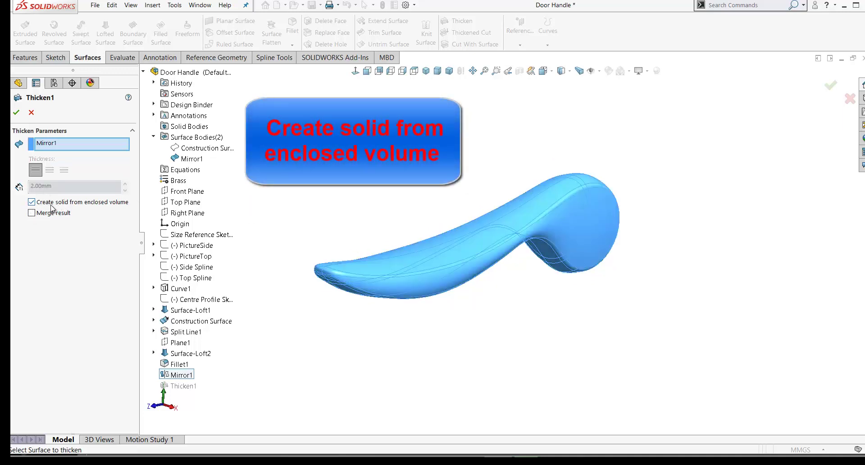
pyautogui.click(17, 113)
# Step: Check the handle's interior in section along the Front Plane and Top Plane, and examine the whole handle from an isometric view
pyautogui.click(520, 71)
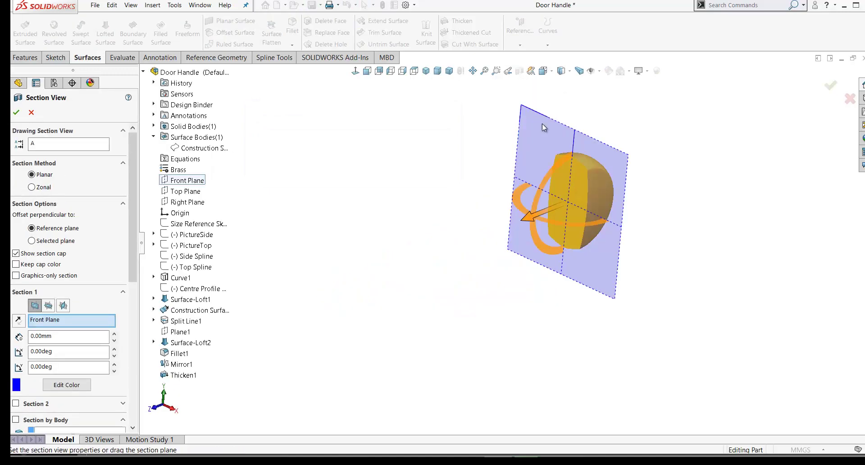
pyautogui.moveTo(537, 222); pyautogui.dragTo(456, 251)
pyautogui.click(49, 306)
pyautogui.moveTo(472, 180); pyautogui.dragTo(496, 174)
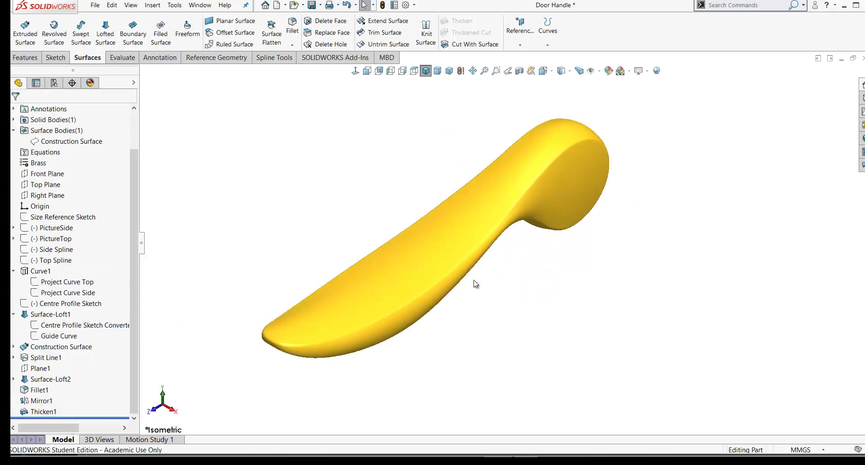
pyautogui.scroll(2, 536, 285)
pyautogui.scroll(-2, 505, 266)
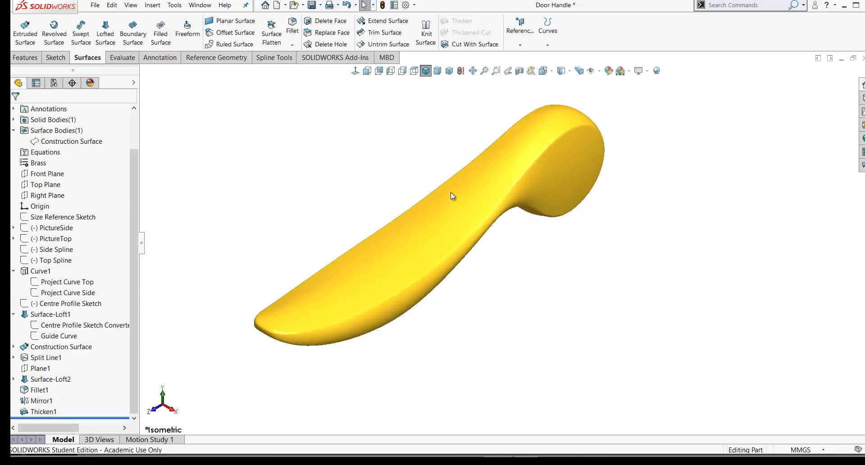
pyautogui.moveTo(393, 147); pyautogui.dragTo(557, 294, button='middle')
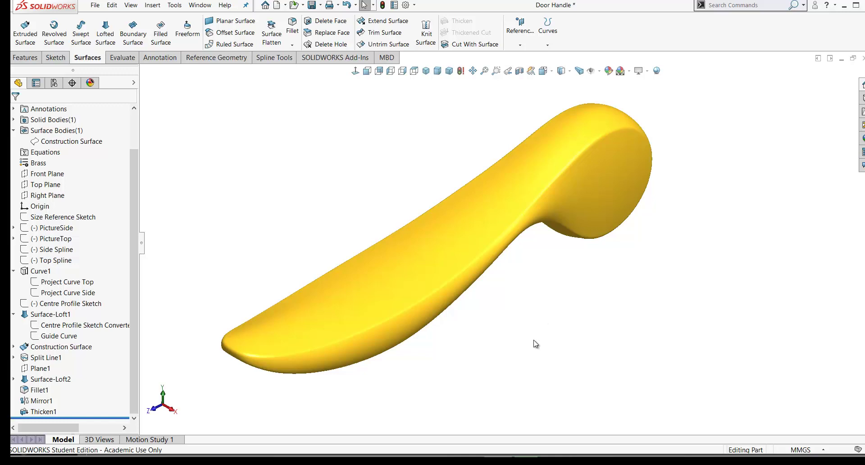
# Step: Review the part's solid and surface bodies, showing the construction surface briefly, hiding it again, and highlighting the thickened handle's solid body
pyautogui.scroll(3, 70, 180)
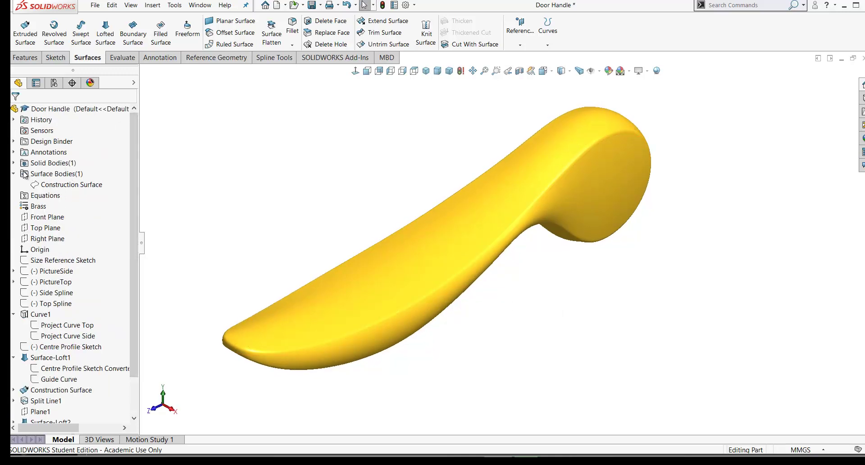
pyautogui.click(14, 163)
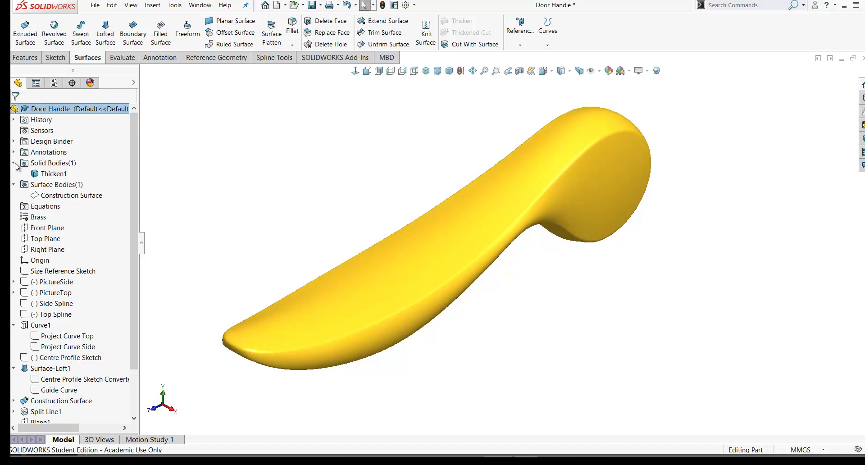
pyautogui.click(49, 173)
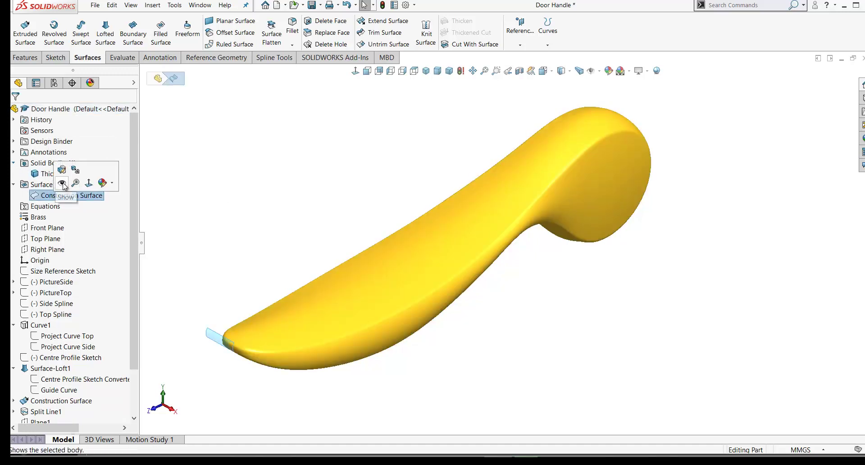
pyautogui.click(63, 184)
pyautogui.click(52, 199)
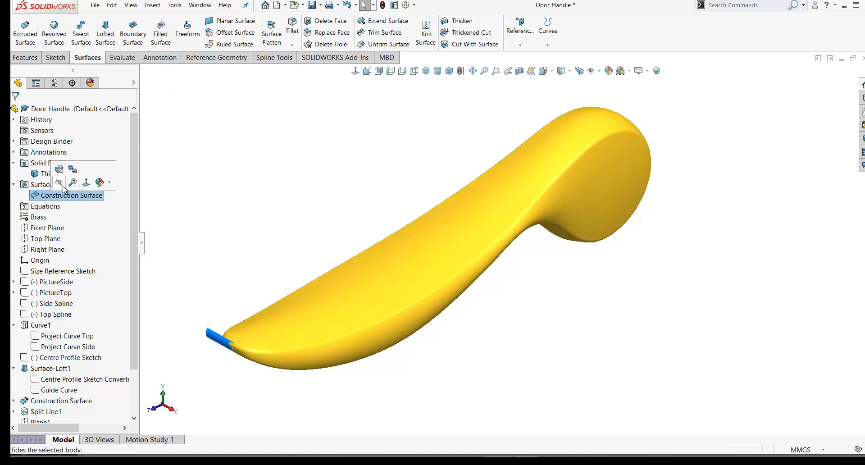
pyautogui.click(61, 187)
pyautogui.click(222, 211)
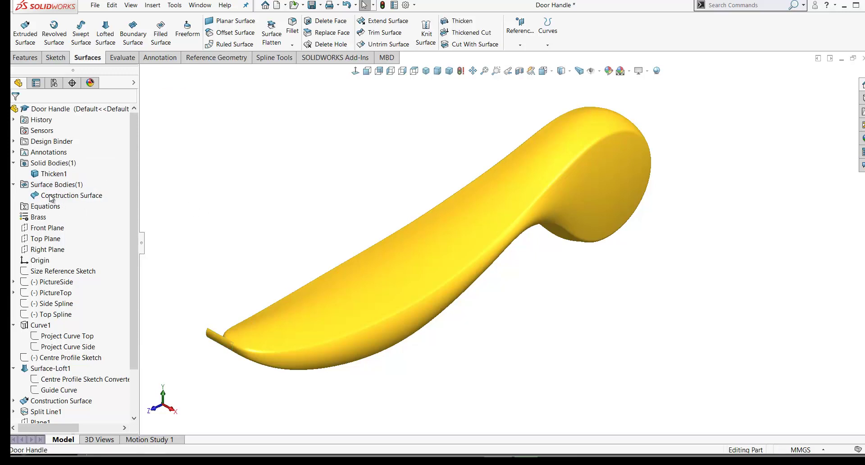
pyautogui.click(50, 198)
pyautogui.click(61, 182)
pyautogui.click(53, 175)
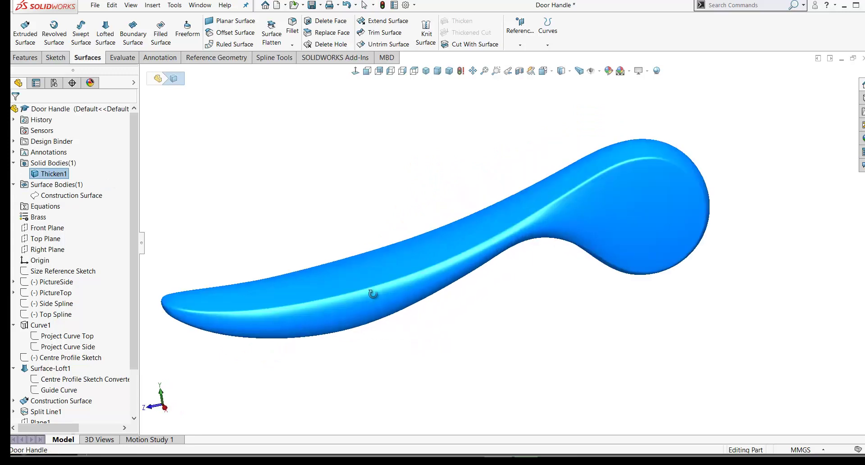